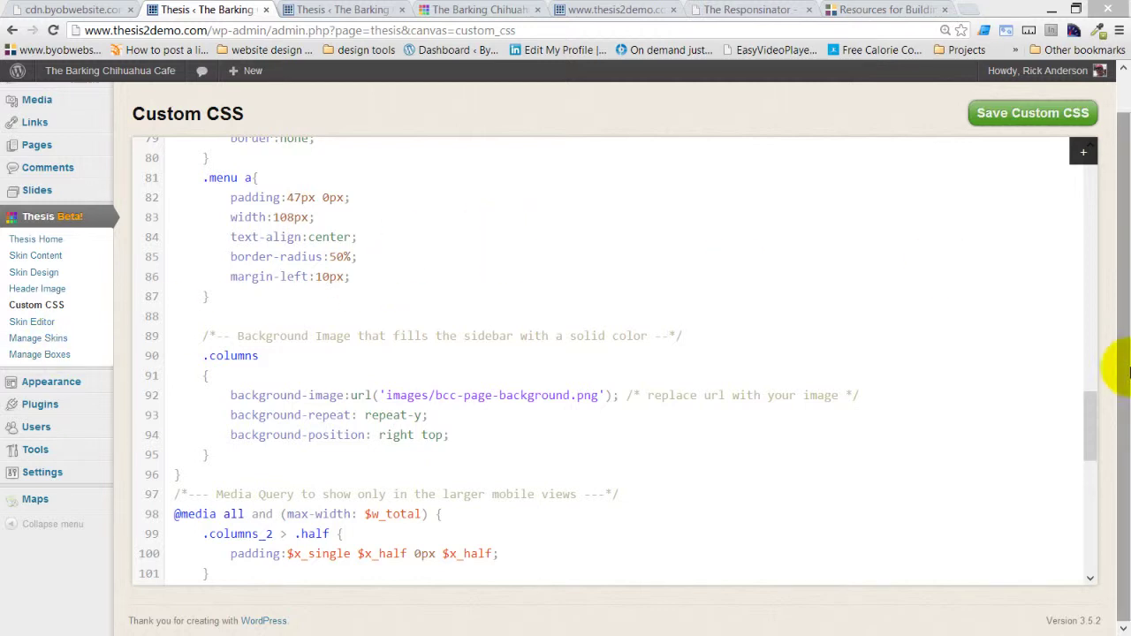
# Switch to the thesis2-test browser window and scroll its Custom CSS up to the top
pyautogui.moveTo(1124, 369); pyautogui.dragTo(1115, 336)
pyautogui.scroll(6, 598, 516)
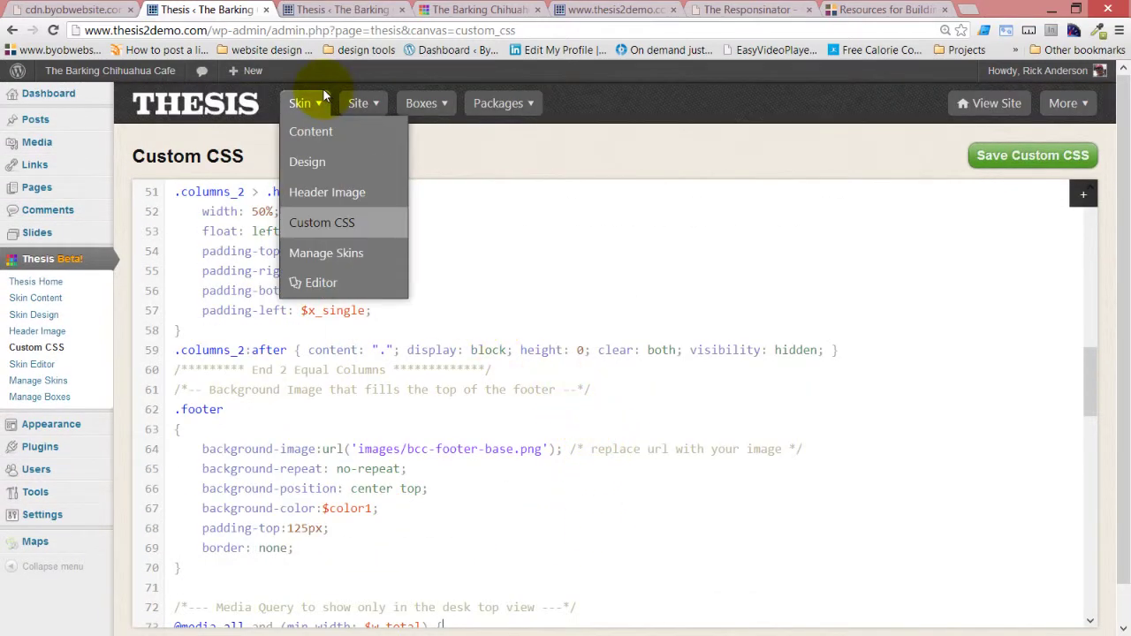
pyautogui.moveTo(376, 108)
pyautogui.moveTo(436, 103)
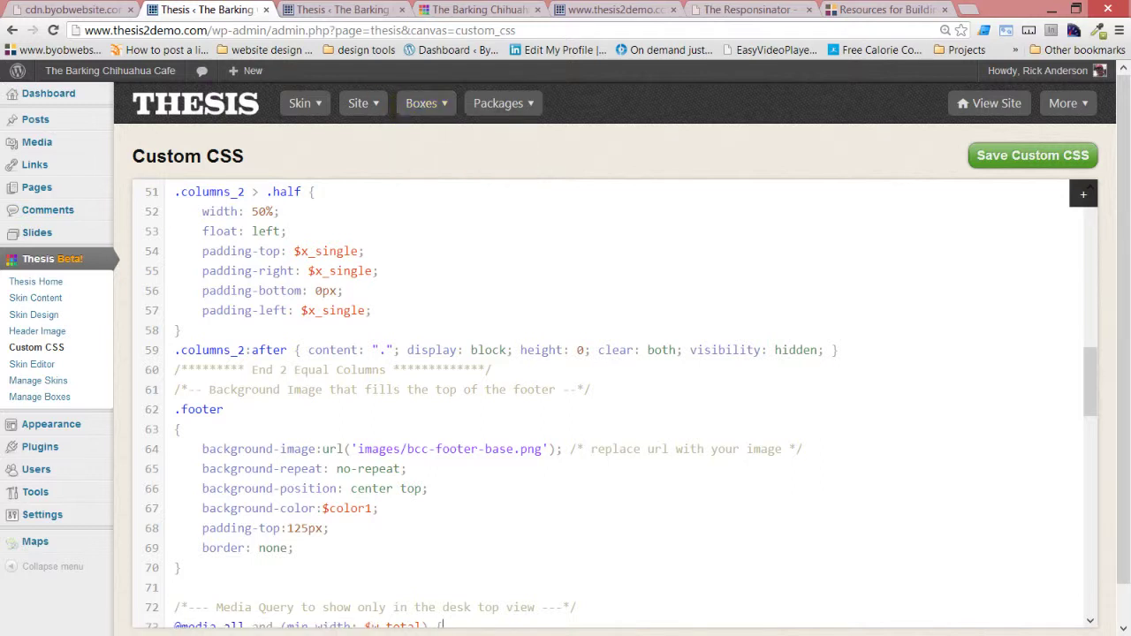
pyautogui.moveTo(320, 106)
pyautogui.click(441, 626)
pyautogui.hotkey('alt', 'Tab')
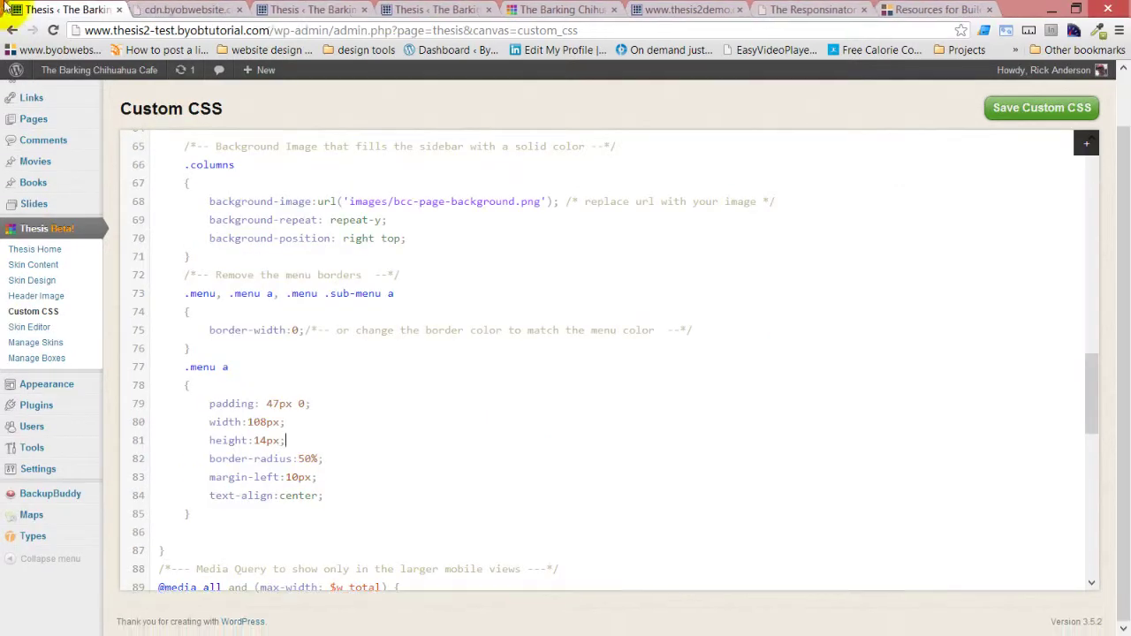
pyautogui.scroll(14, 417, 367)
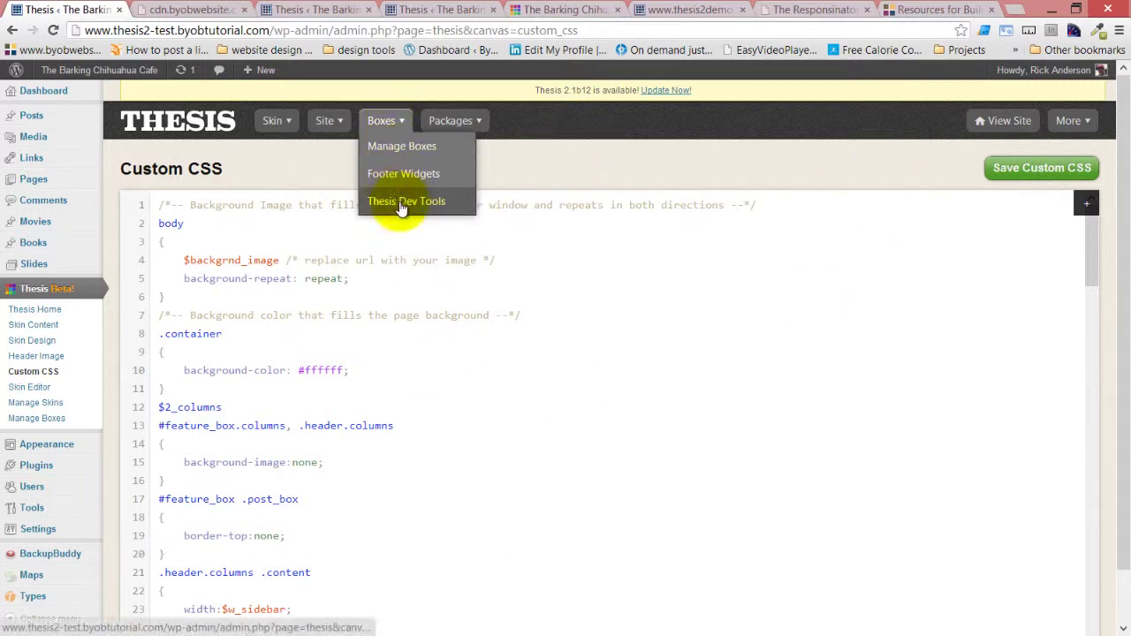
# Open Thesis Dev Tools and log back in to the test site with the saved login
pyautogui.click(401, 205)
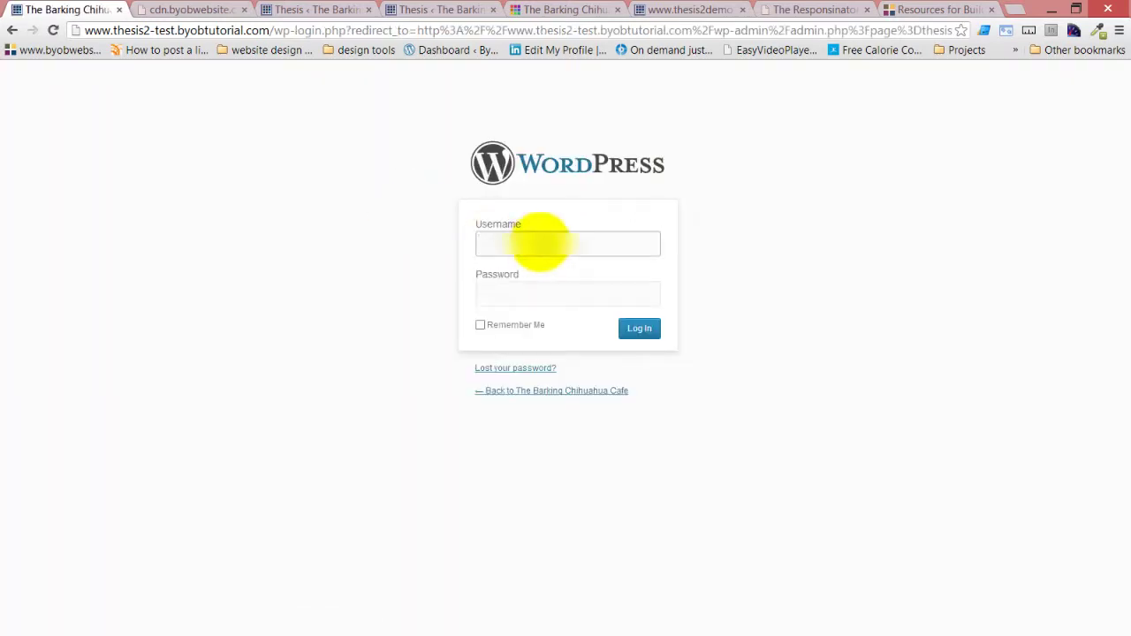
pyautogui.click(541, 244)
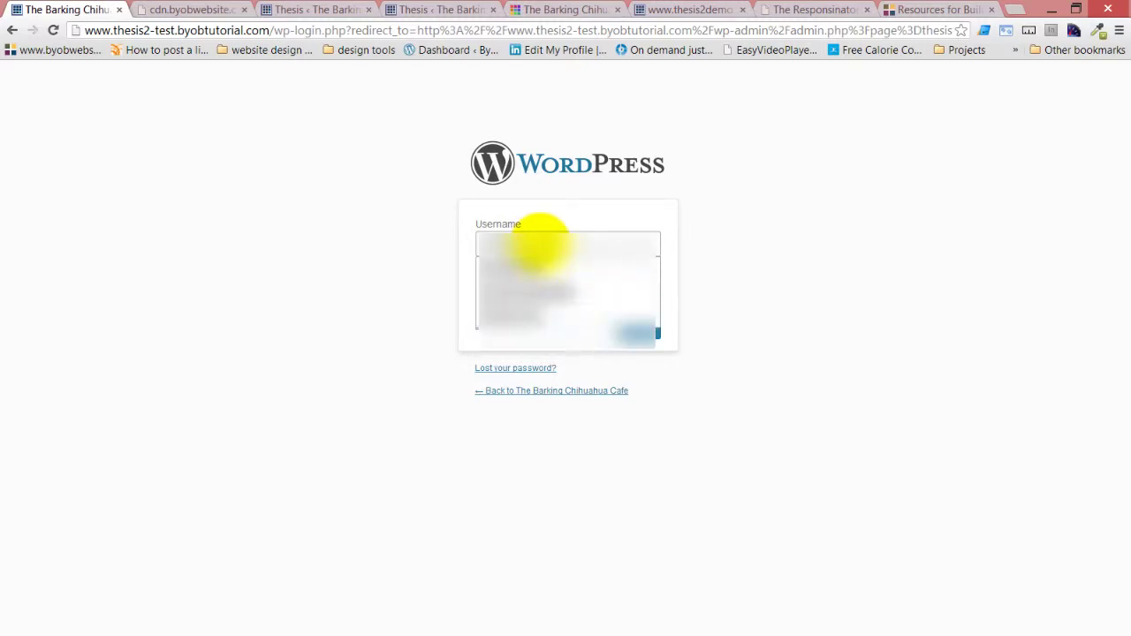
pyautogui.press('Down')
pyautogui.press('Return')
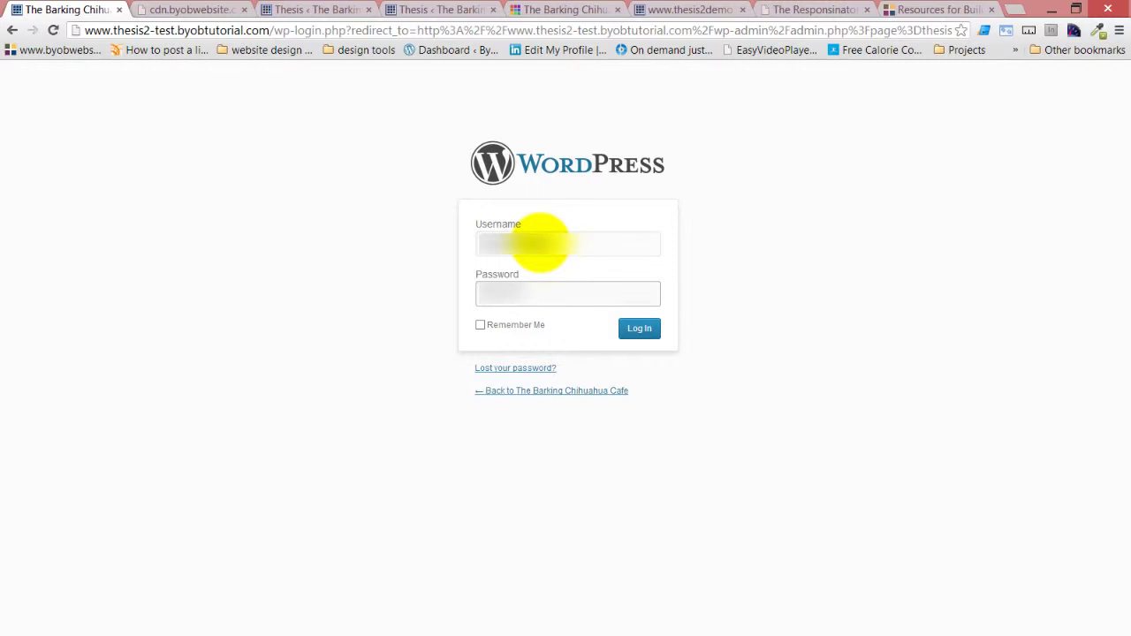
pyautogui.press('Return')
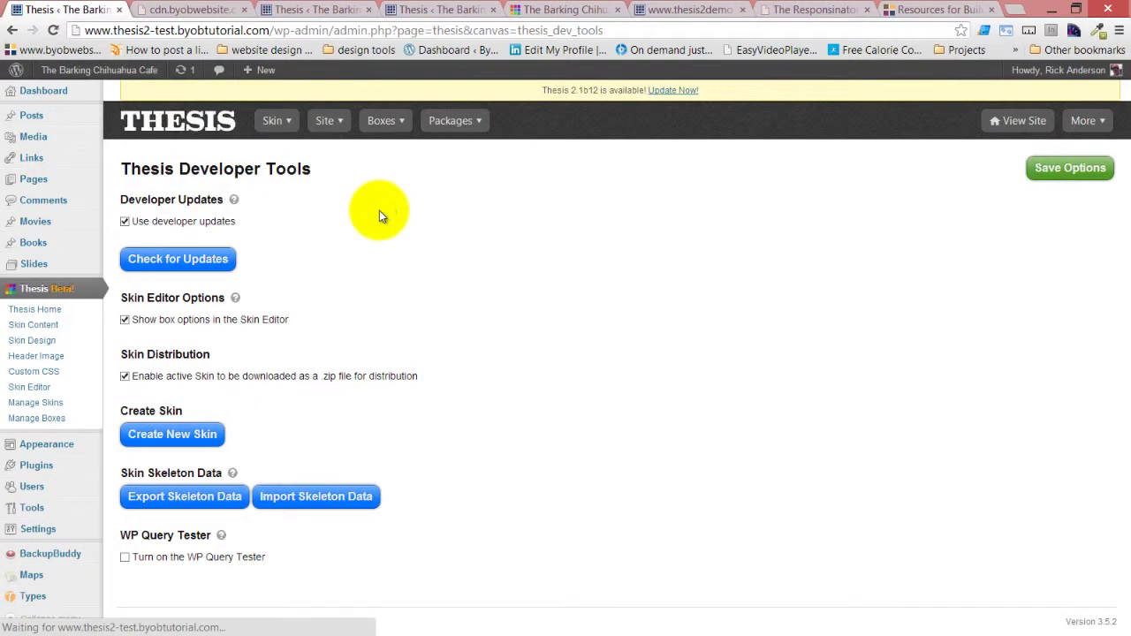
# Turn off Skin Editor box options and zip distribution and save, keeping developer updates on
pyautogui.click(124, 221)
pyautogui.click(124, 320)
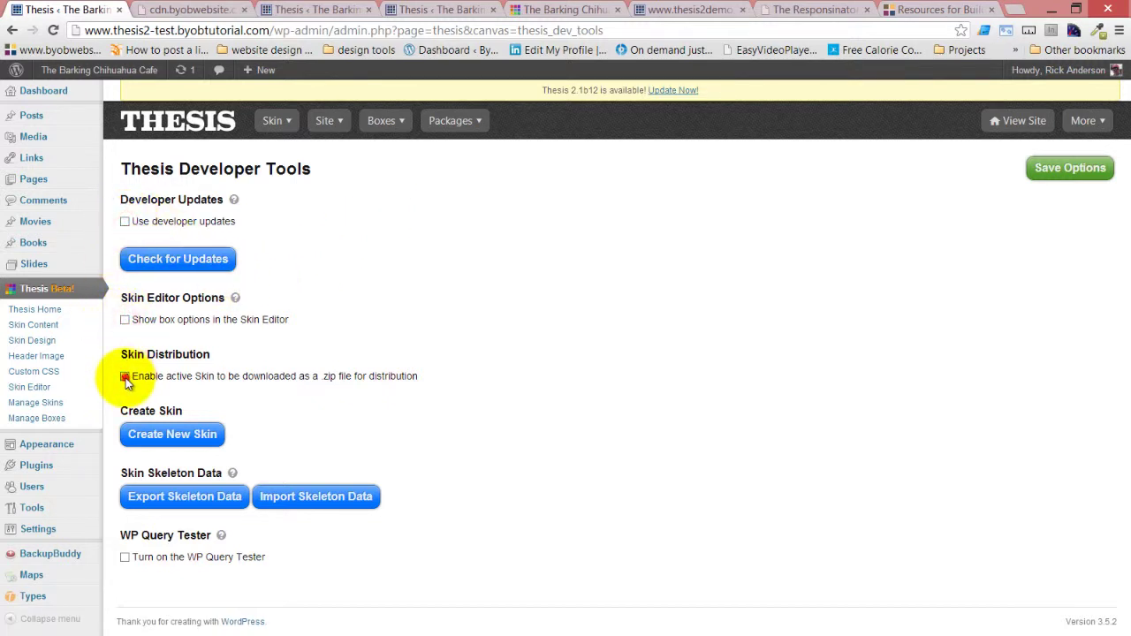
pyautogui.click(124, 376)
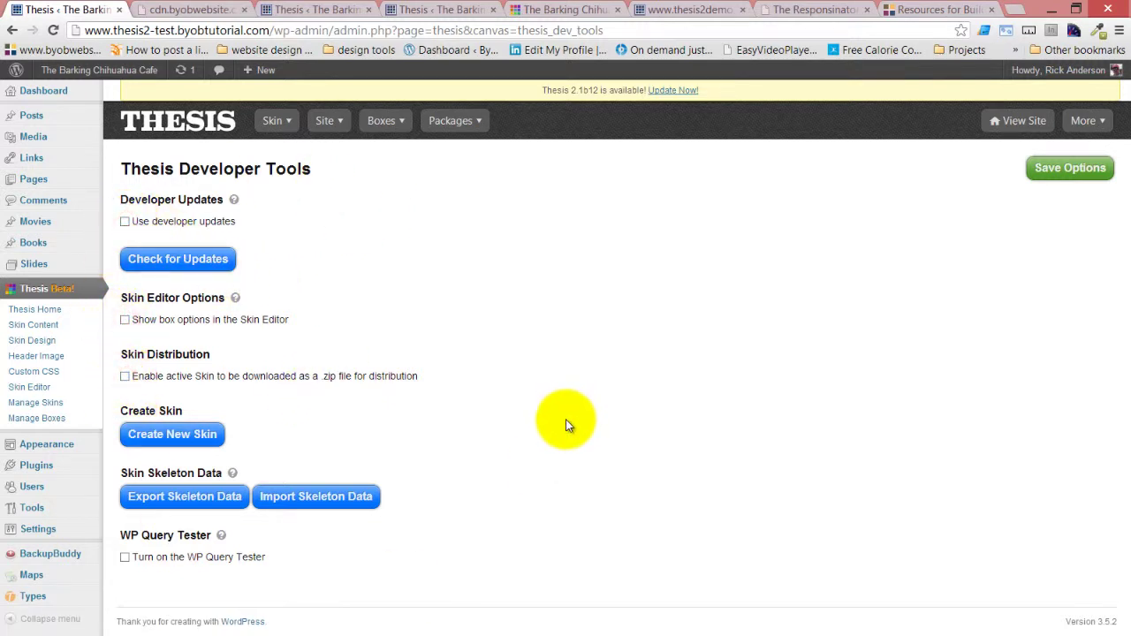
pyautogui.click(1096, 168)
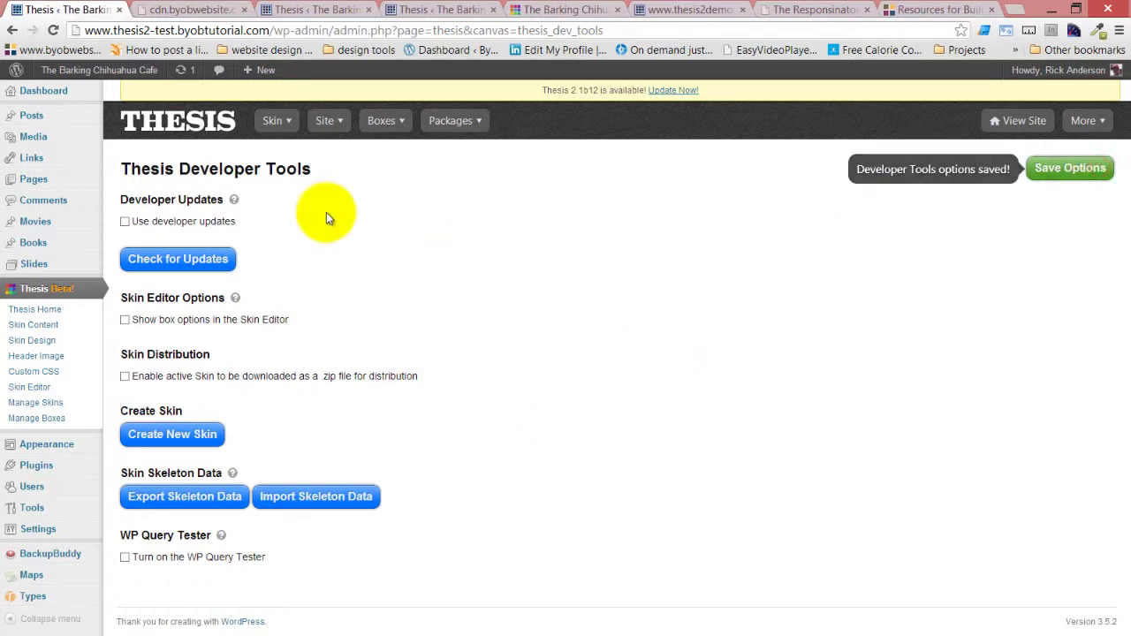
pyautogui.click(126, 223)
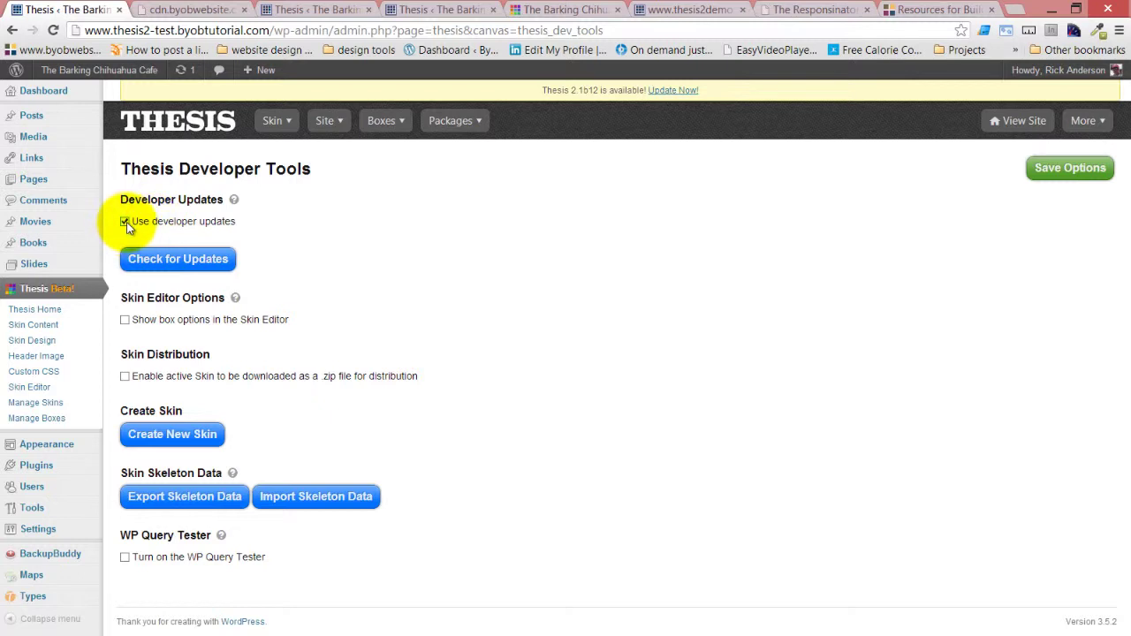
# Check for Thesis updates until the notice for version 2.1b12 appears
pyautogui.click(176, 263)
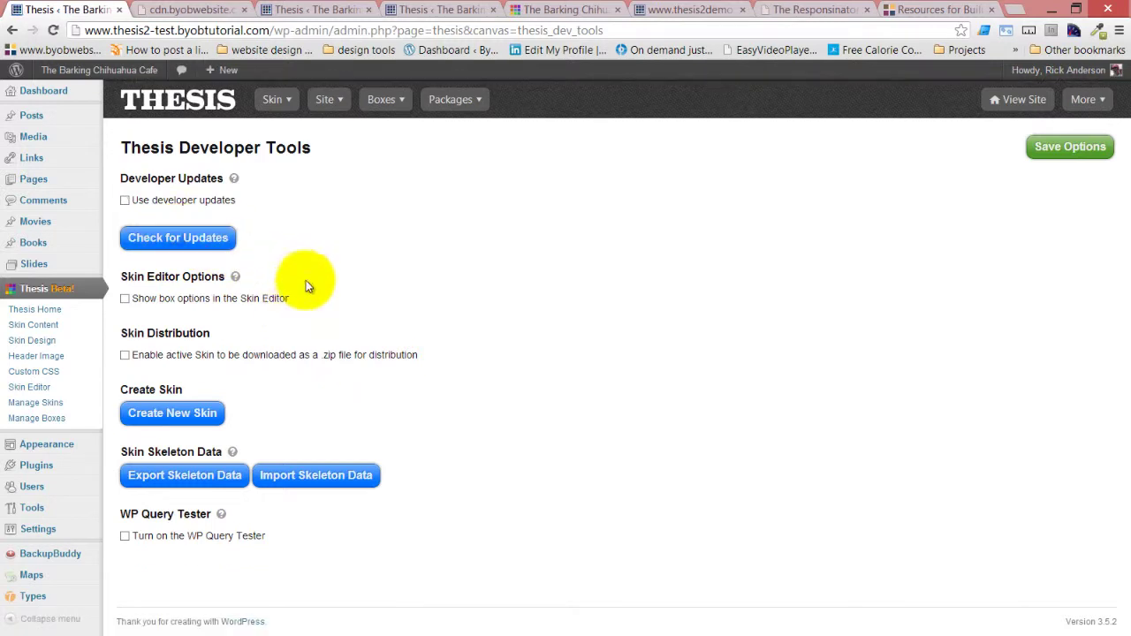
pyautogui.click(353, 284)
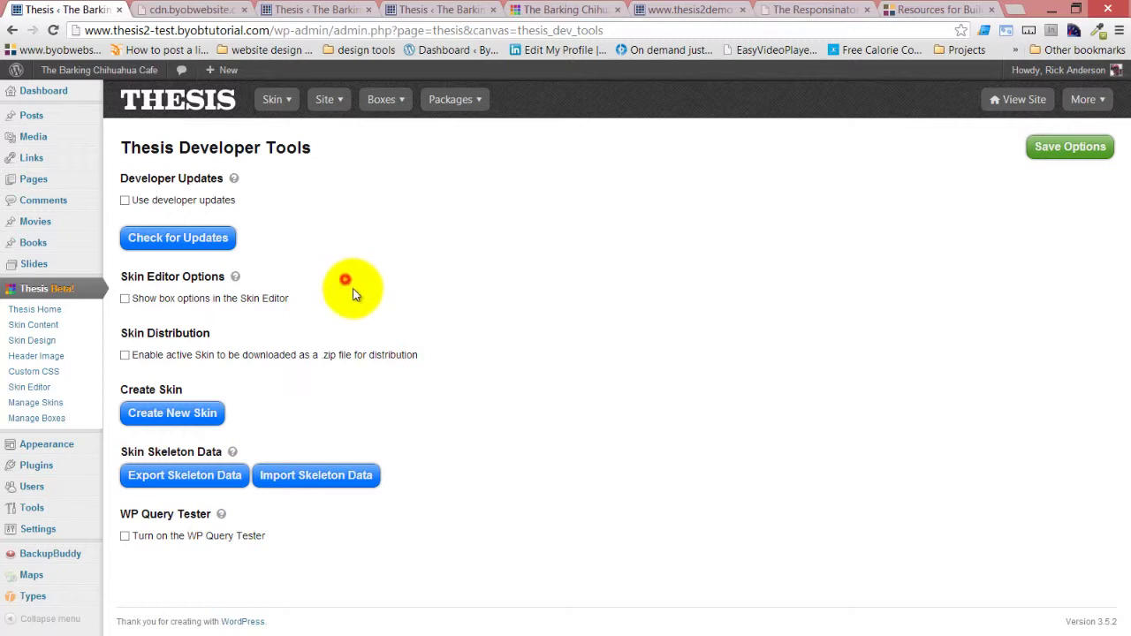
pyautogui.click(125, 201)
pyautogui.click(157, 238)
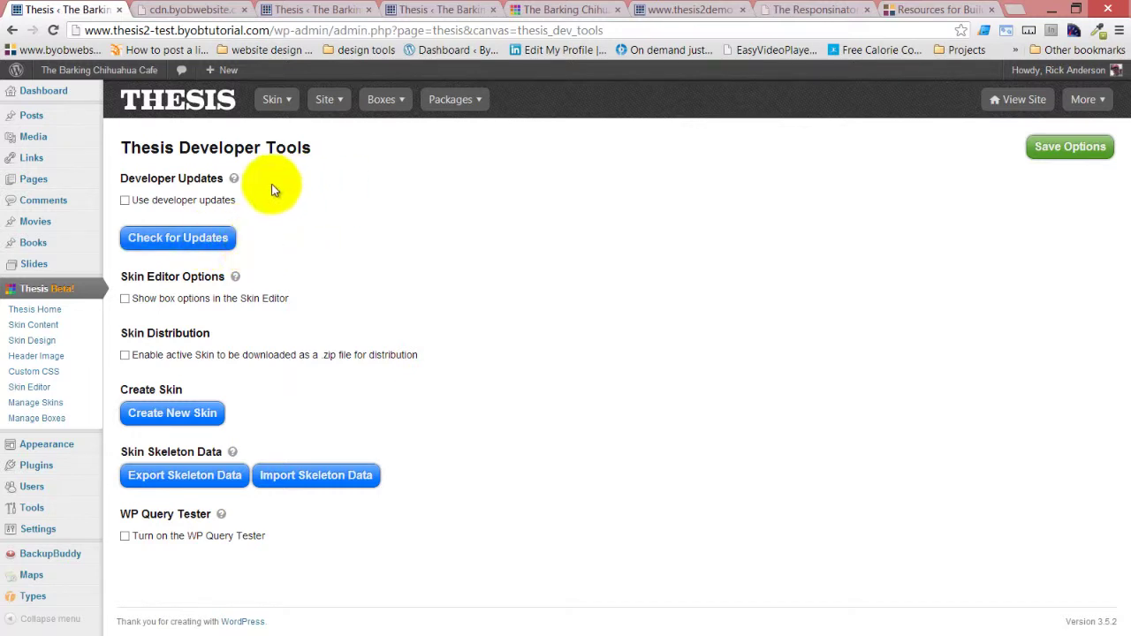
pyautogui.click(125, 201)
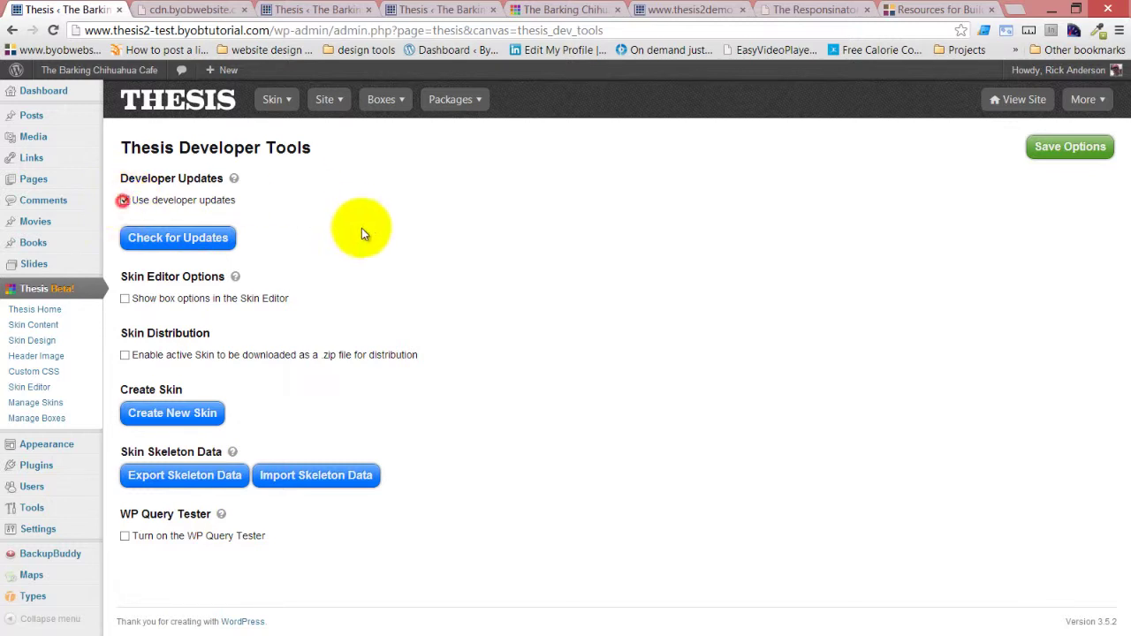
pyautogui.click(1076, 146)
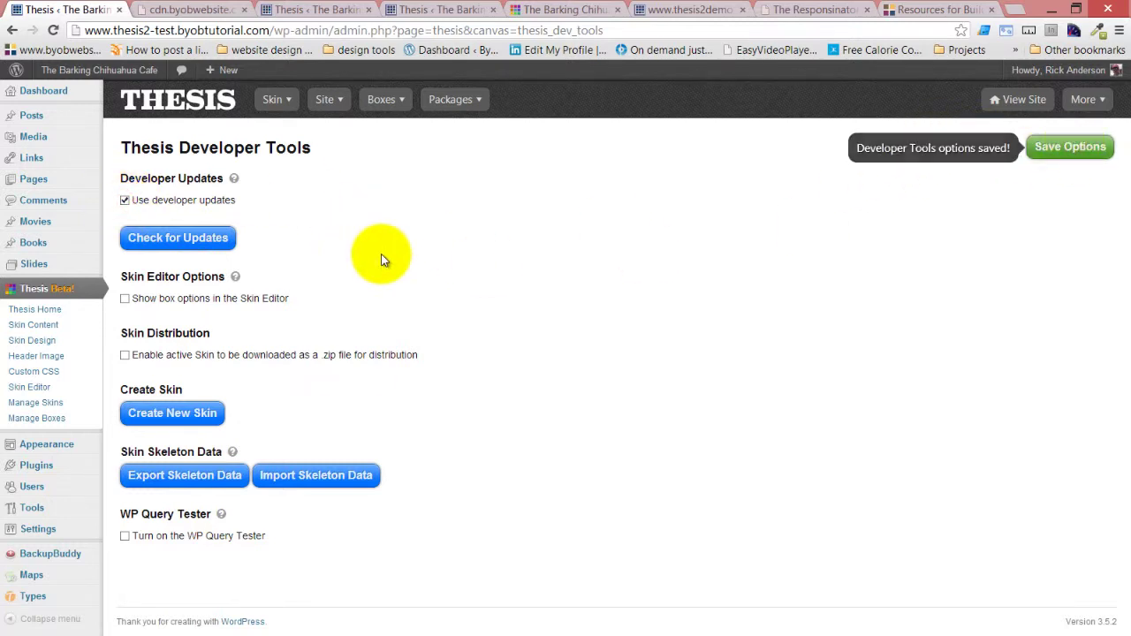
pyautogui.click(168, 237)
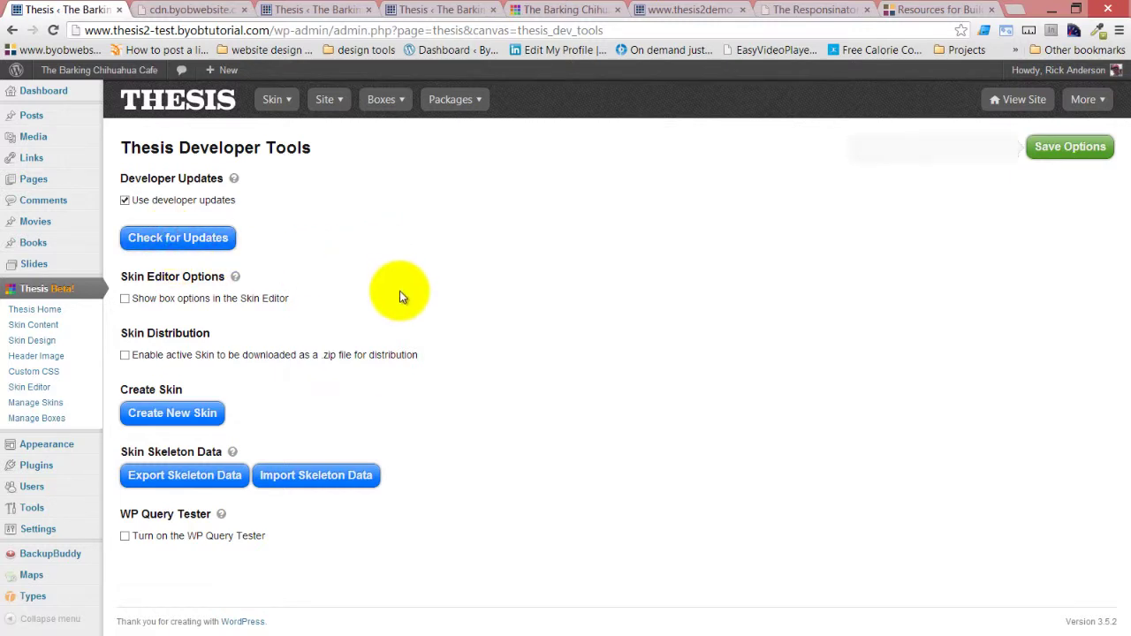
pyautogui.click(177, 238)
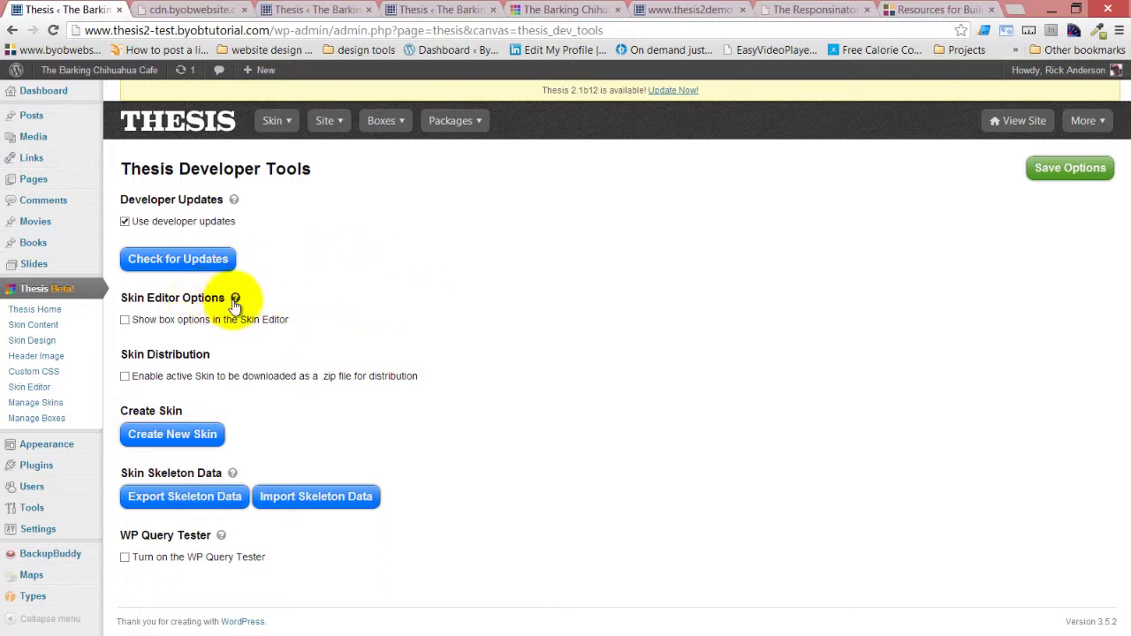
# Enable Skin Editor box options and view the Header Image box content on the demo site
pyautogui.click(125, 321)
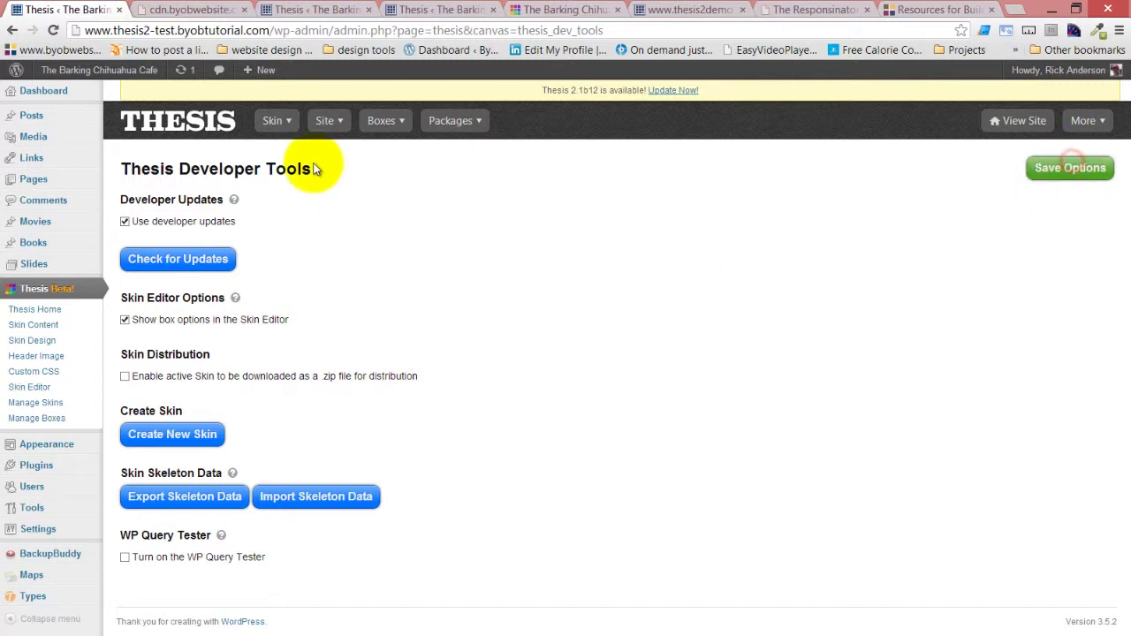
pyautogui.click(430, 9)
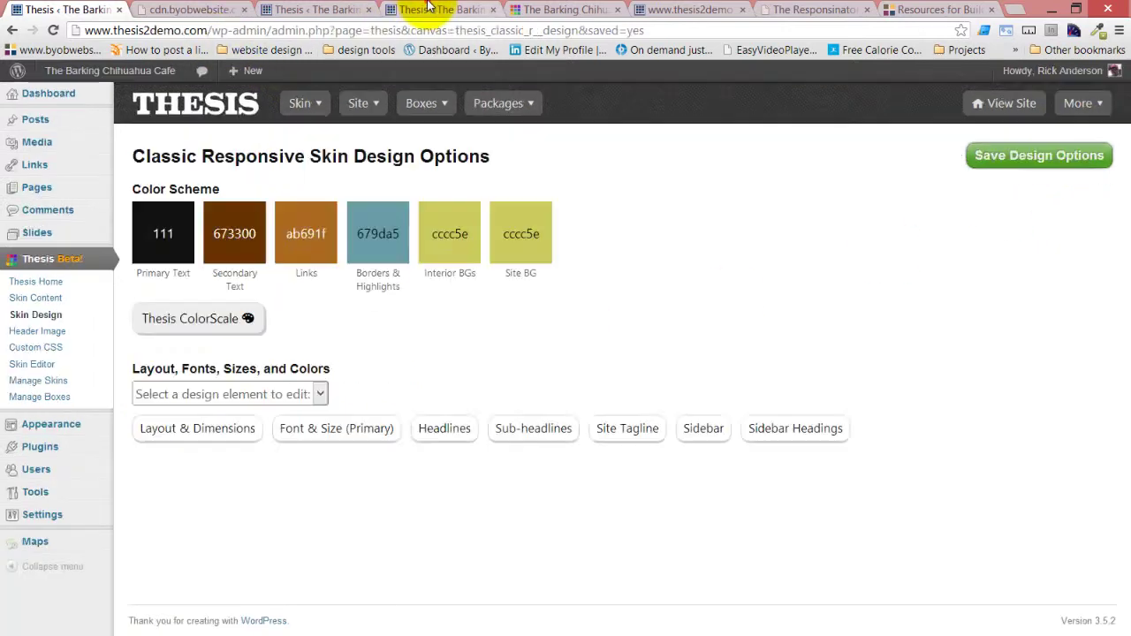
pyautogui.moveTo(298, 109)
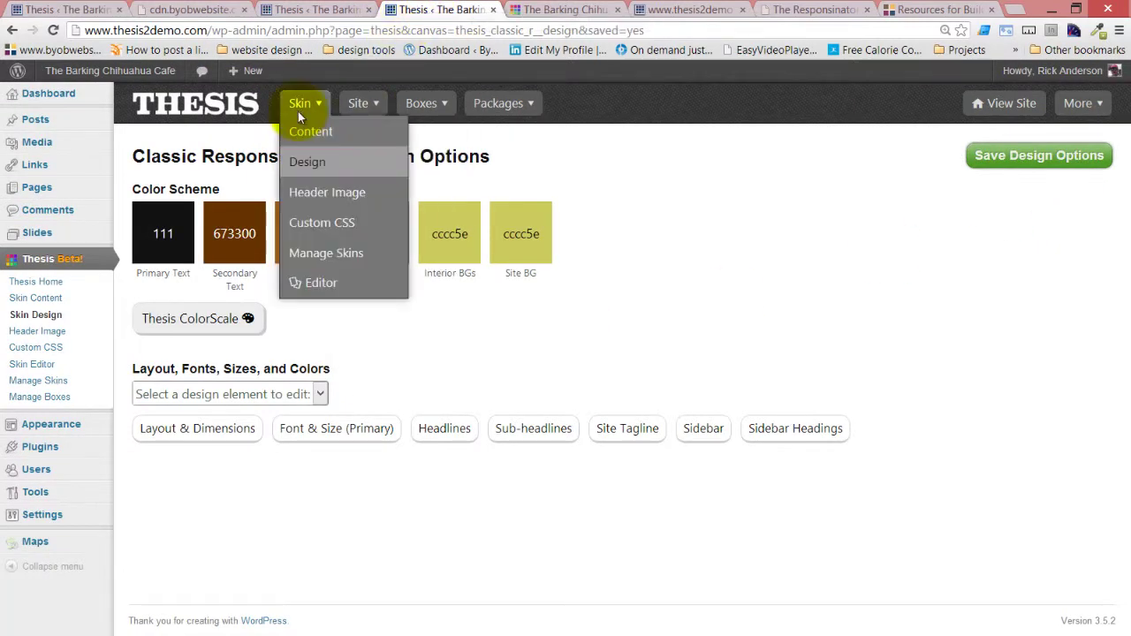
pyautogui.click(310, 135)
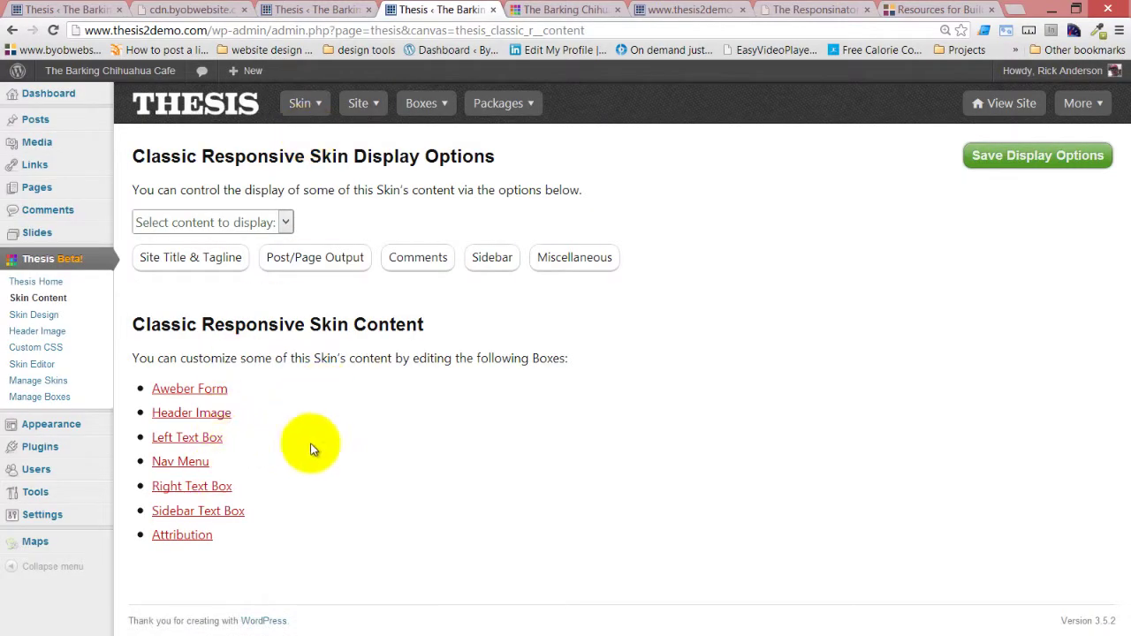
pyautogui.click(195, 412)
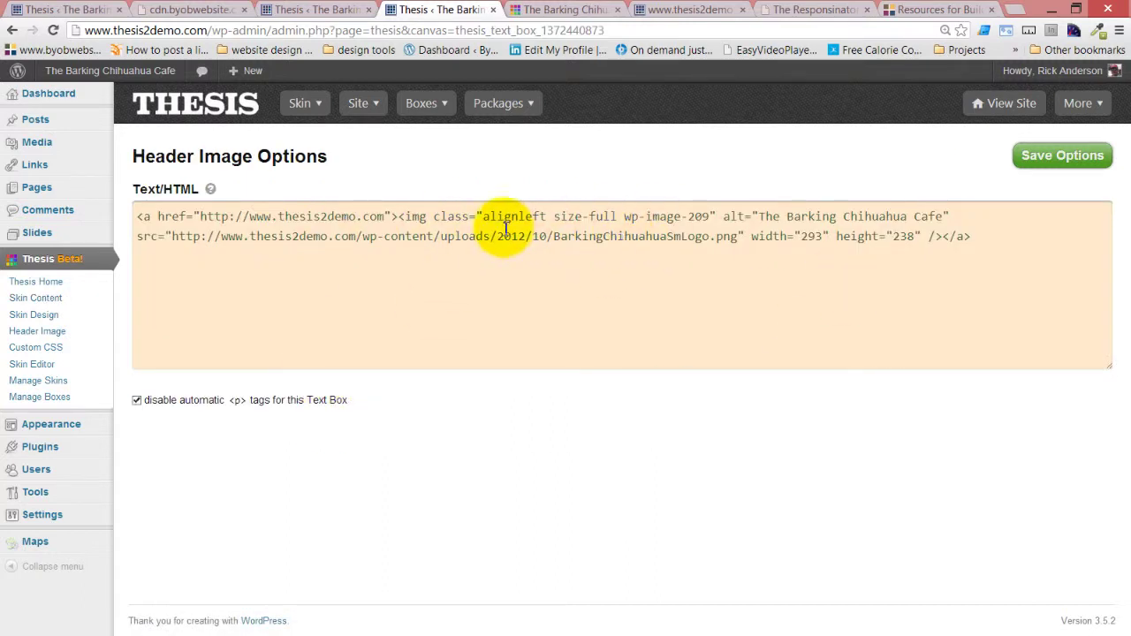
# In the Skin Editor's Front Page template, open the Header Image box under Header Left
pyautogui.click(306, 104)
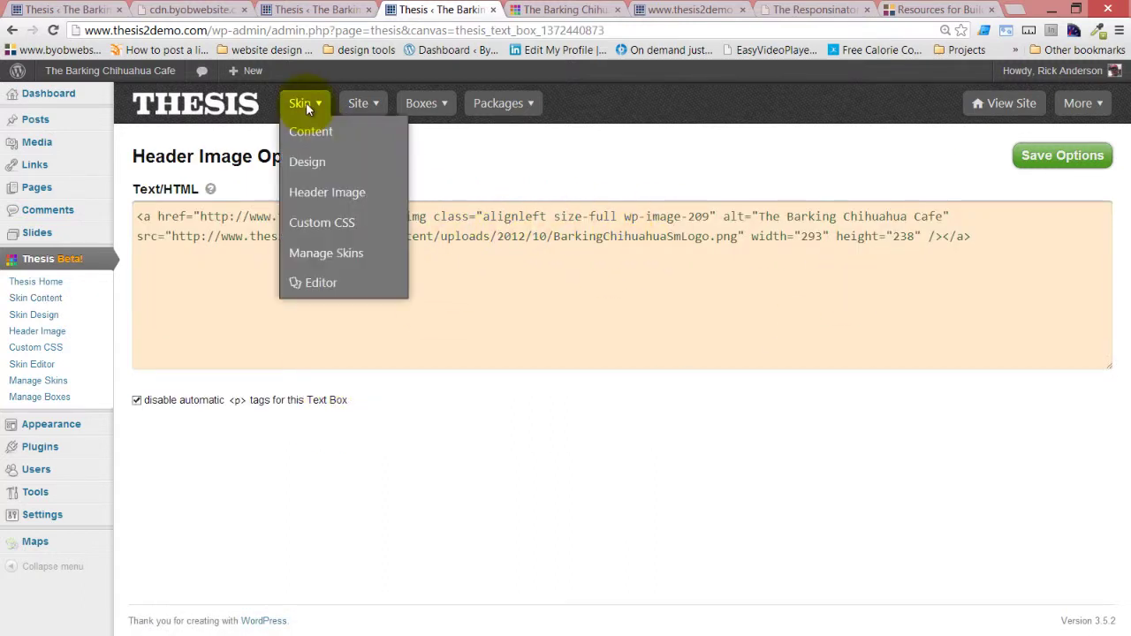
pyautogui.click(320, 281)
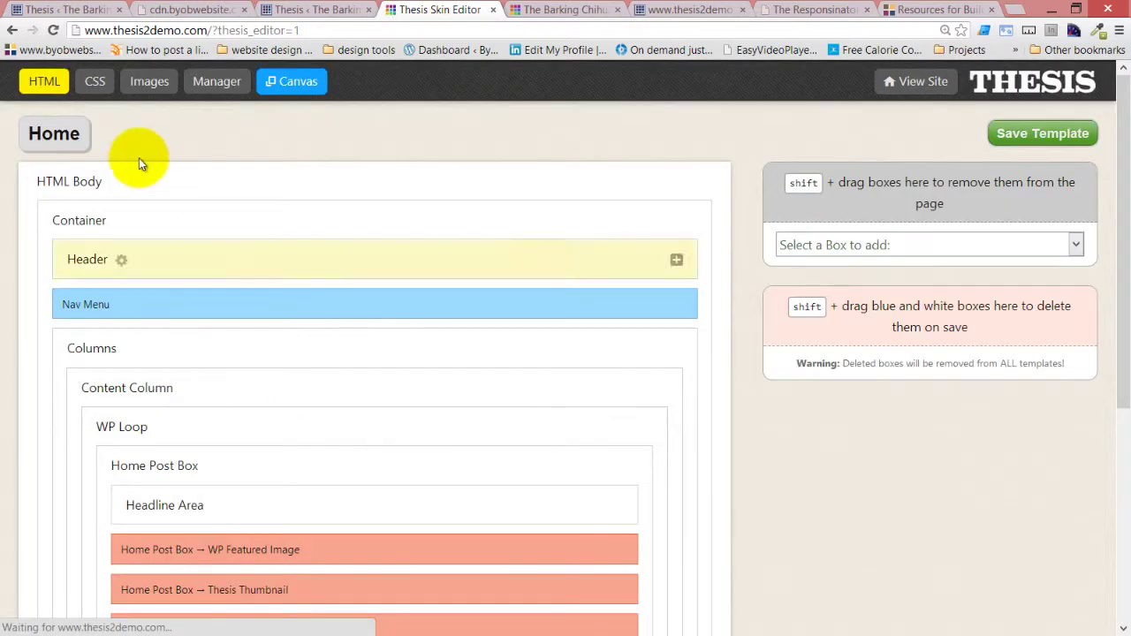
pyautogui.click(74, 132)
pyautogui.click(76, 254)
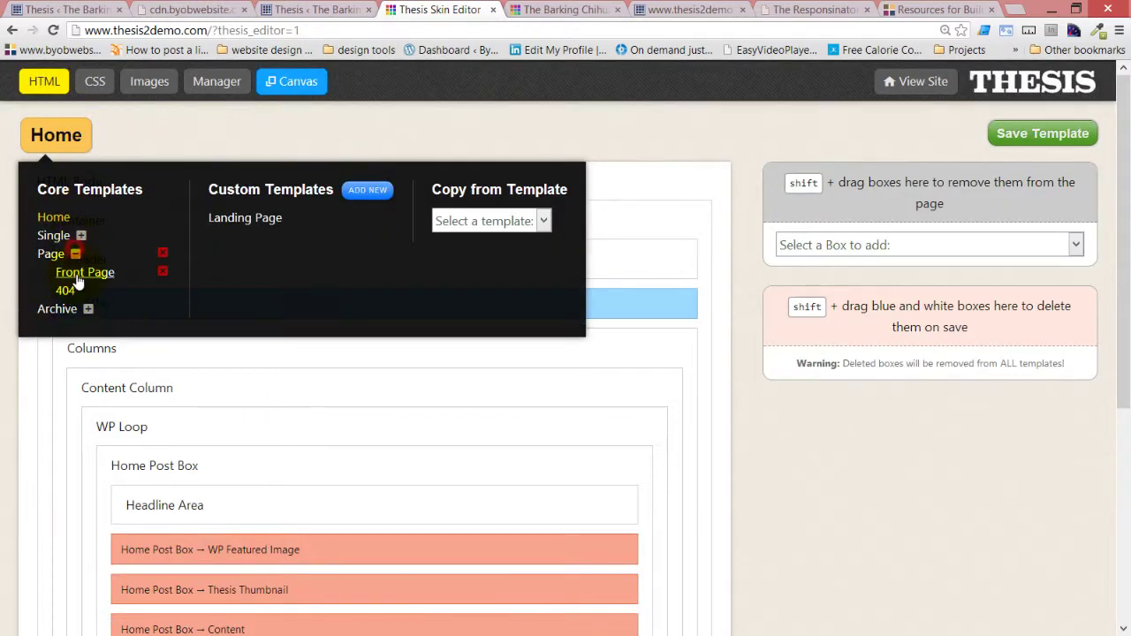
pyautogui.click(81, 273)
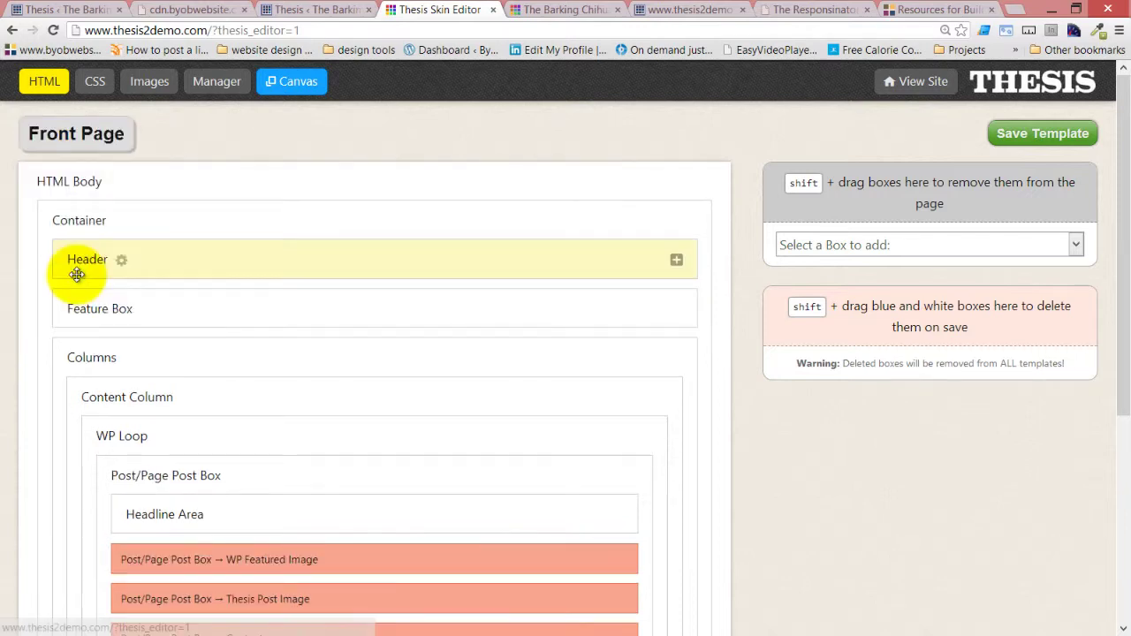
pyautogui.click(677, 260)
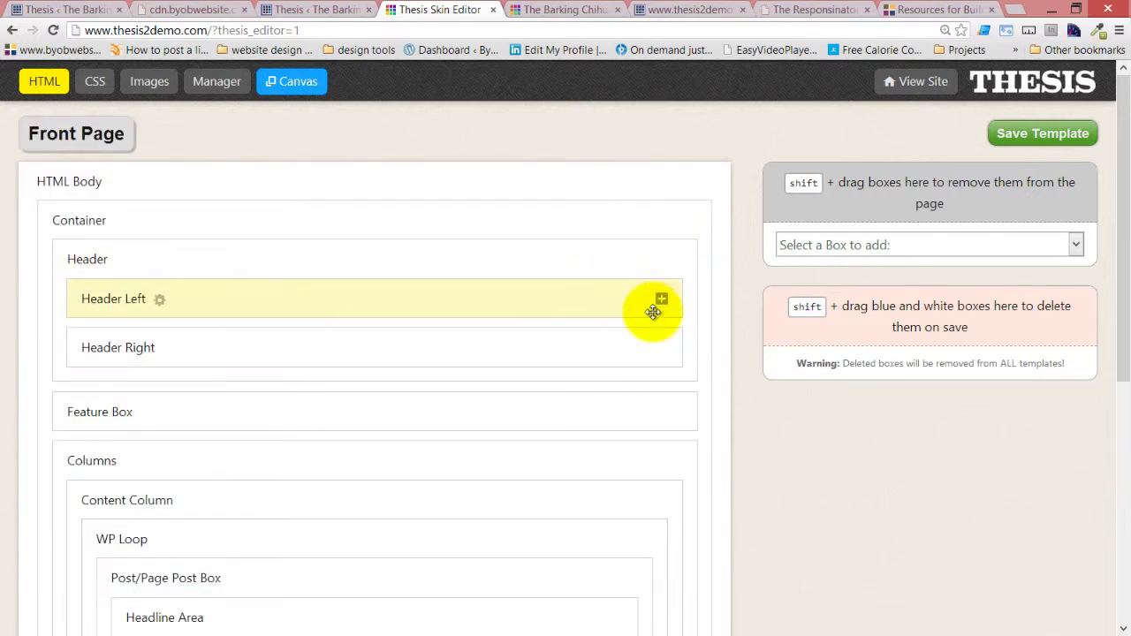
pyautogui.click(661, 299)
pyautogui.click(170, 333)
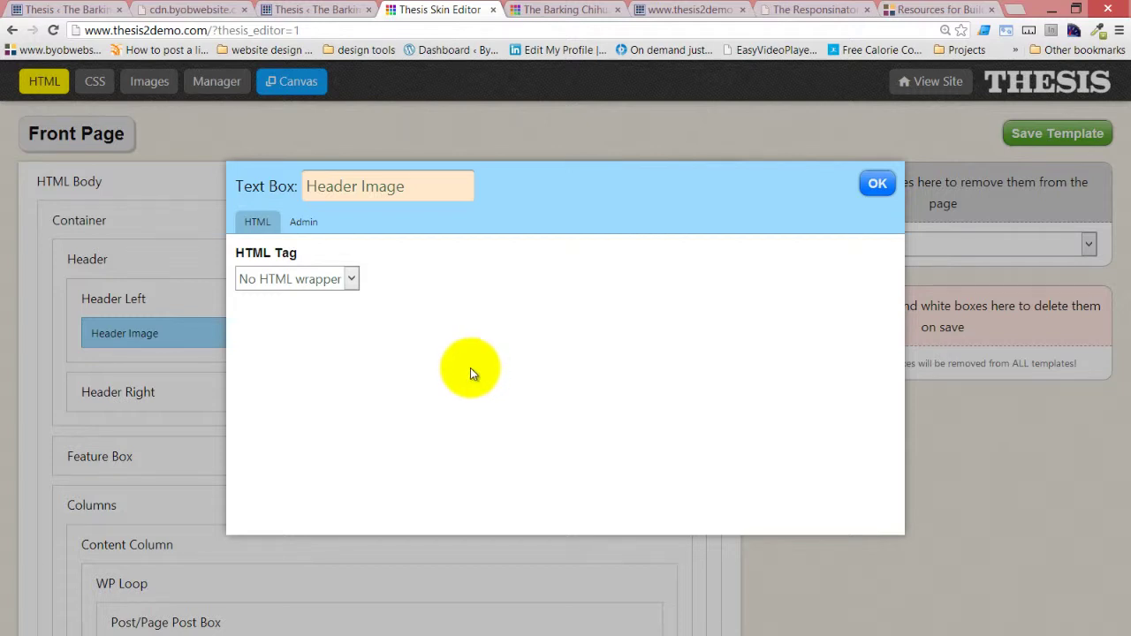
# Return to the Thesis Developer Tools page in the first browser tab
pyautogui.click(320, 10)
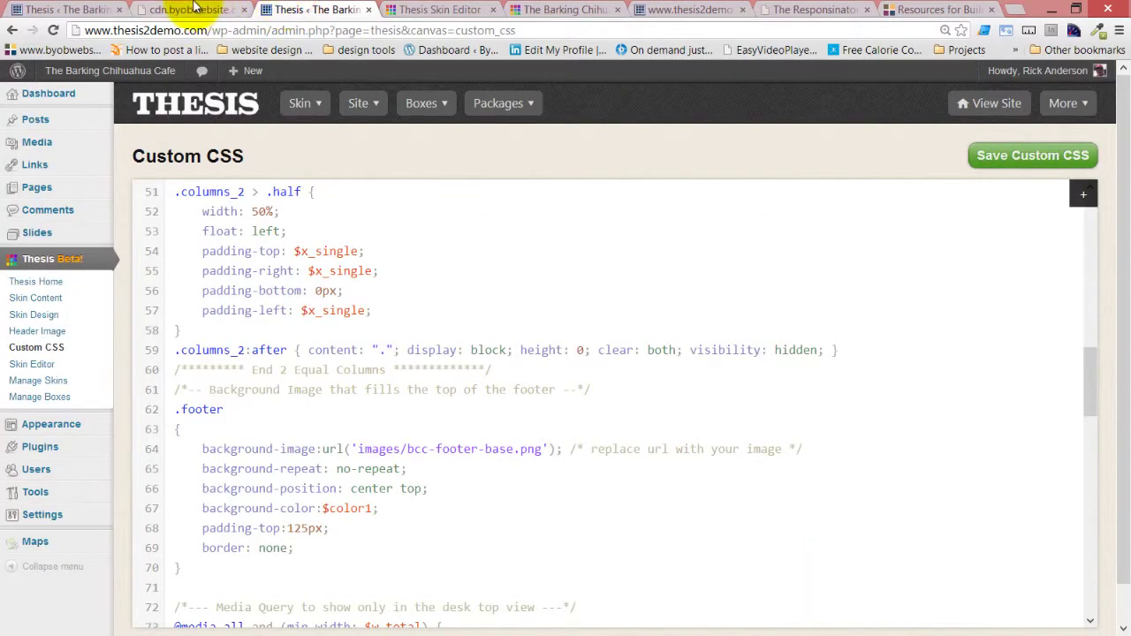
pyautogui.click(431, 9)
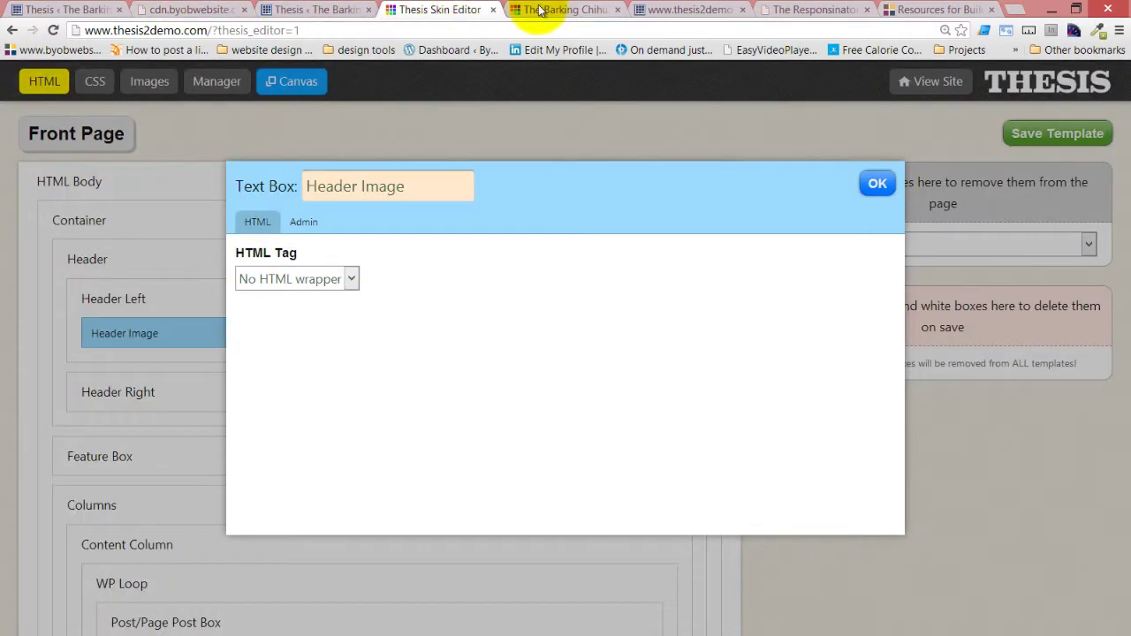
pyautogui.click(40, 10)
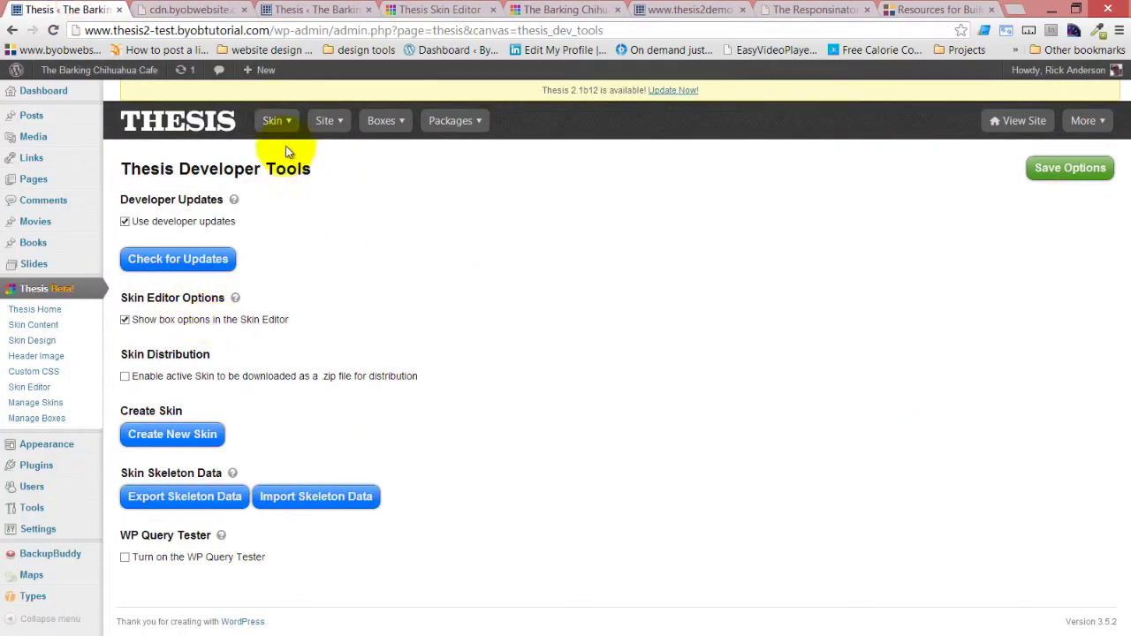
# View the Header Image box's HTML code in the Skin Editor, then return to Thesis home
pyautogui.moveTo(278, 120)
pyautogui.click(291, 284)
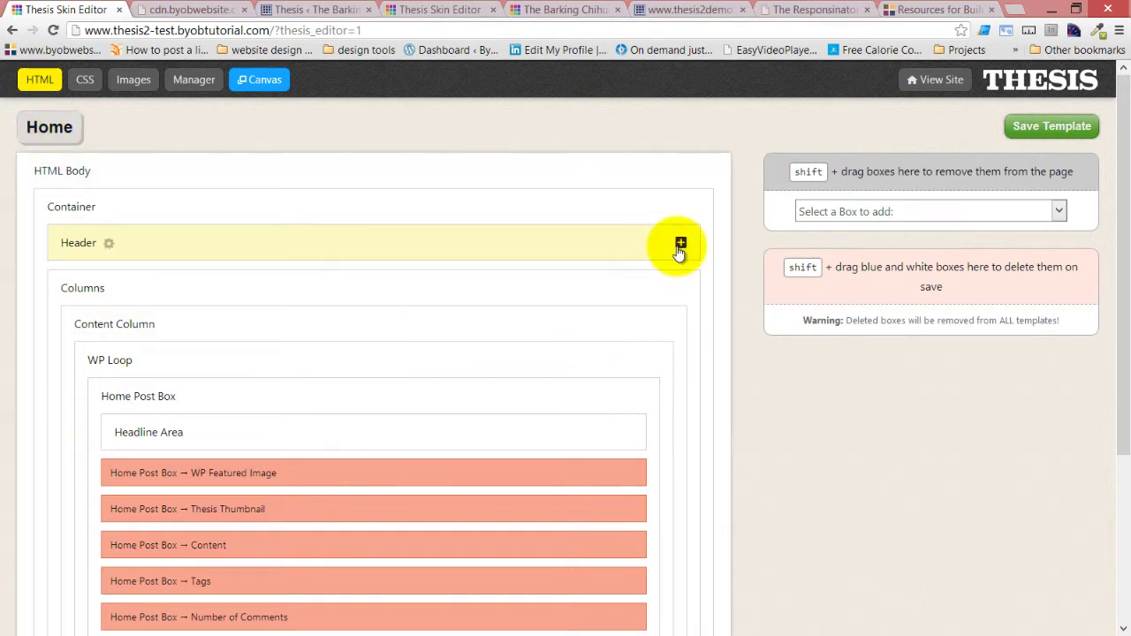
pyautogui.click(677, 244)
pyautogui.click(666, 285)
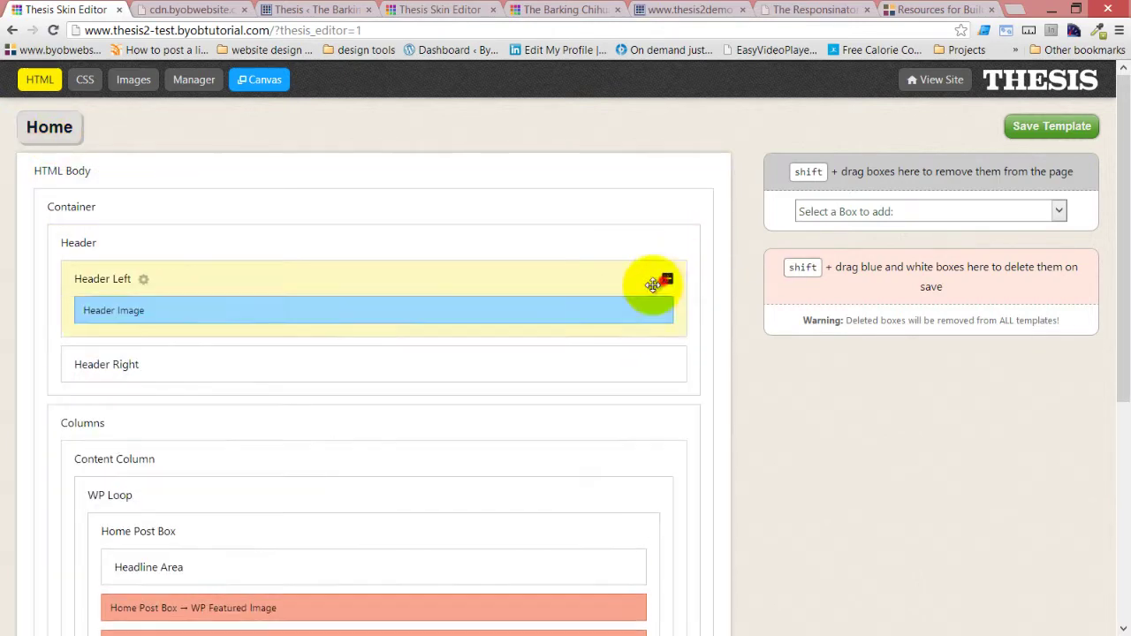
pyautogui.click(159, 310)
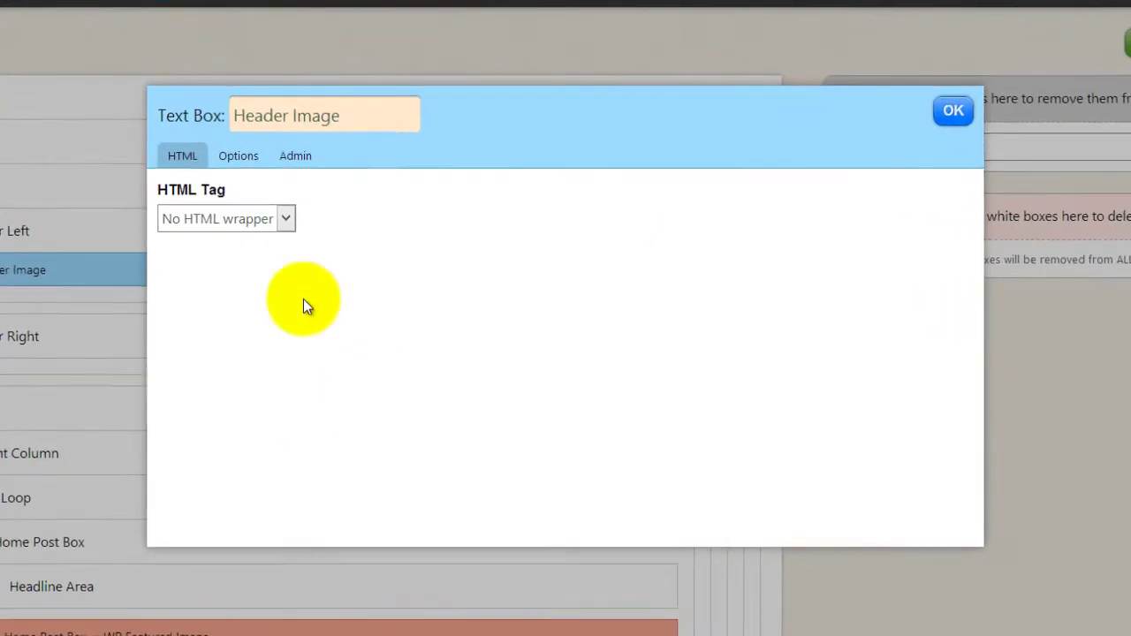
pyautogui.click(269, 187)
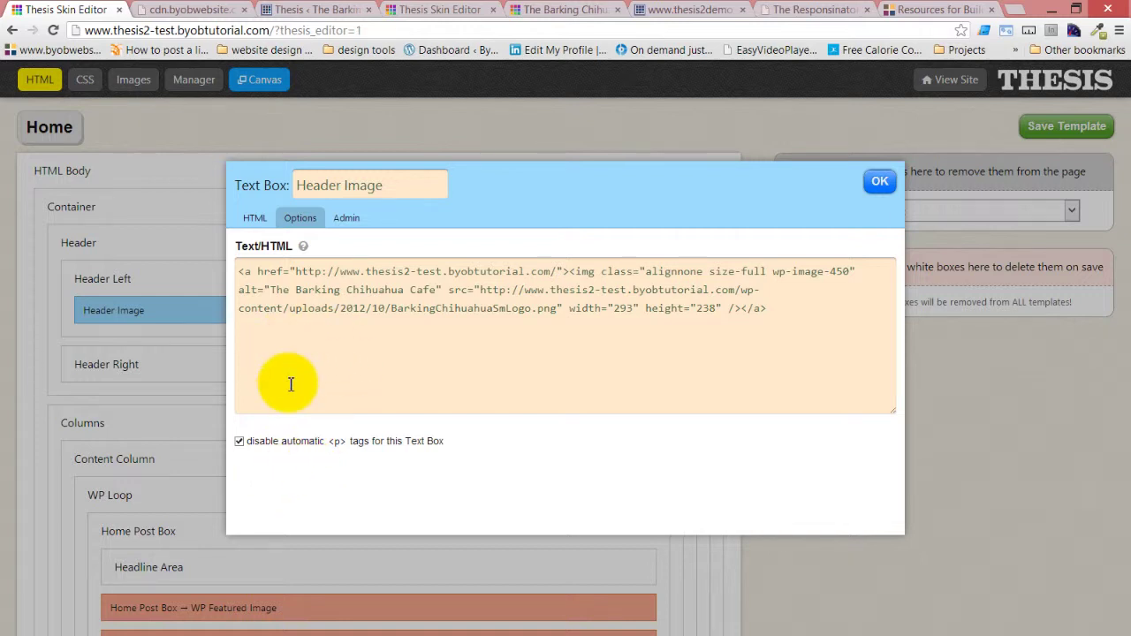
pyautogui.click(880, 181)
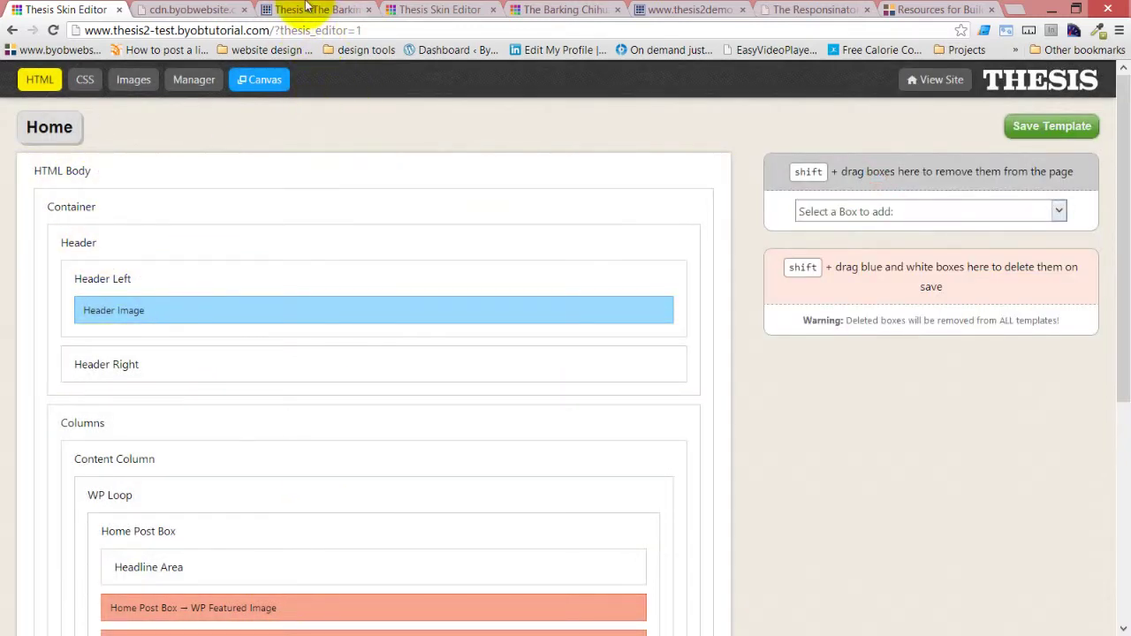
pyautogui.moveTo(168, 316)
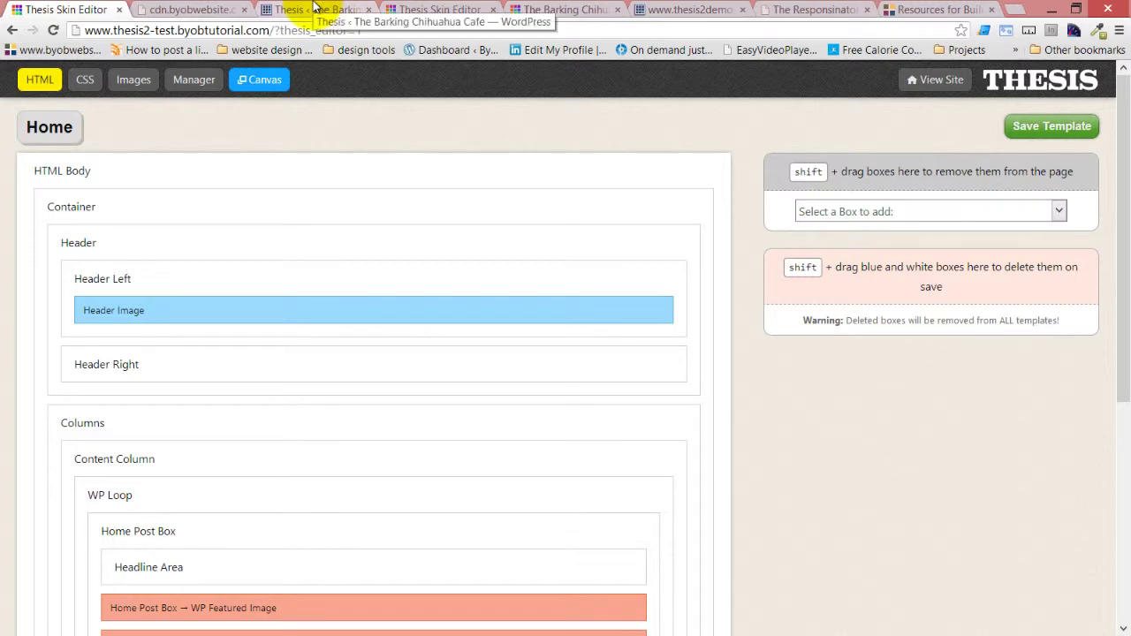
pyautogui.click(1047, 81)
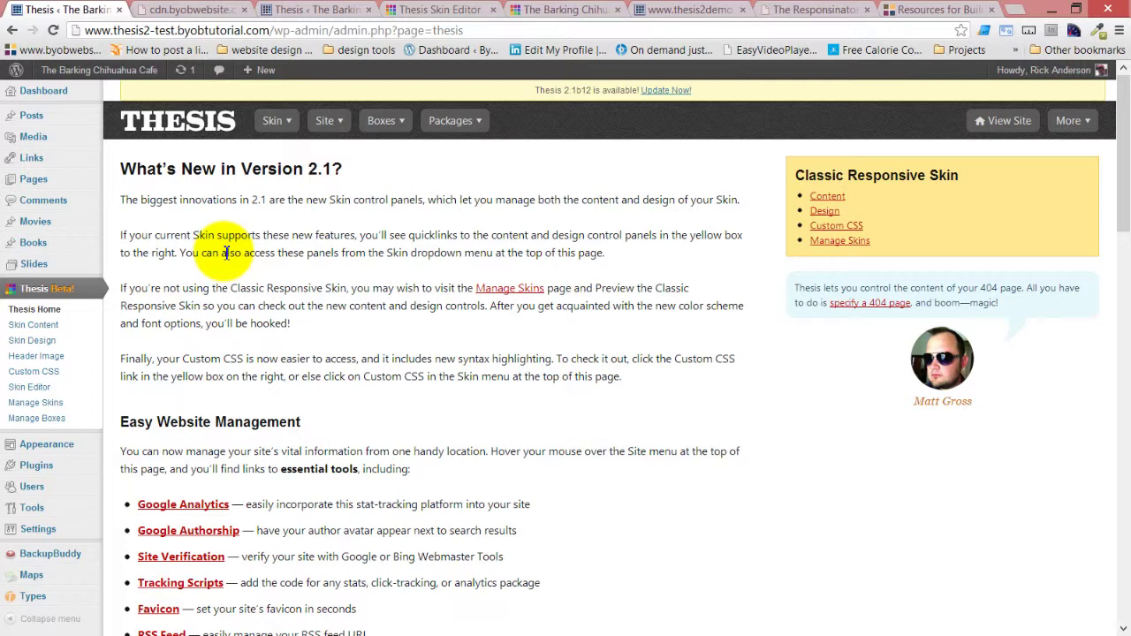
# Enable .zip skin distribution in Thesis Developer Tools and save the options
pyautogui.moveTo(326, 127)
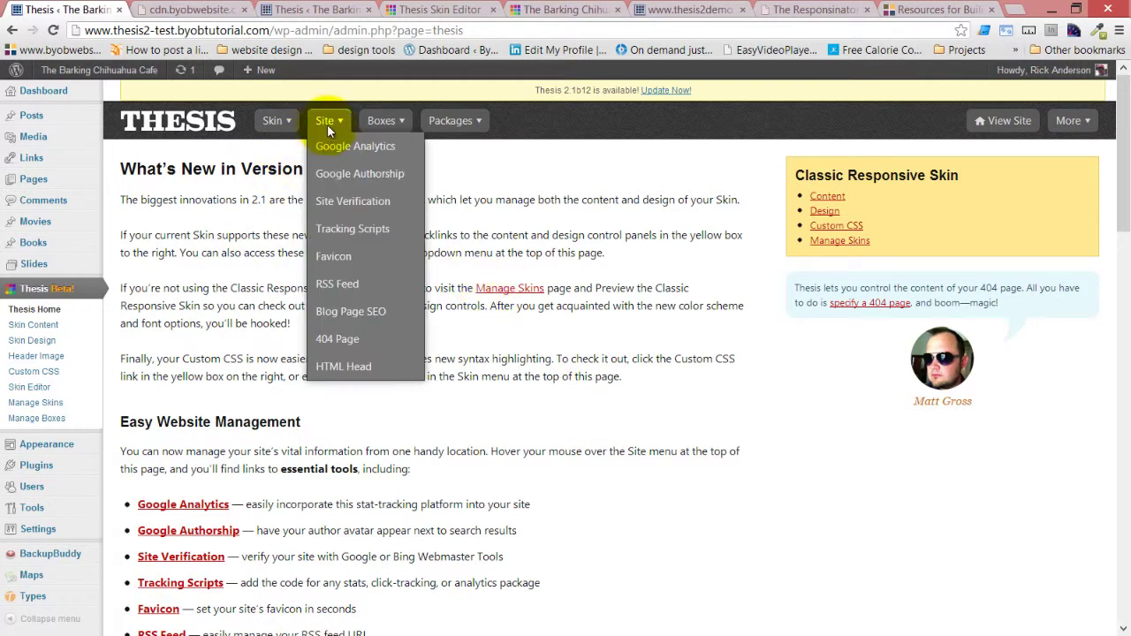
pyautogui.moveTo(382, 123)
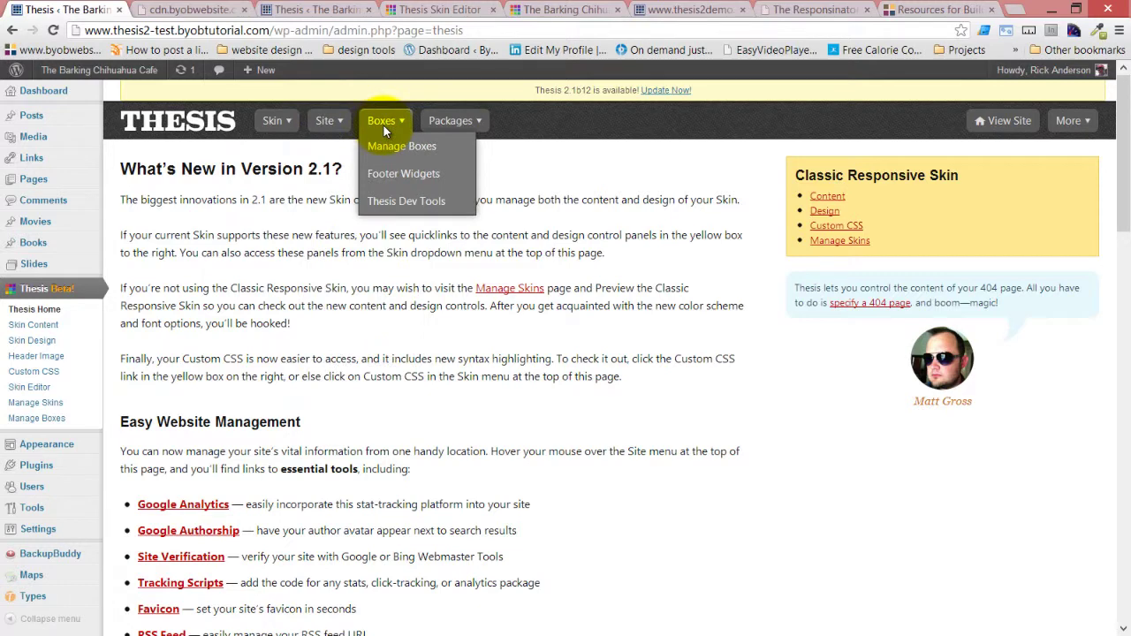
pyautogui.click(402, 201)
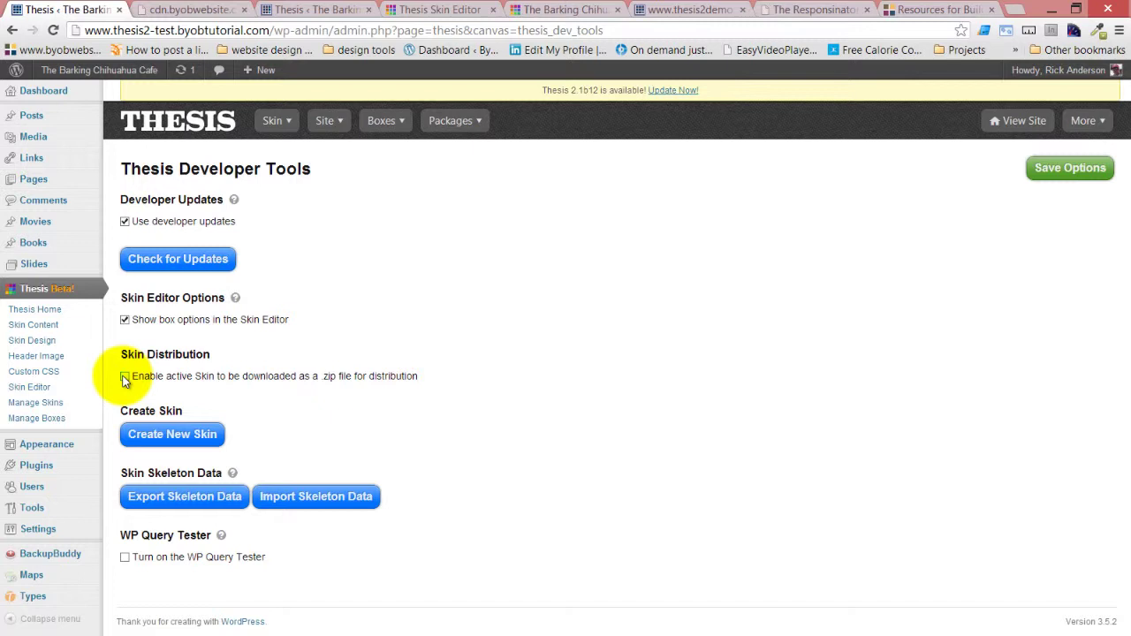
pyautogui.click(124, 377)
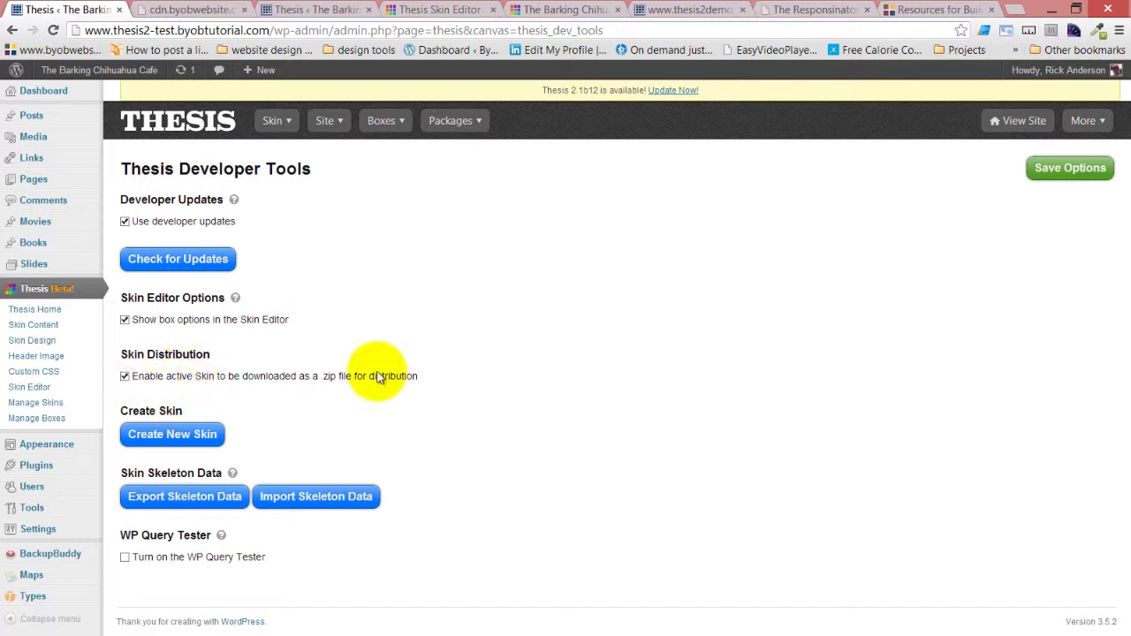
pyautogui.click(1071, 170)
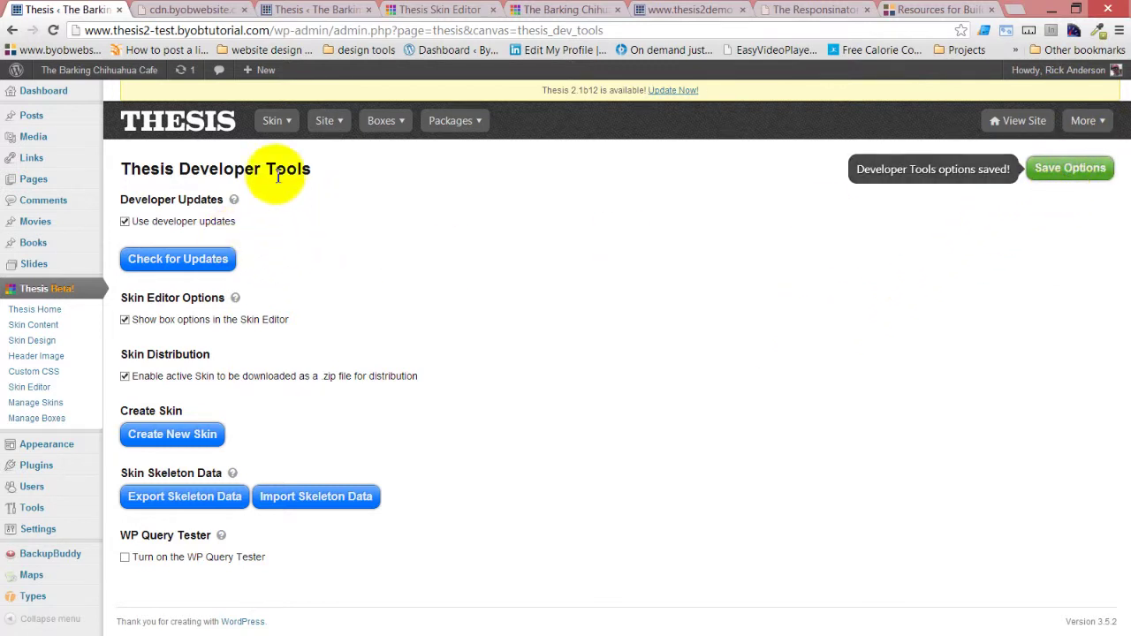
# Go to Manage Skins and start the BYOB Agility Nude skin update
pyautogui.moveTo(271, 120)
pyautogui.click(300, 257)
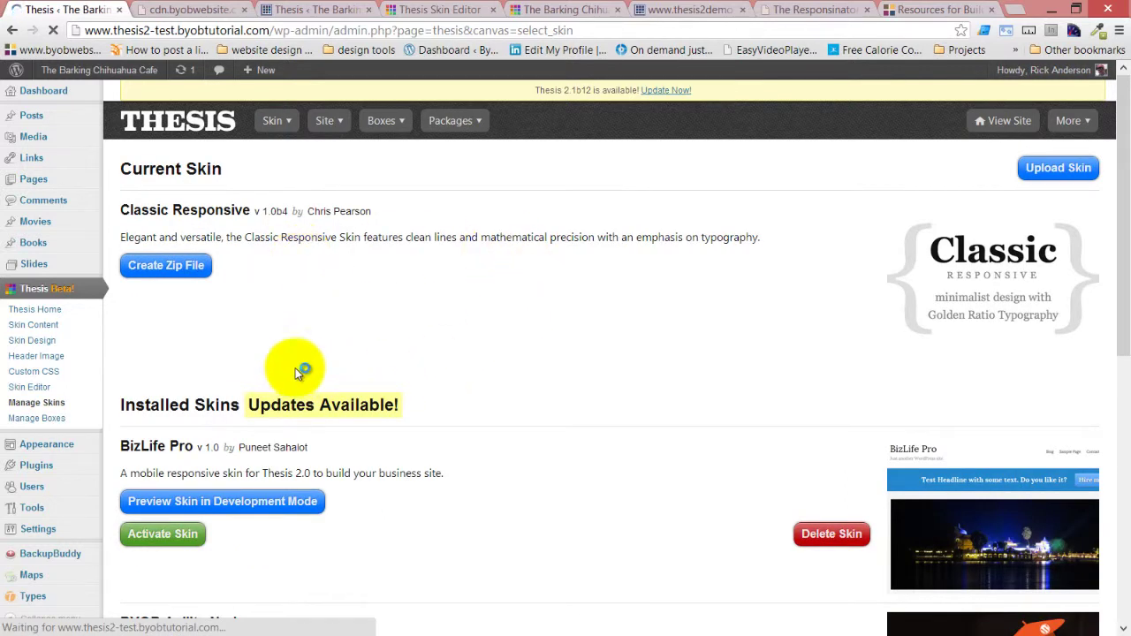
pyautogui.click(164, 268)
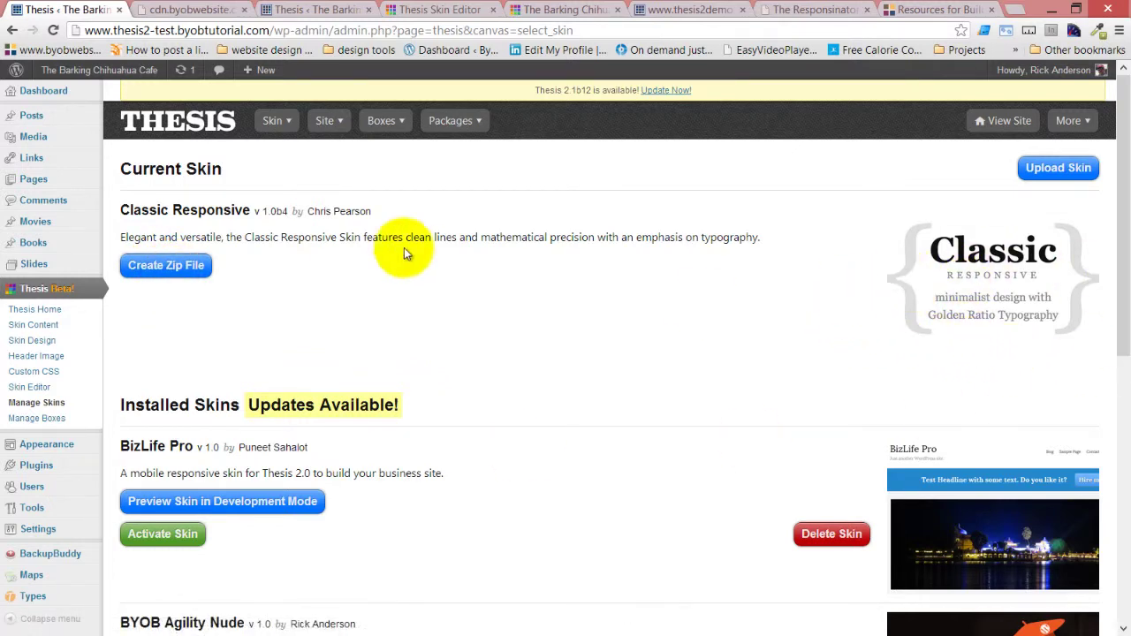
pyautogui.scroll(-3, 375, 298)
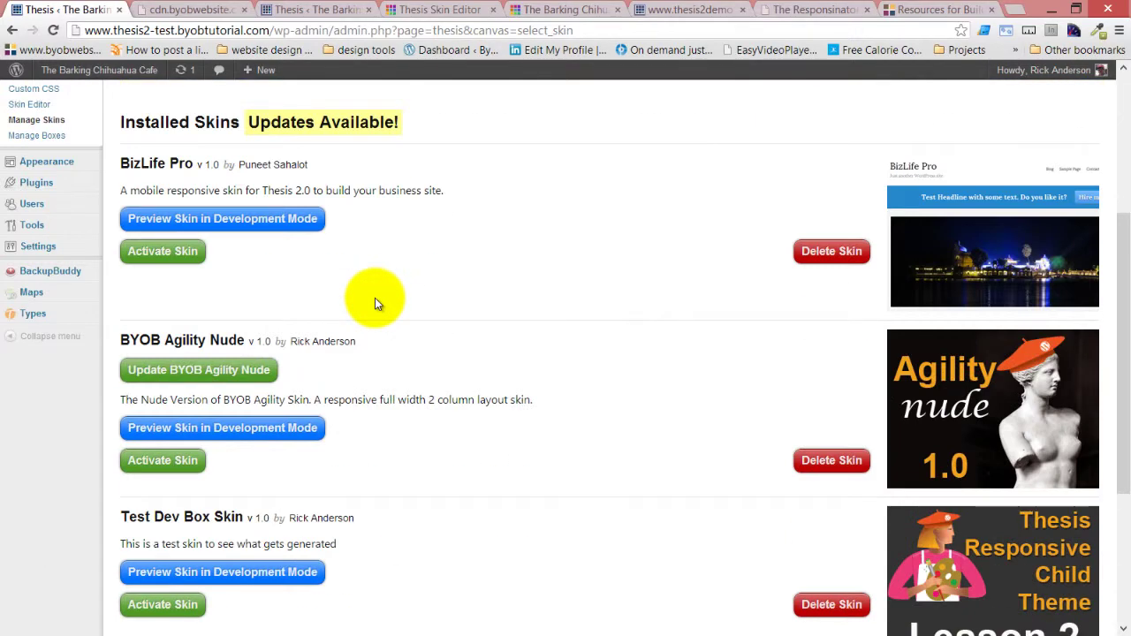
pyautogui.scroll(-2, 374, 298)
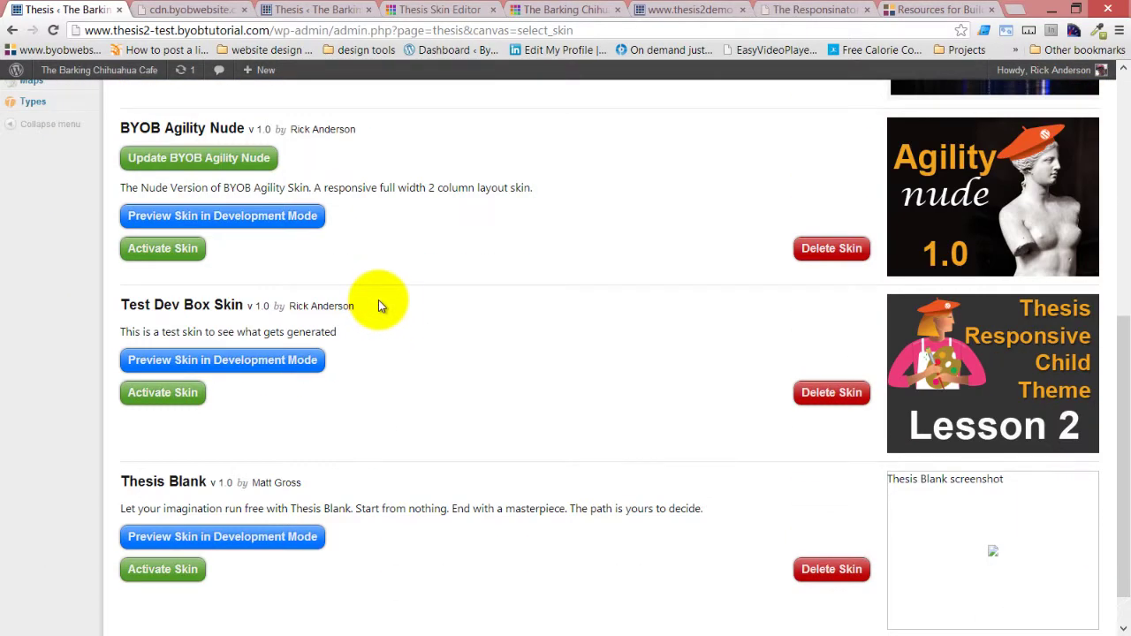
pyautogui.scroll(5, 372, 301)
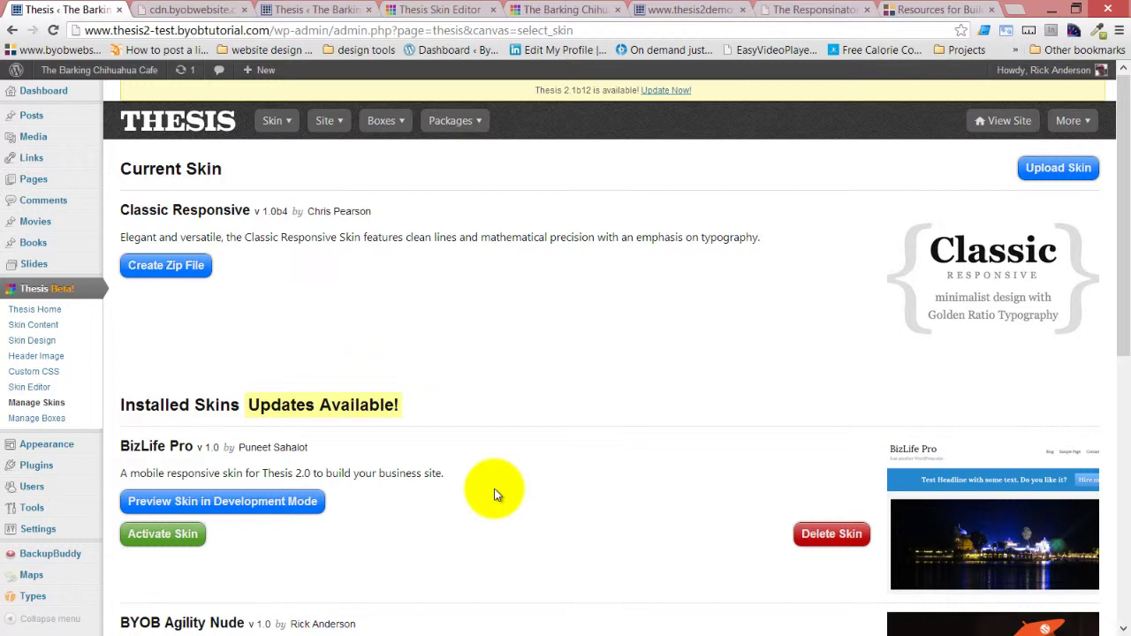
pyautogui.scroll(-5, 445, 328)
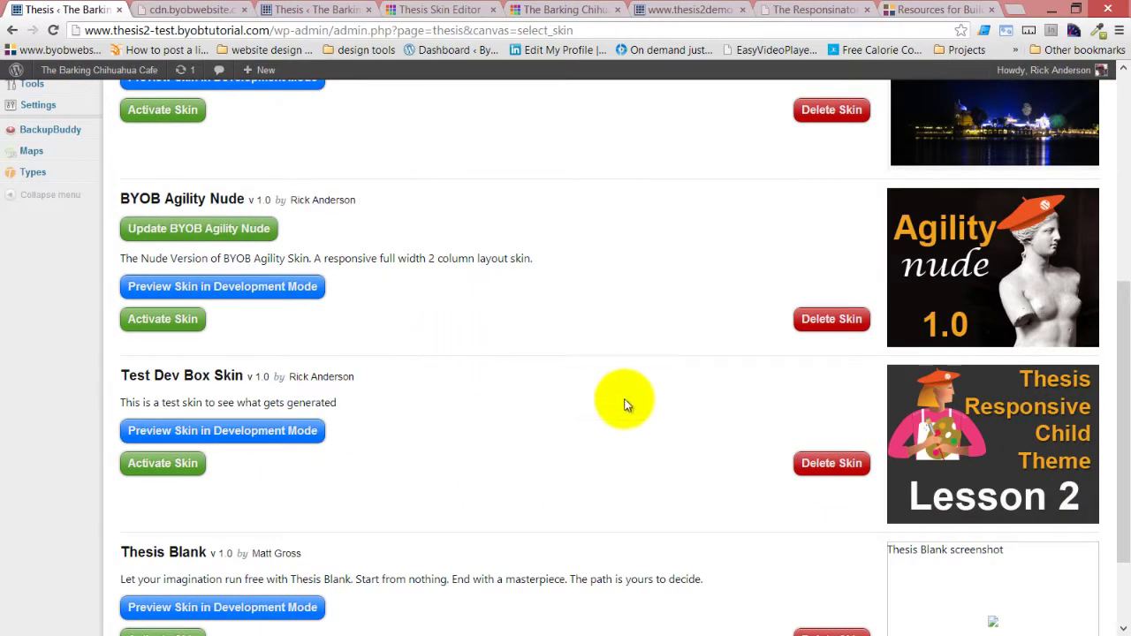
pyautogui.click(215, 228)
# Confirm the core-file overwrite, finish the update, and activate BYOB Agility Nude
pyautogui.click(597, 364)
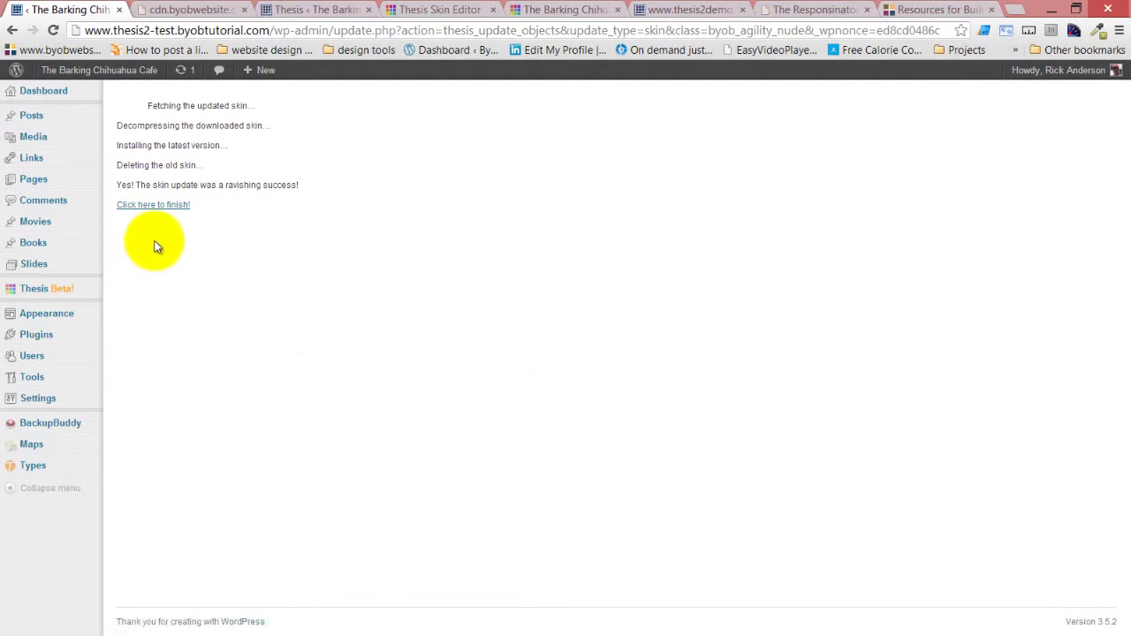
pyautogui.click(157, 206)
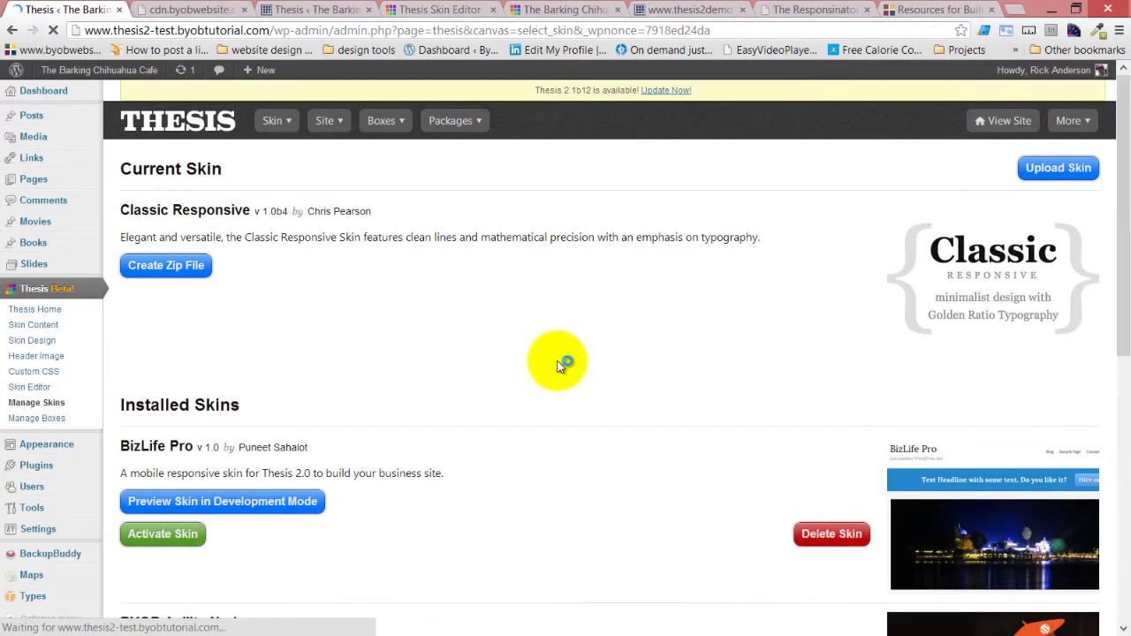
pyautogui.scroll(-4, 530, 388)
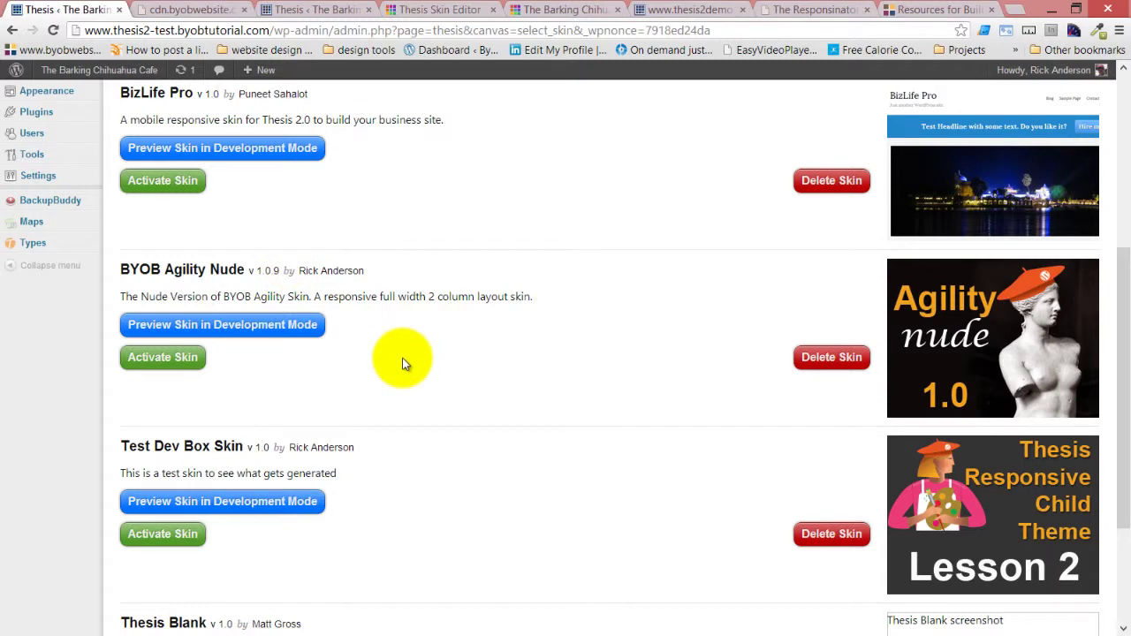
pyautogui.click(175, 362)
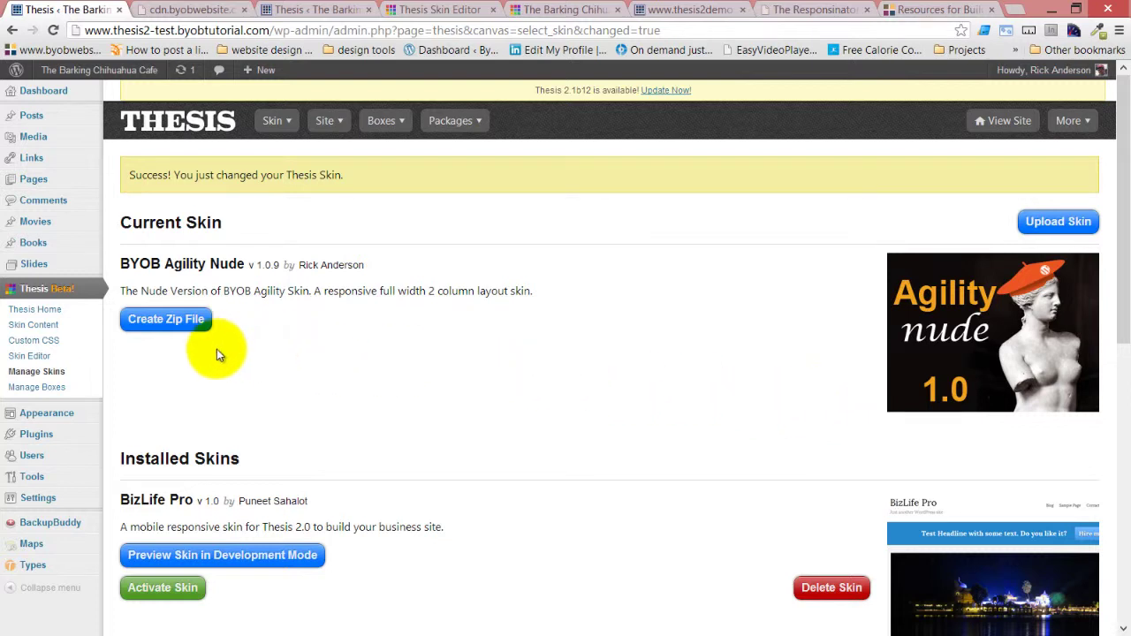
# Create the BYOB Agility Nude zip file, download it, and open the download
pyautogui.click(176, 327)
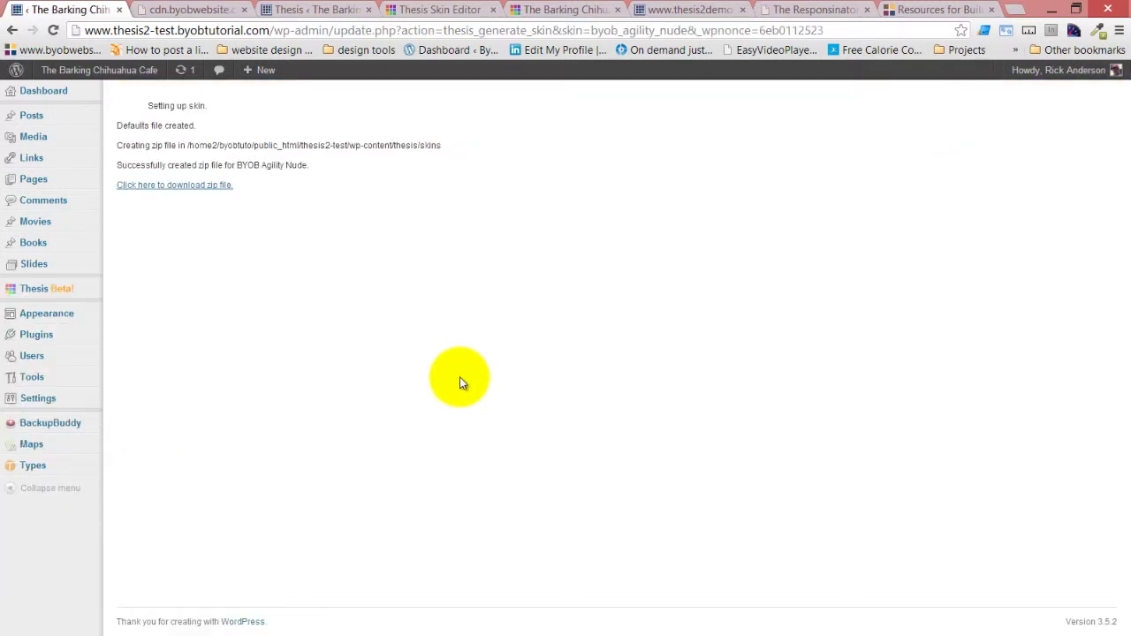
pyautogui.click(202, 185)
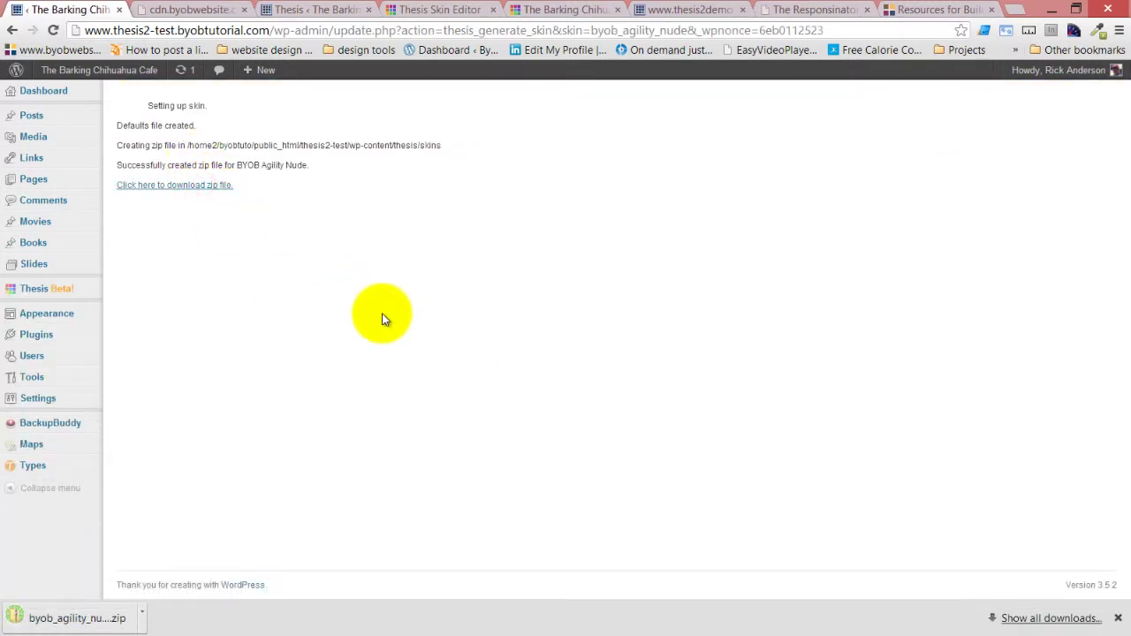
pyautogui.click(62, 620)
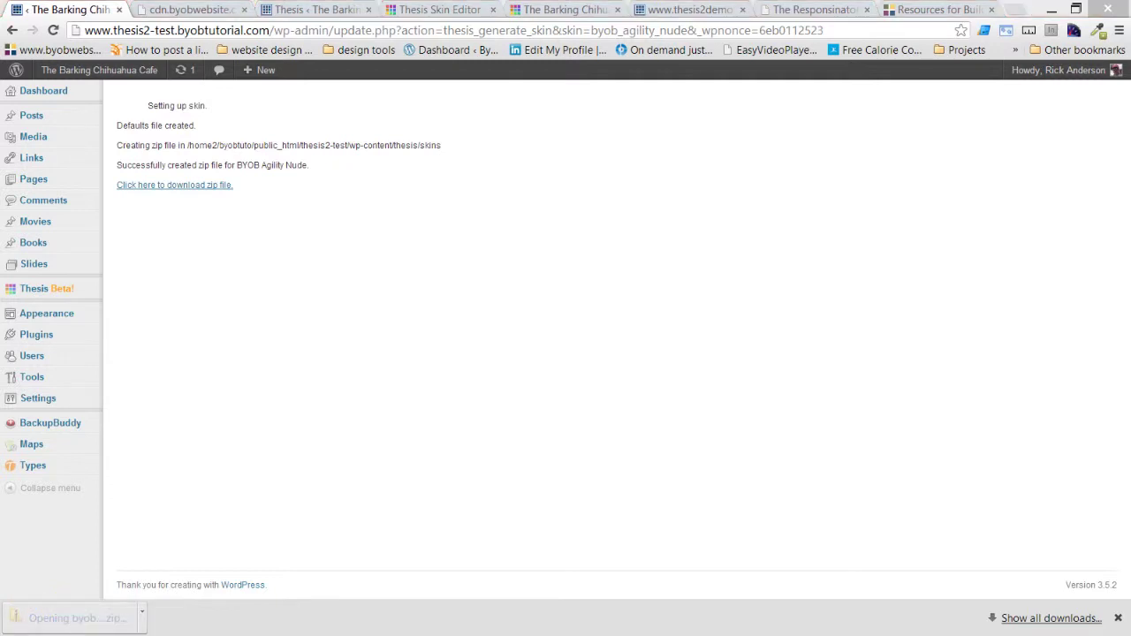
pyautogui.moveTo(623, 159); pyautogui.dragTo(665, 47)
# Open the byob_agility_nude folder inside the zip and select seed.php
pyautogui.doubleClick(345, 225)
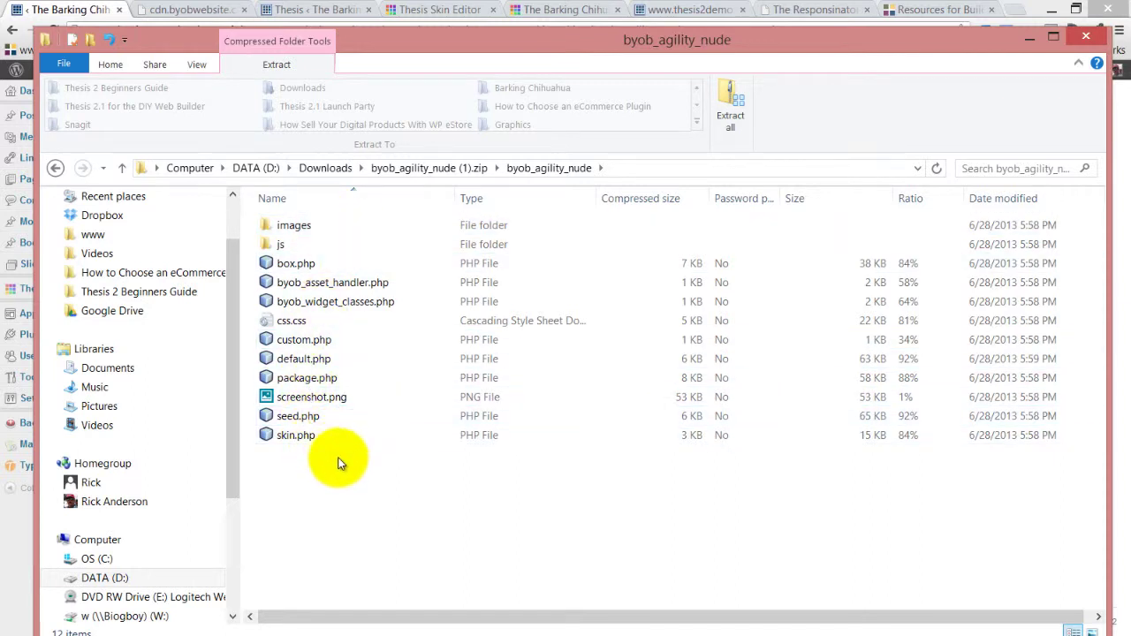
pyautogui.click(309, 418)
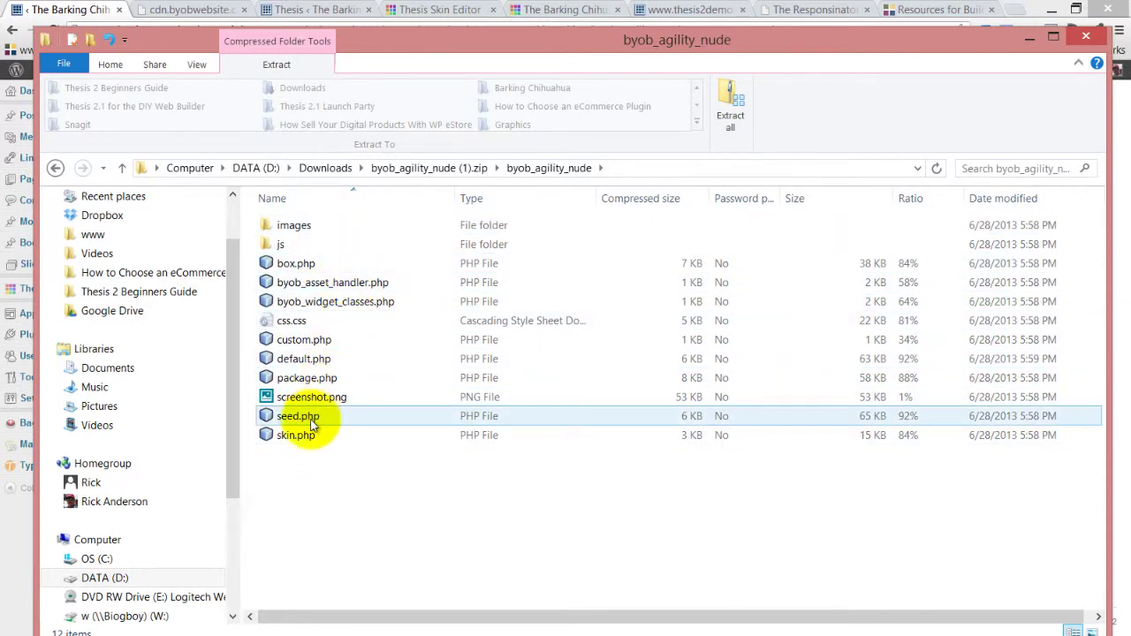
pyautogui.click(310, 419)
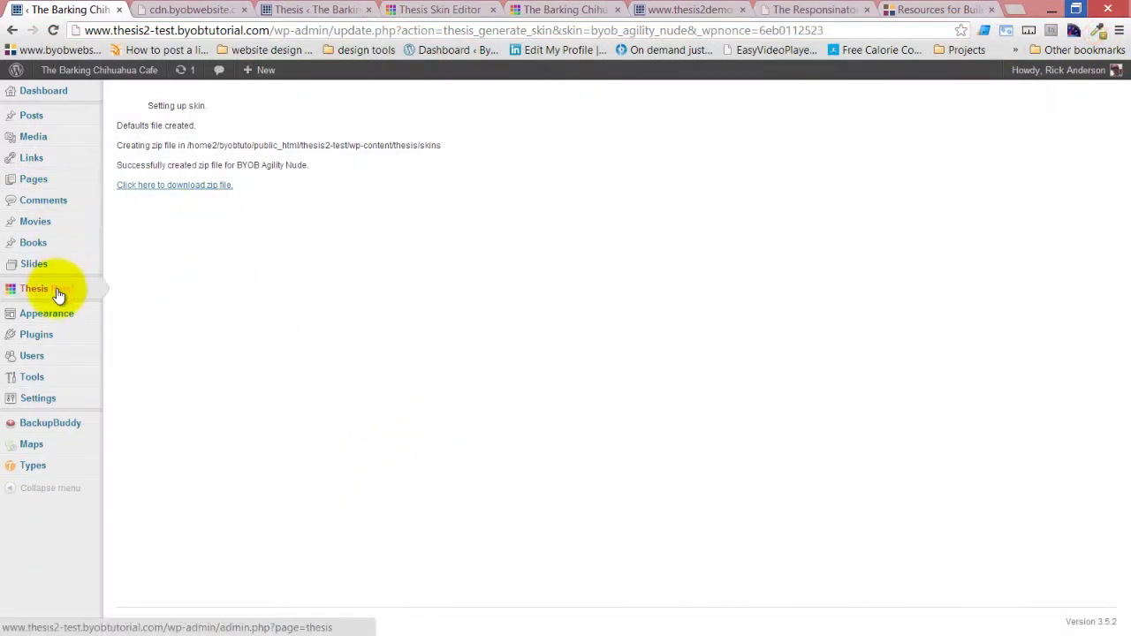
# Go via Thesis home and Manage Boxes back to the Thesis Developer Tools page
pyautogui.click(12, 30)
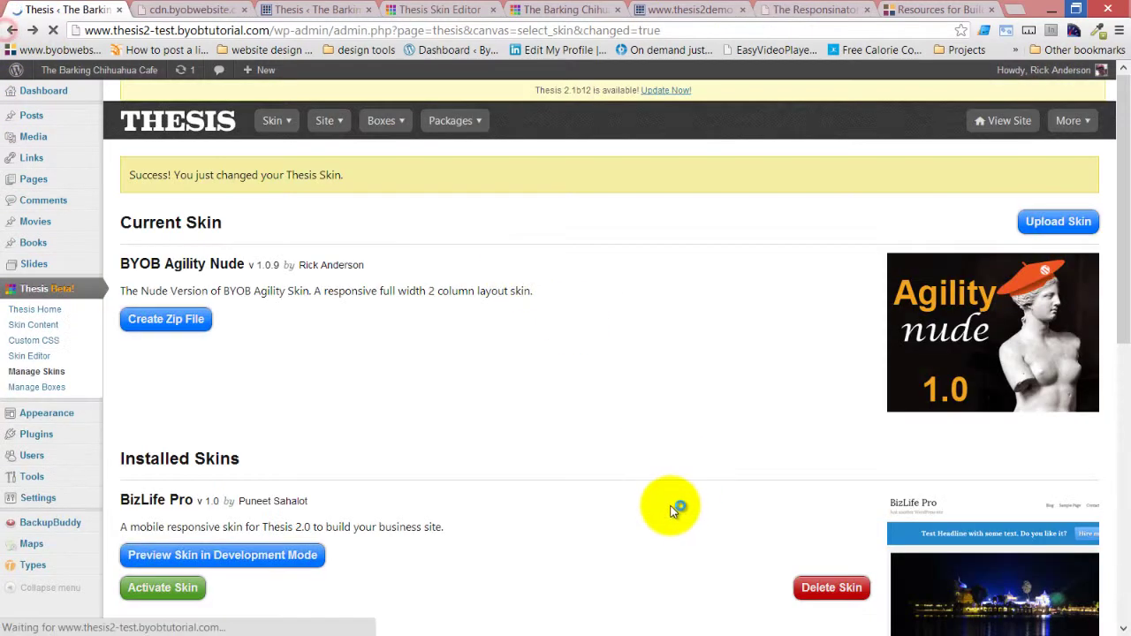
pyautogui.moveTo(287, 121)
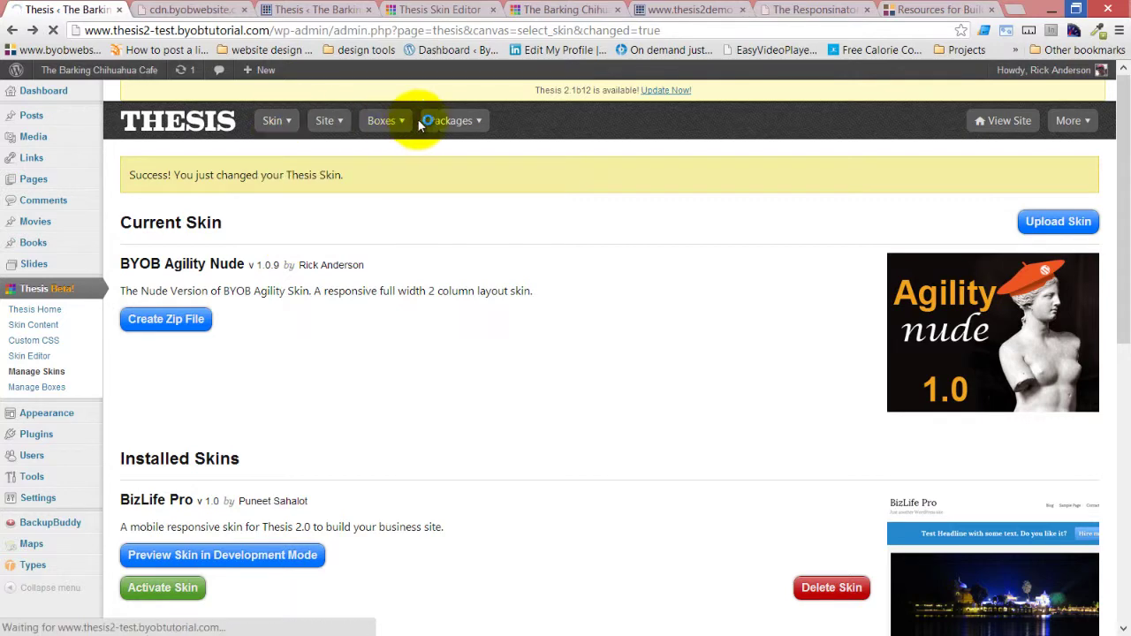
pyautogui.click(389, 121)
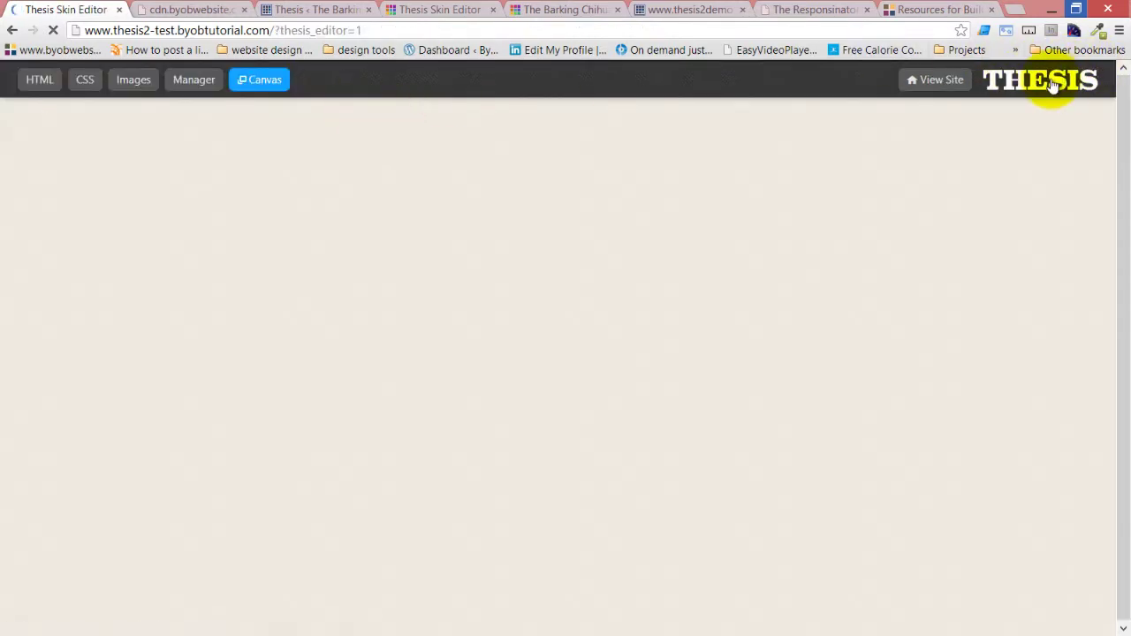
pyautogui.click(1052, 84)
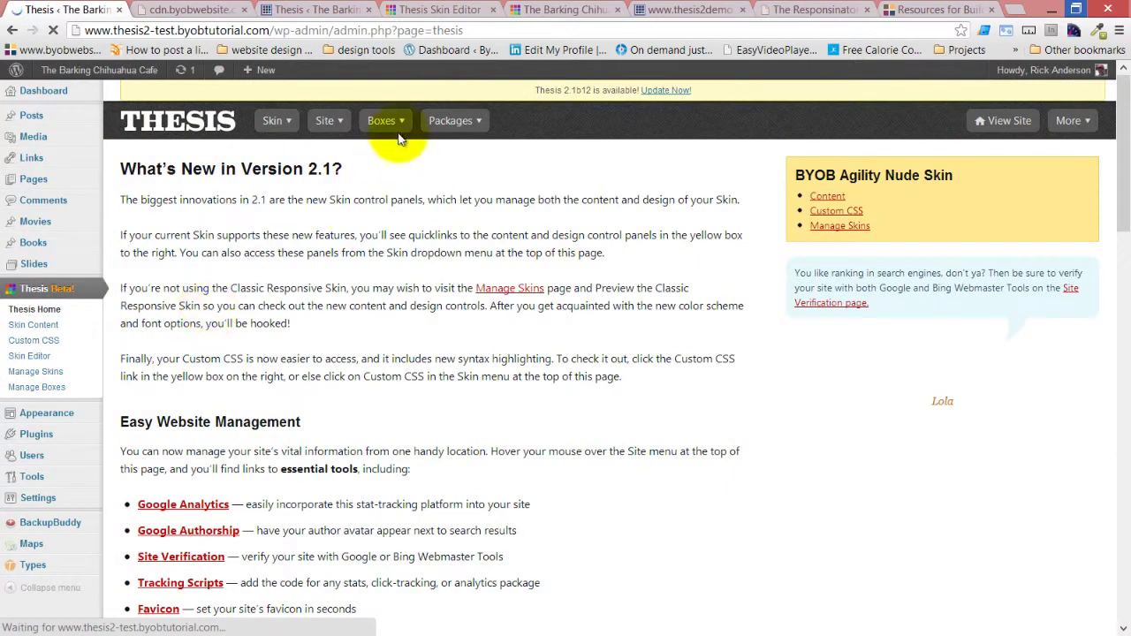
pyautogui.moveTo(398, 138)
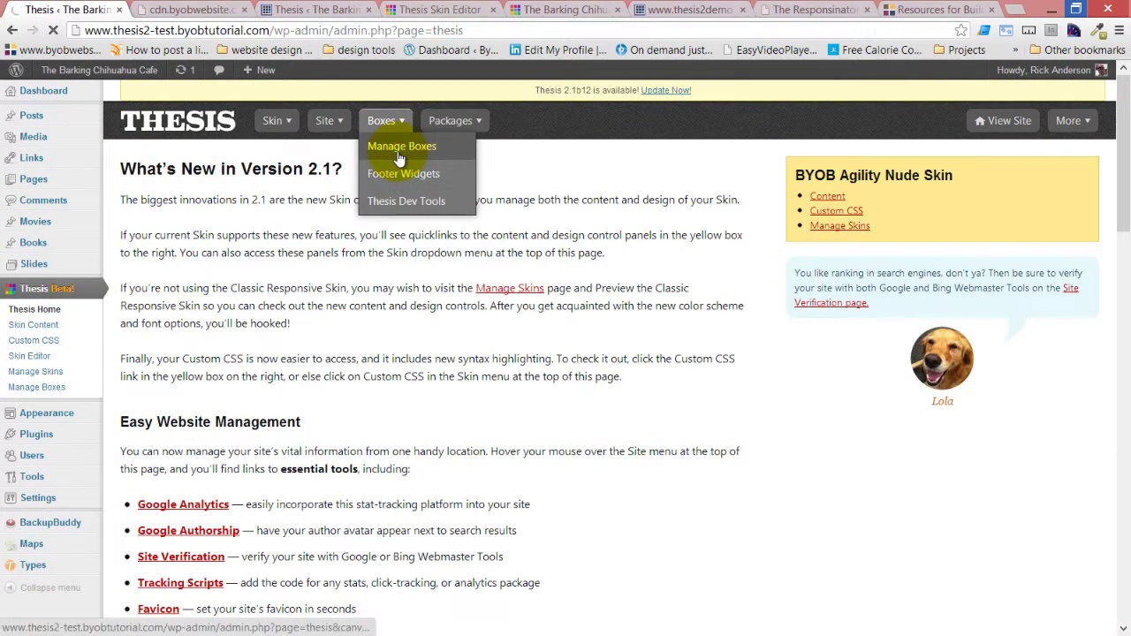
pyautogui.click(399, 158)
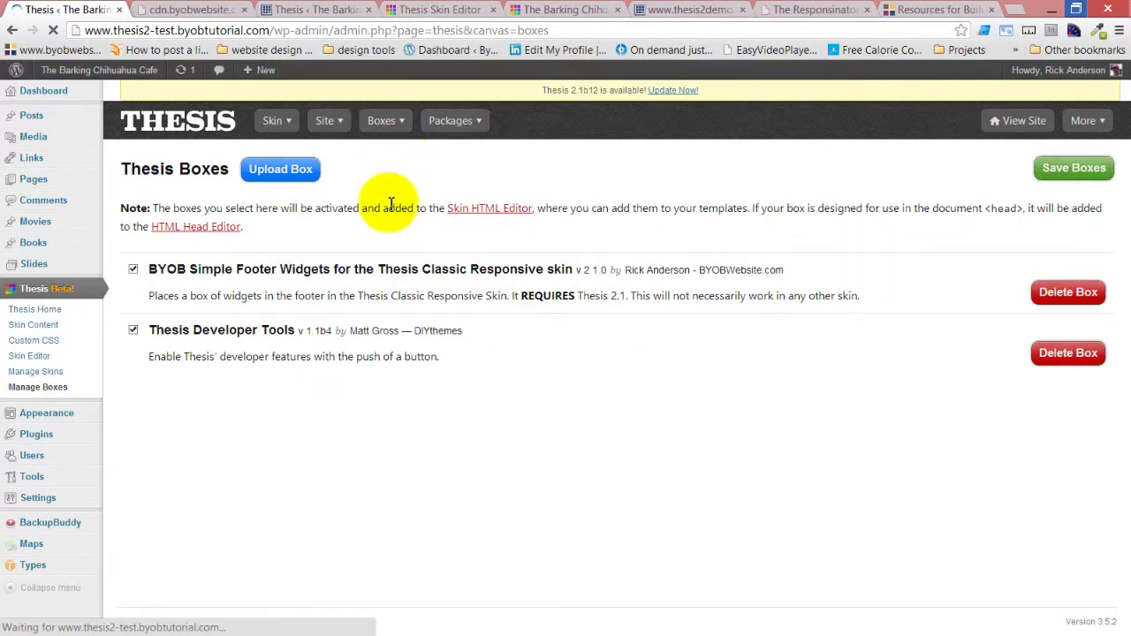
pyautogui.moveTo(377, 120)
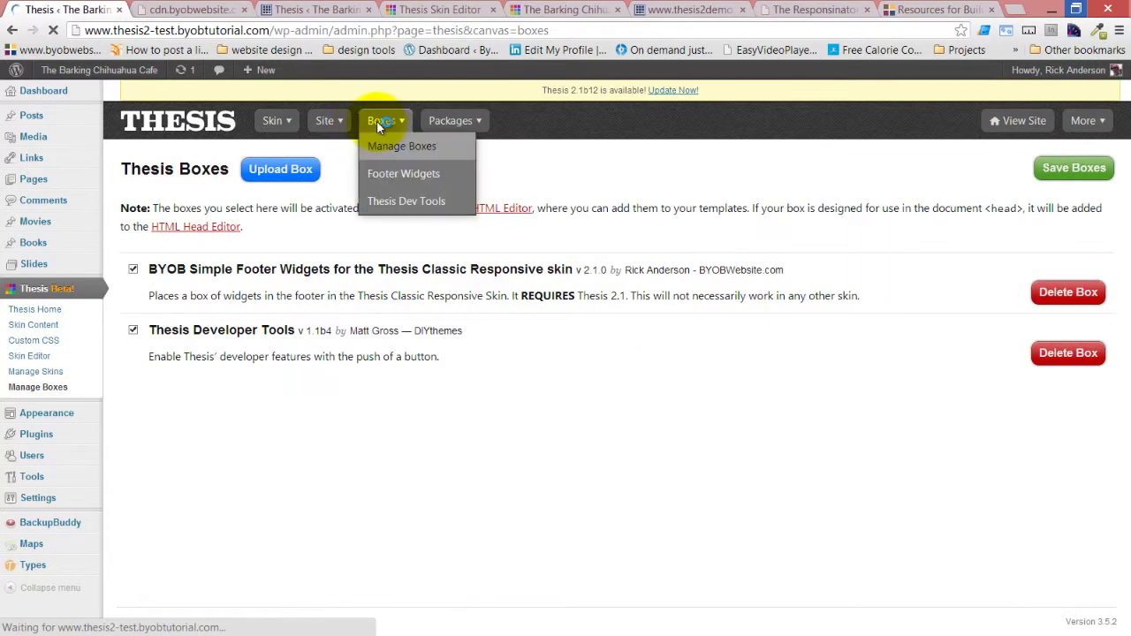
pyautogui.click(395, 201)
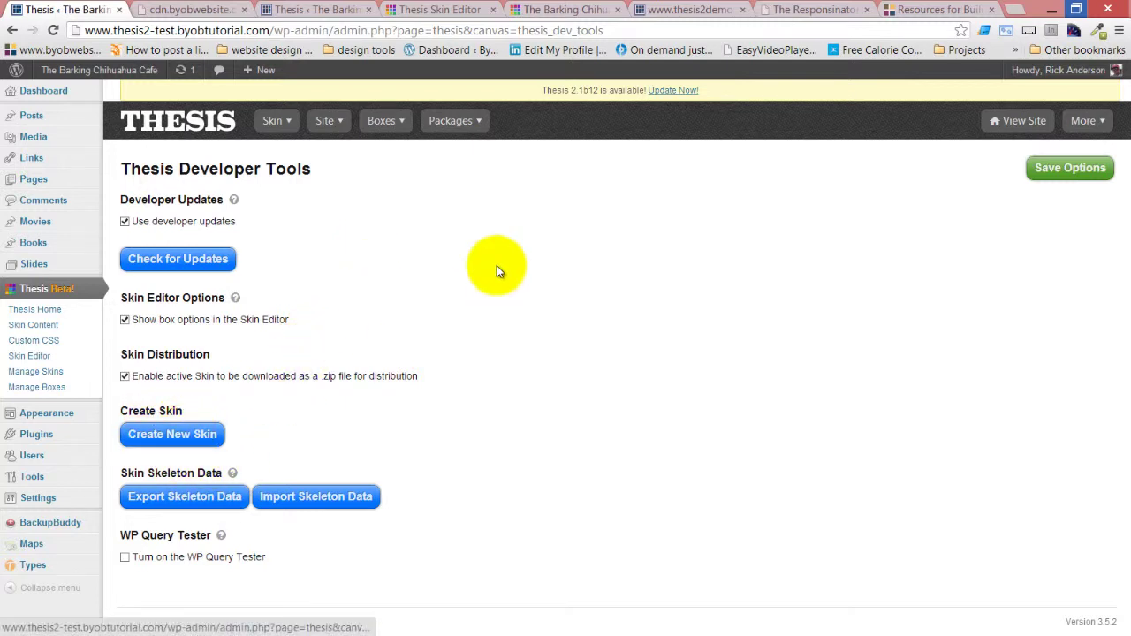
# Start a new skin named What's New In Thesis 2.1 for Pro's and pick the suggested author
pyautogui.click(173, 434)
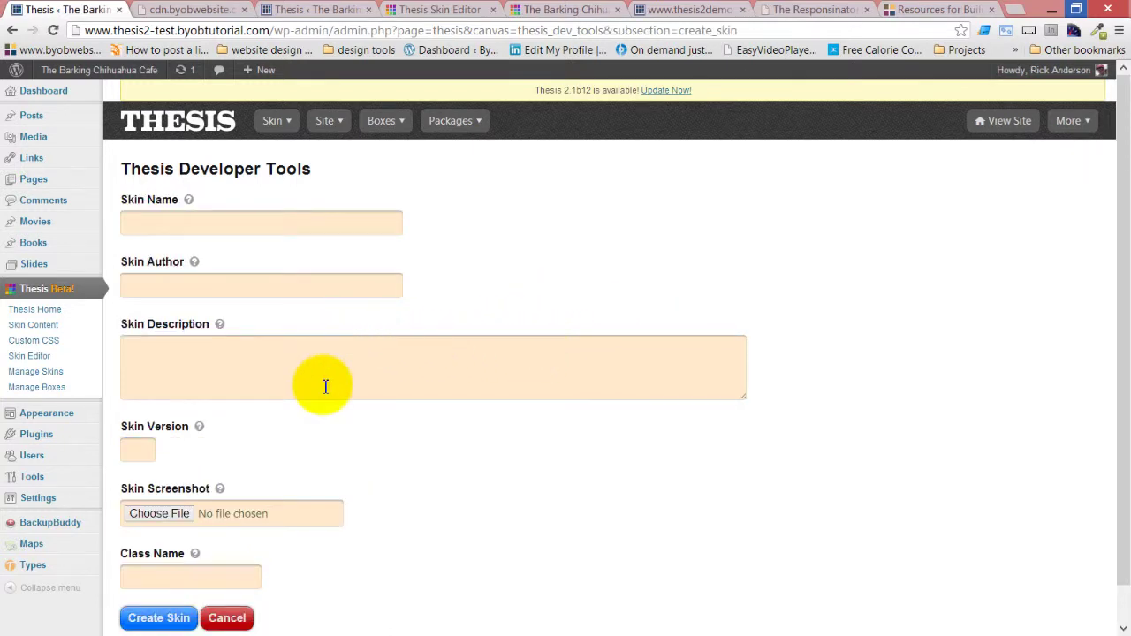
pyautogui.click(190, 231)
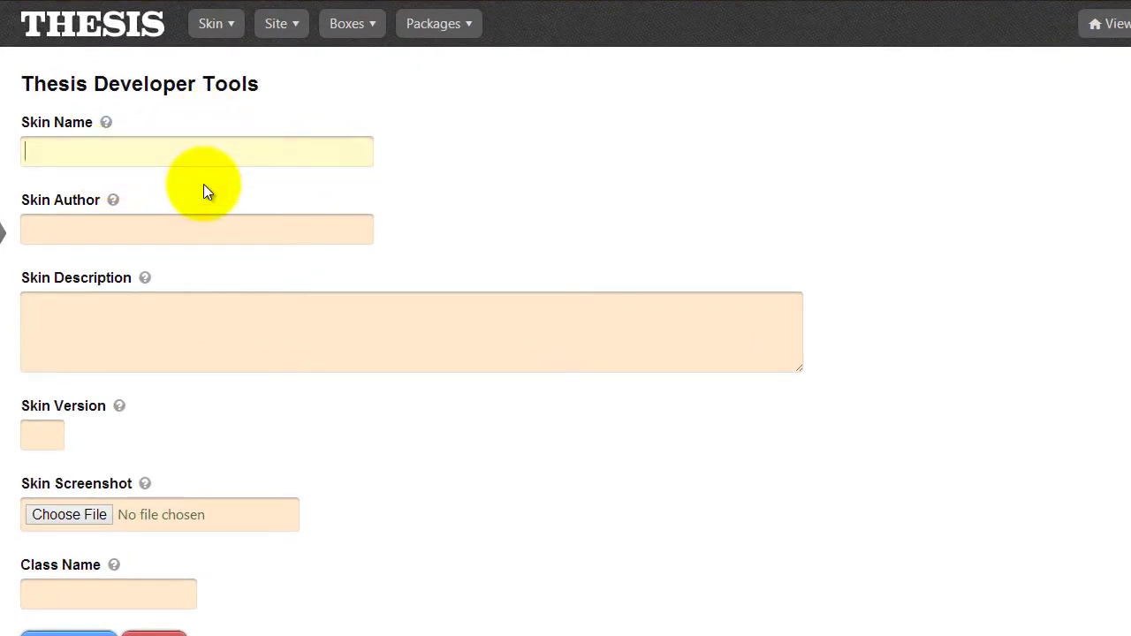
pyautogui.write("What's New In Thesis")
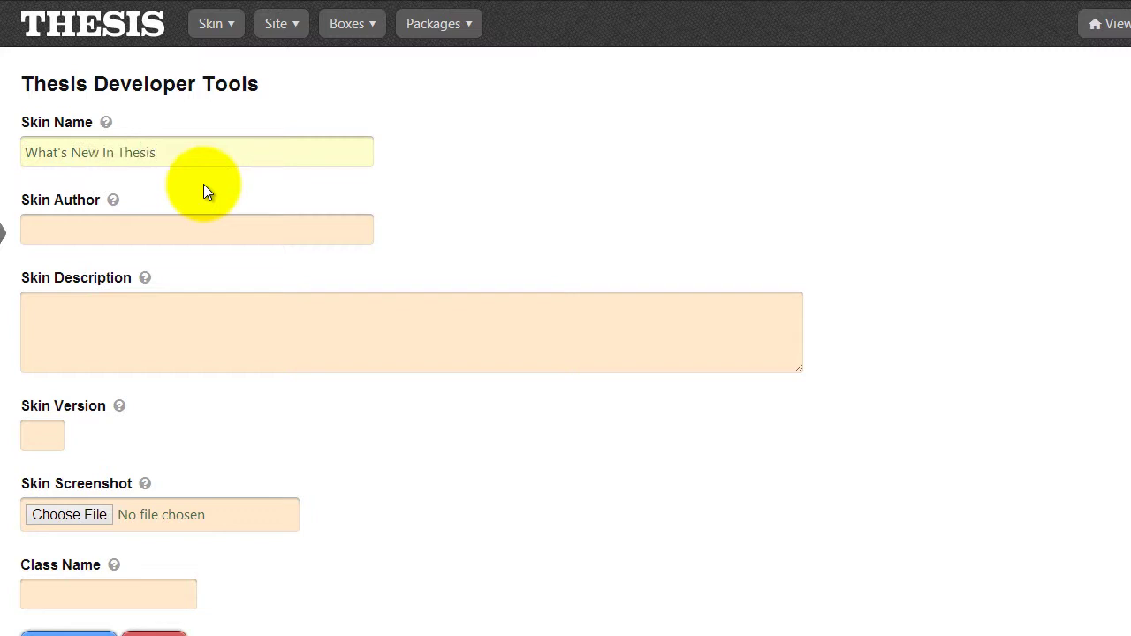
pyautogui.write(" 2.1 for Pro's")
pyautogui.click(150, 221)
pyautogui.write('R')
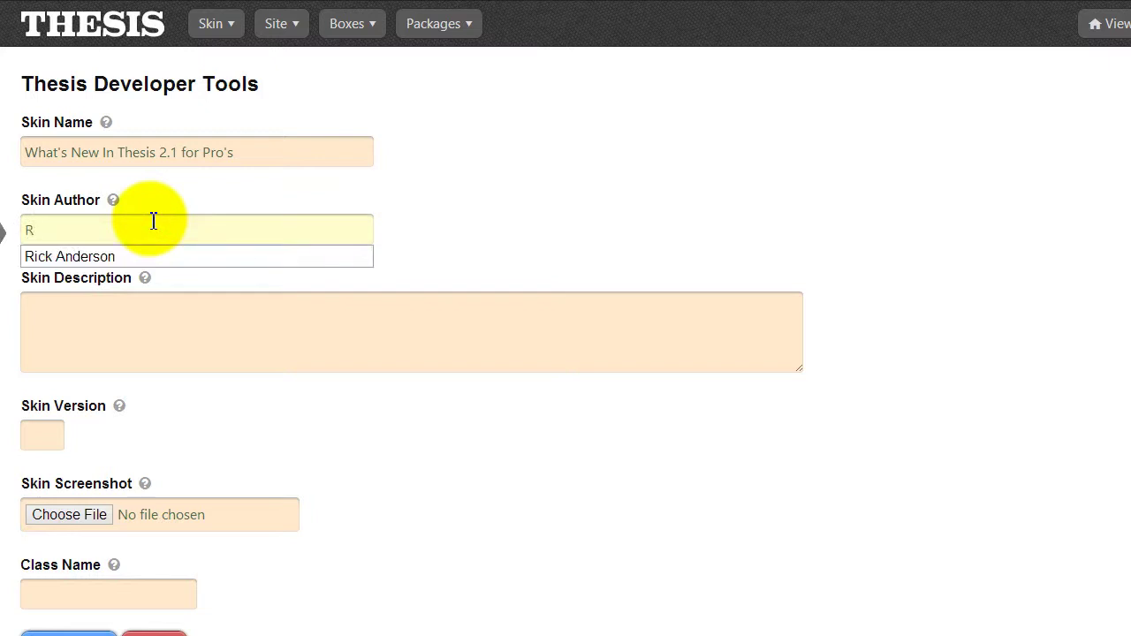
pyautogui.click(125, 258)
# Enter the description 'This is a test of the Dev Tools box ability to create a new skin' and version 1.0
pyautogui.click(120, 314)
pyautogui.write('This is a')
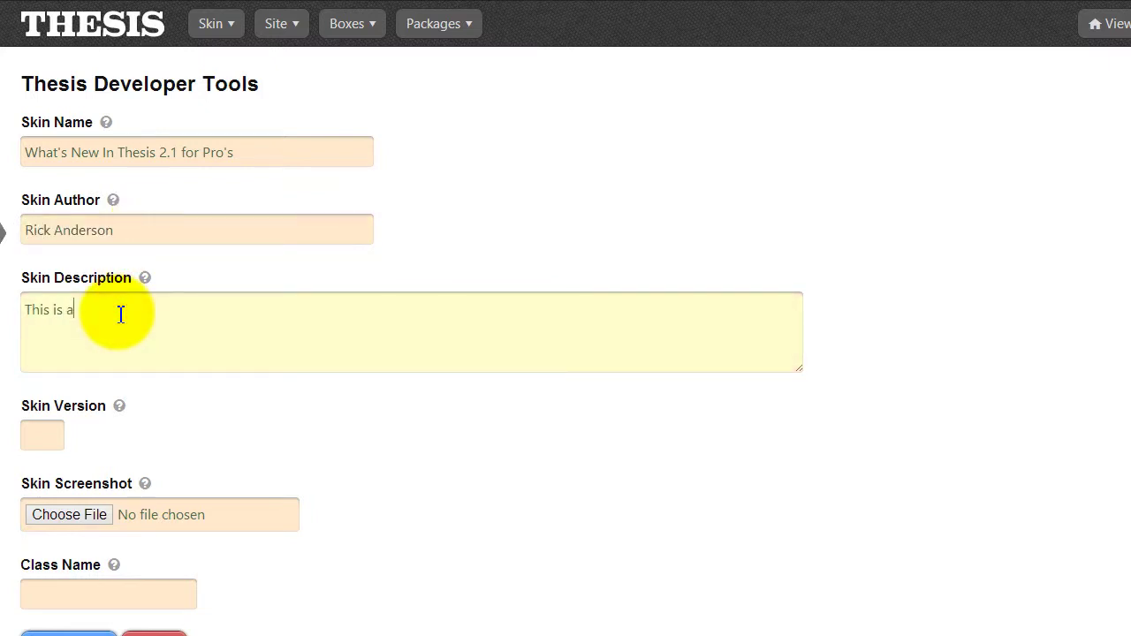
pyautogui.write(' test of the Dev Too;lls box ability to create a new skin')
pyautogui.click(41, 432)
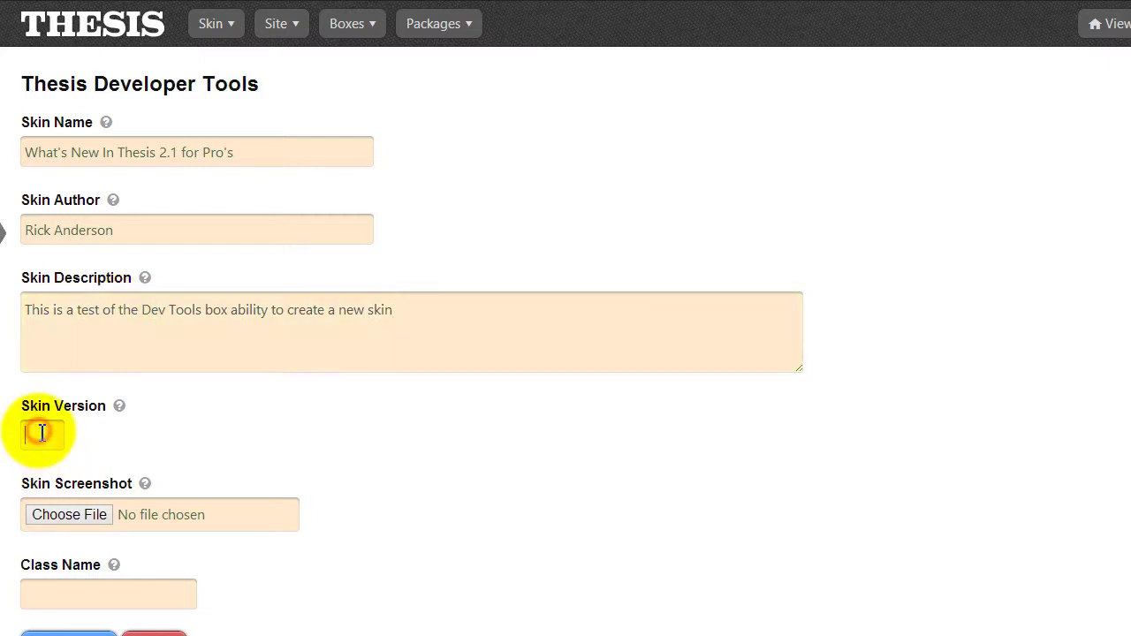
pyautogui.write('1.0')
pyautogui.click(560, 509)
pyautogui.scroll(-1, 415, 477)
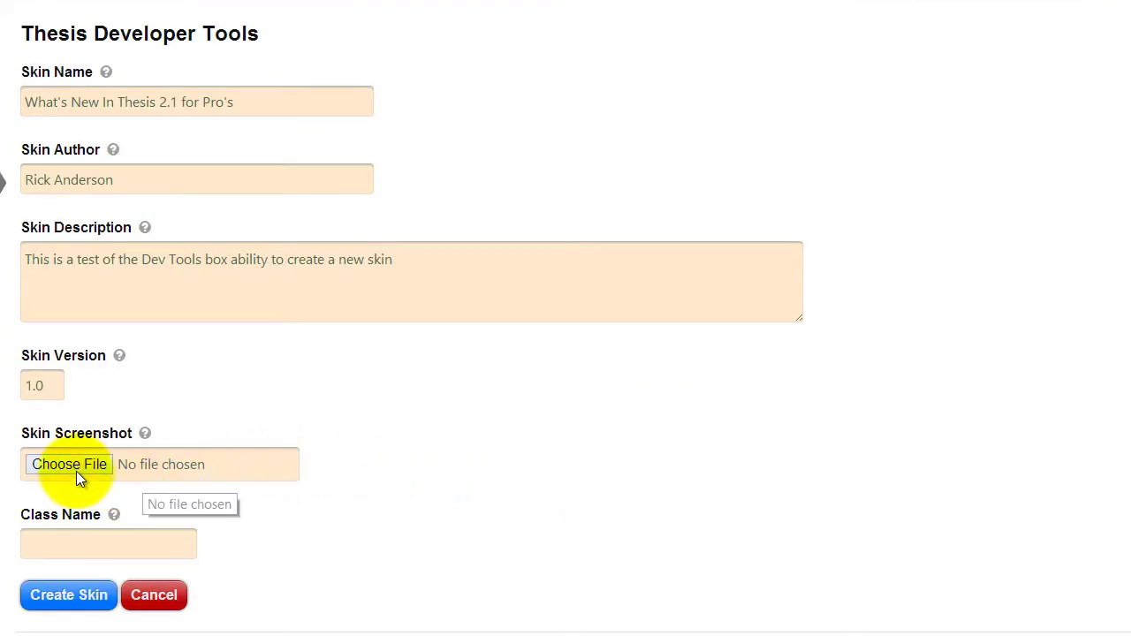
# Attach sample-screenshot.png from the tutorial graphics folder as the new skin's screenshot image
pyautogui.click(73, 466)
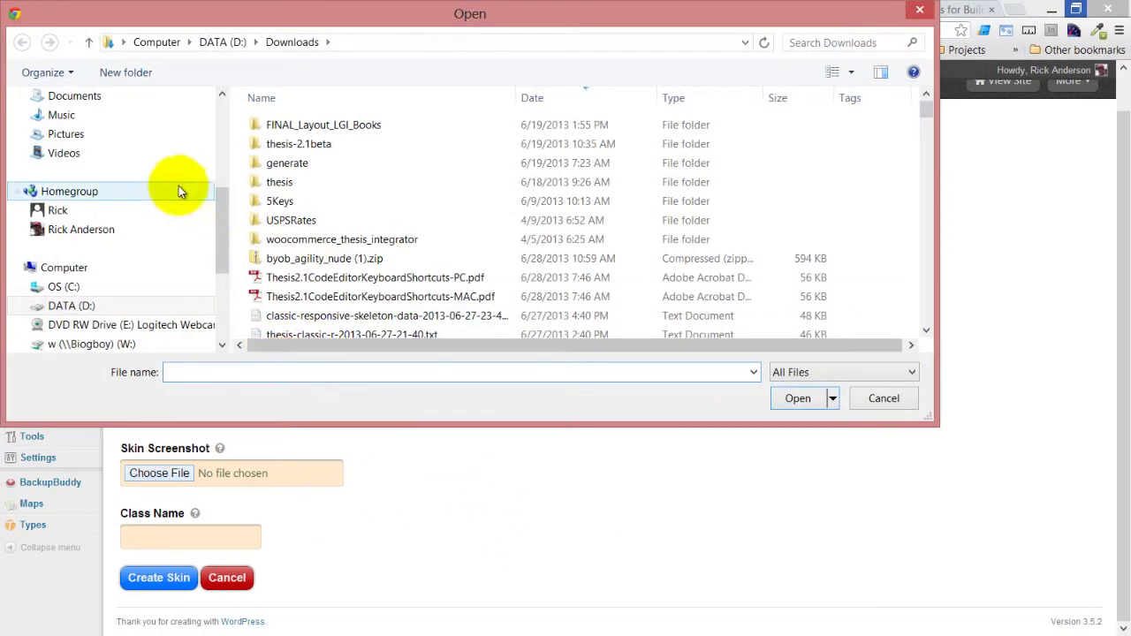
pyautogui.click(223, 205)
pyautogui.moveTo(223, 205); pyautogui.dragTo(210, 144)
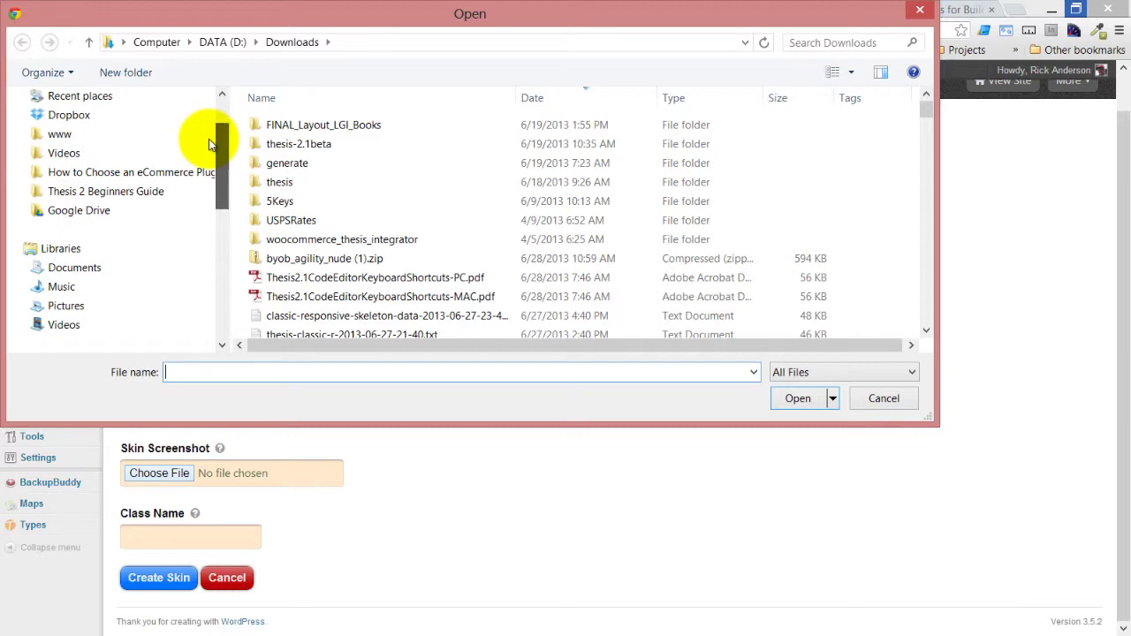
pyautogui.click(90, 192)
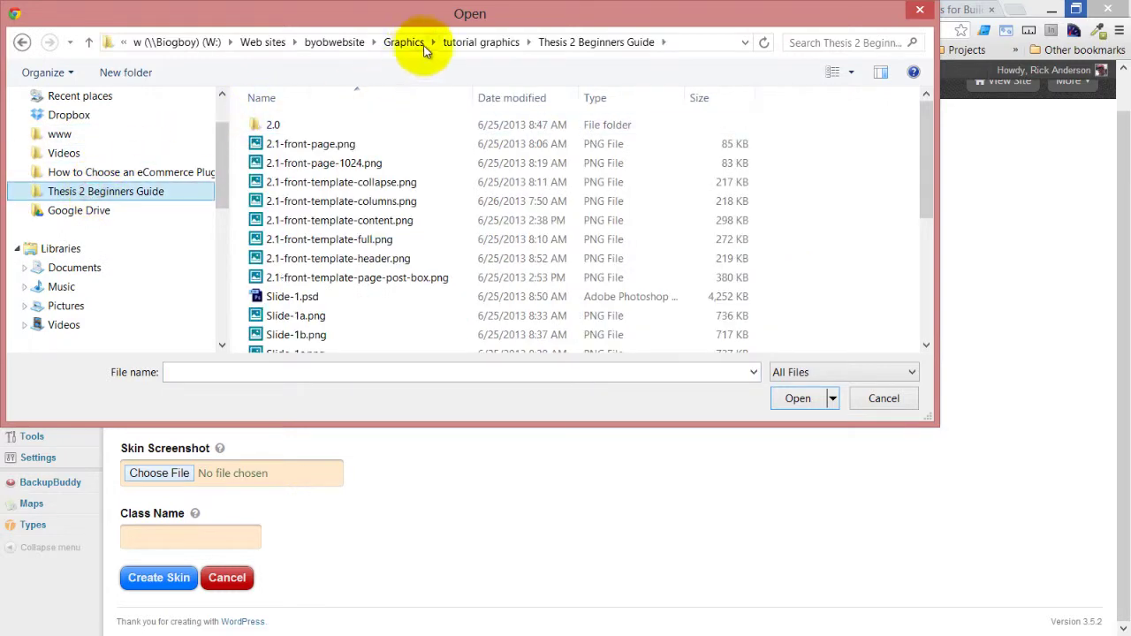
pyautogui.click(469, 43)
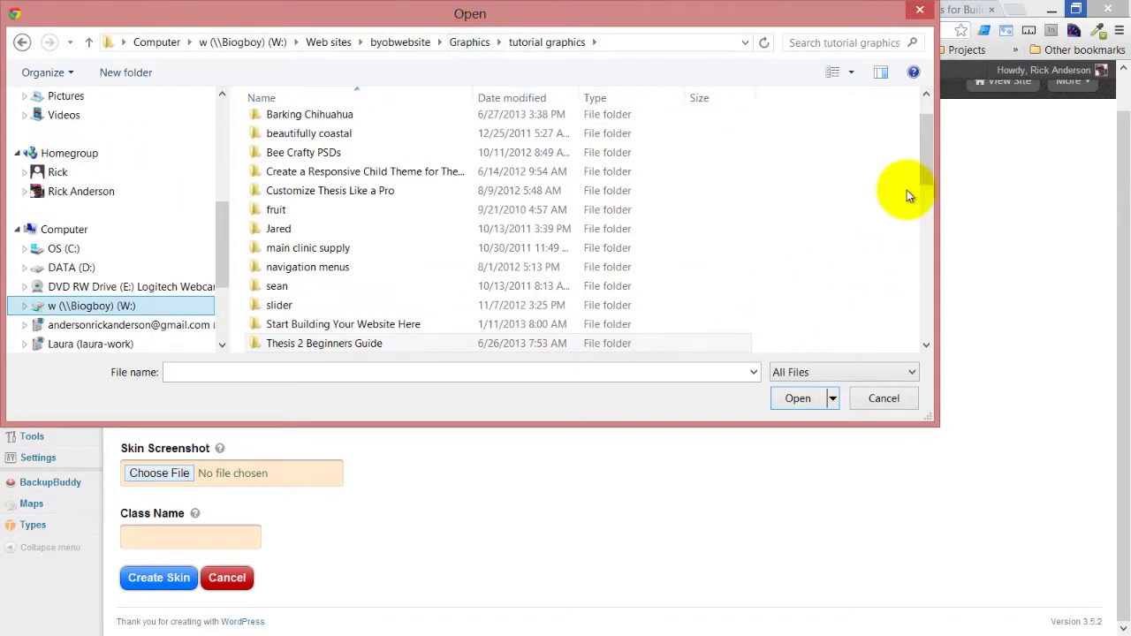
pyautogui.scroll(-4, 938, 202)
pyautogui.moveTo(937, 202); pyautogui.dragTo(941, 288)
pyautogui.click(316, 300)
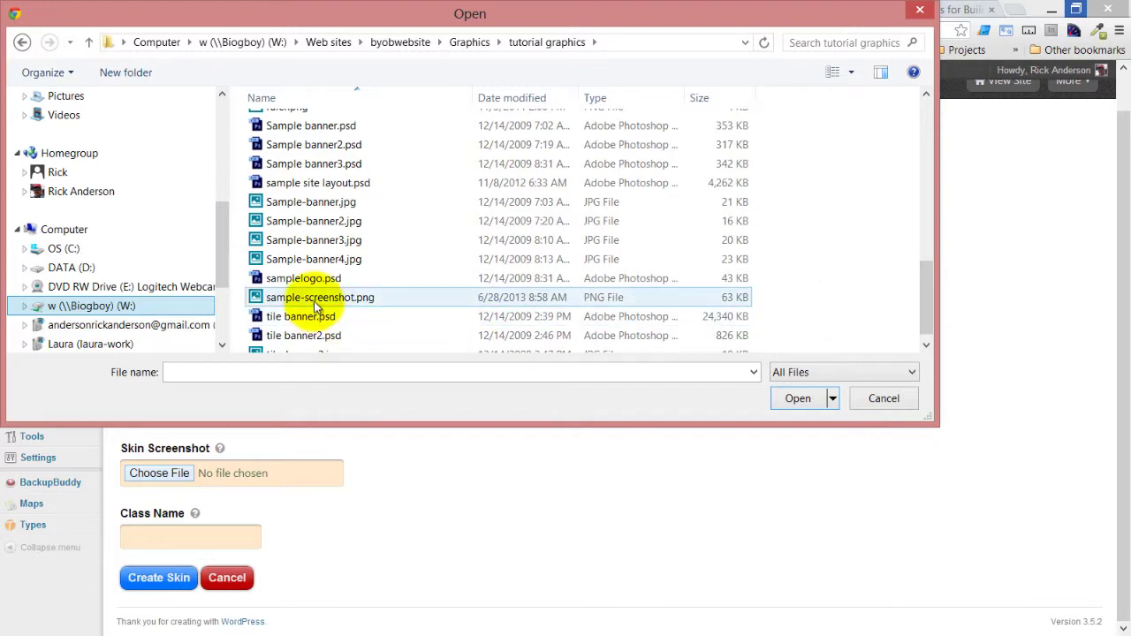
pyautogui.click(801, 399)
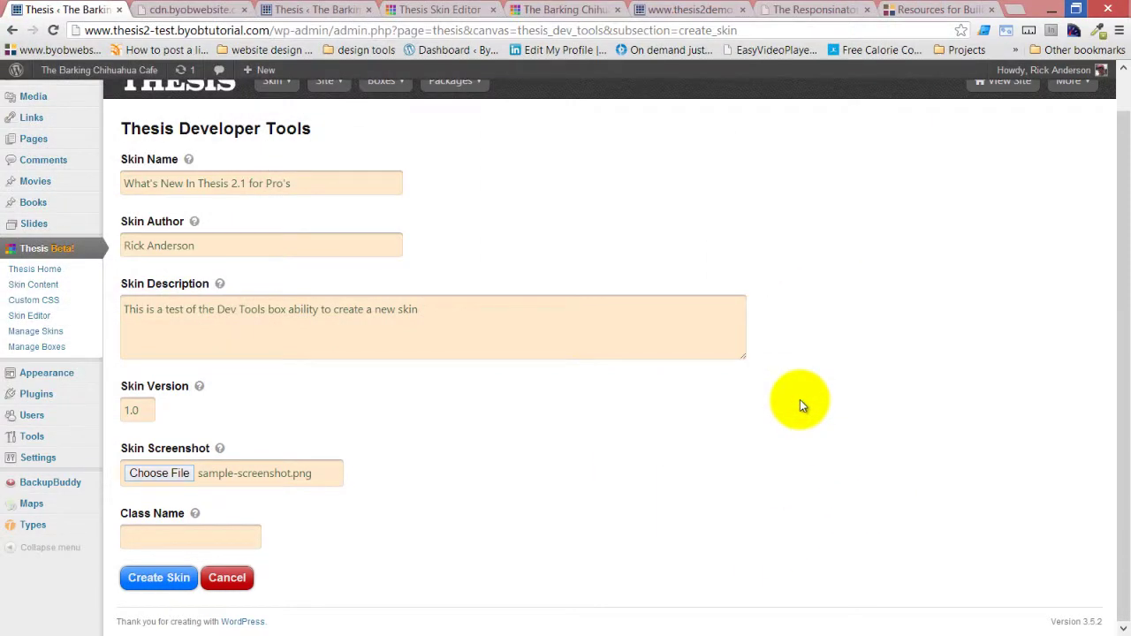
# Enter rick_seminar_skin as the class name by editing the suggested rick_test_skin
pyautogui.click(219, 536)
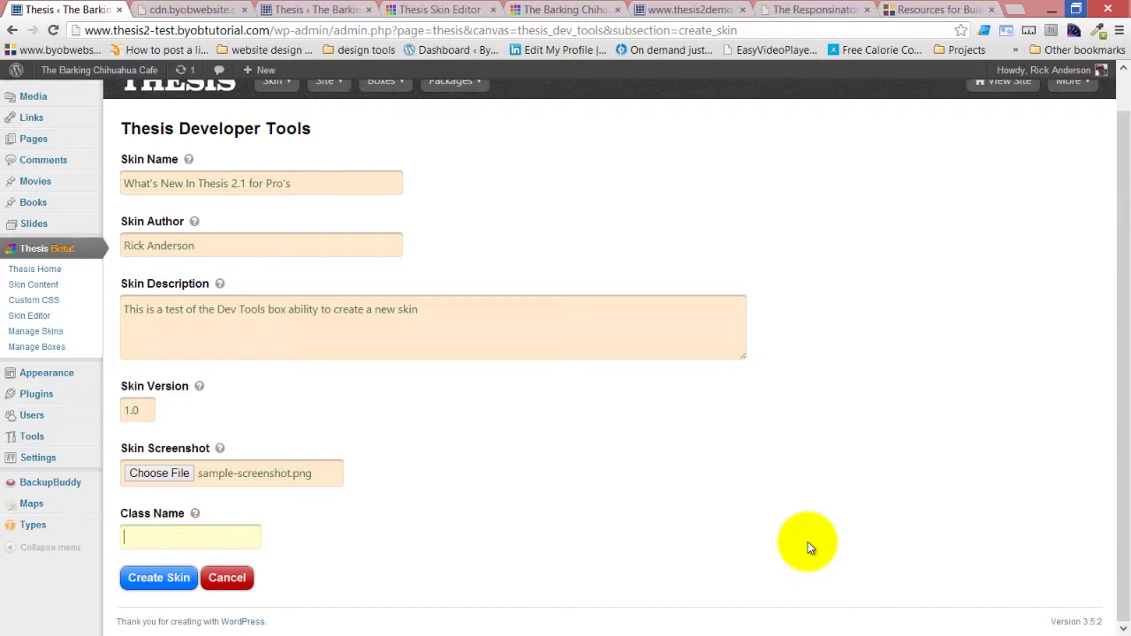
pyautogui.write('rick')
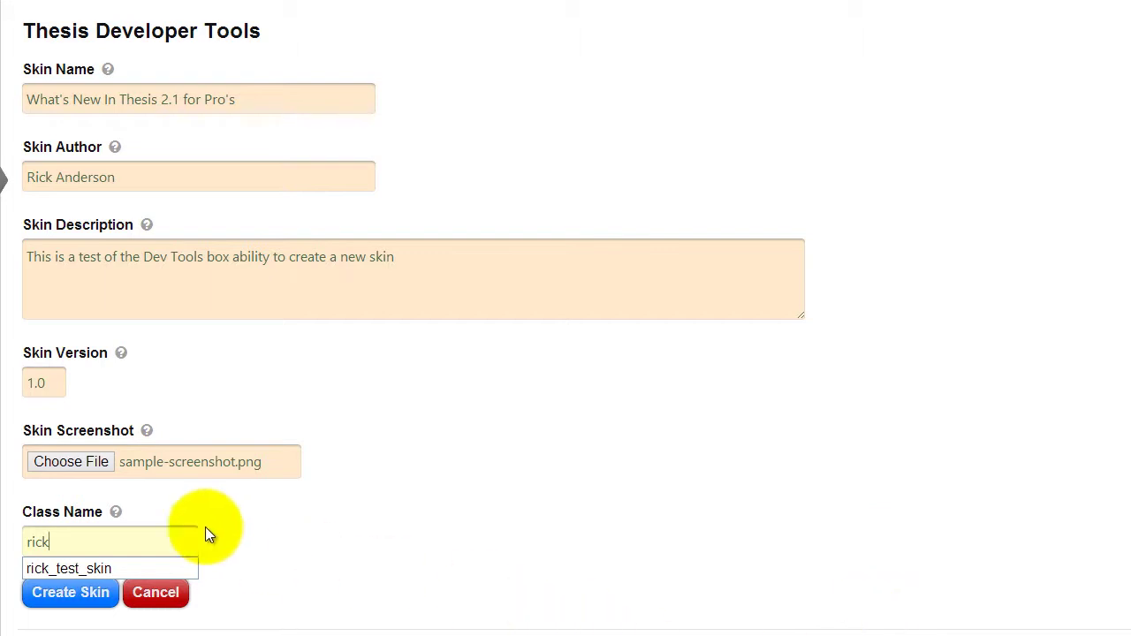
pyautogui.click(140, 568)
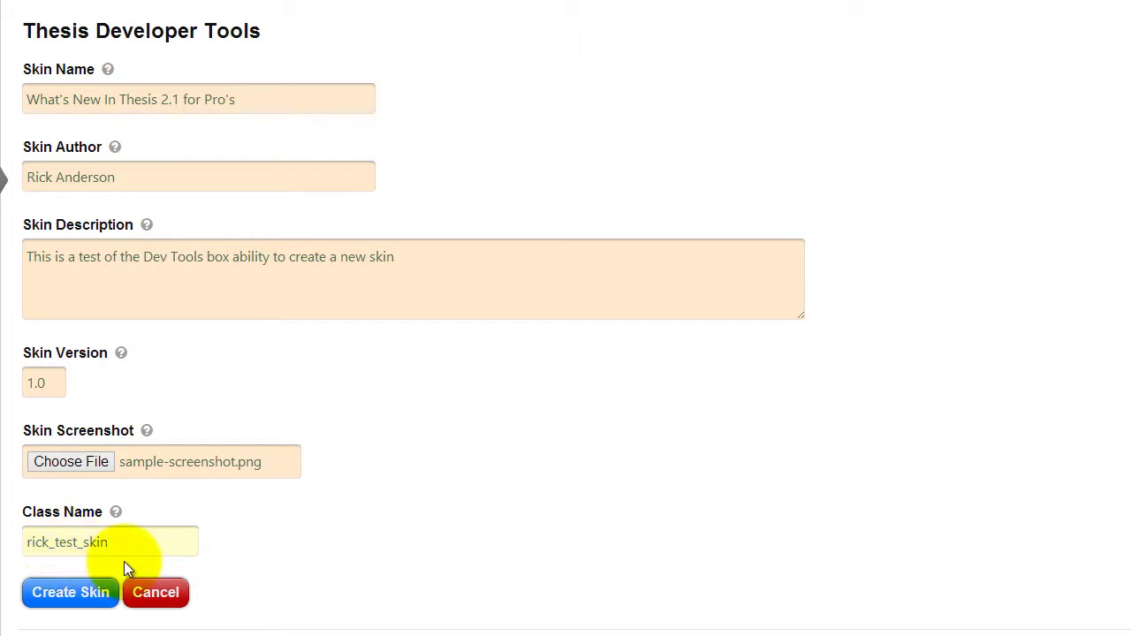
pyautogui.press('BackSpace')
pyautogui.press('BackSpace')
pyautogui.press('BackSpace')
pyautogui.press('BackSpace')
pyautogui.press('BackSpace')
pyautogui.press('BackSpace')
pyautogui.press('BackSpace')
pyautogui.press('BackSpace')
pyautogui.press('BackSpace')
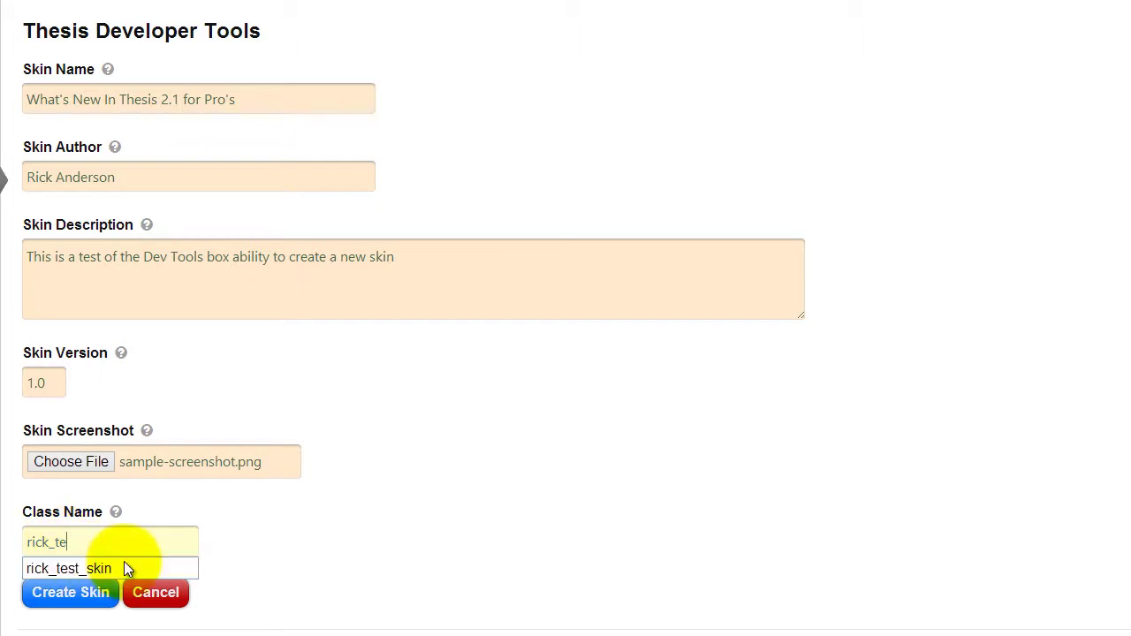
pyautogui.write('seminar_skin')
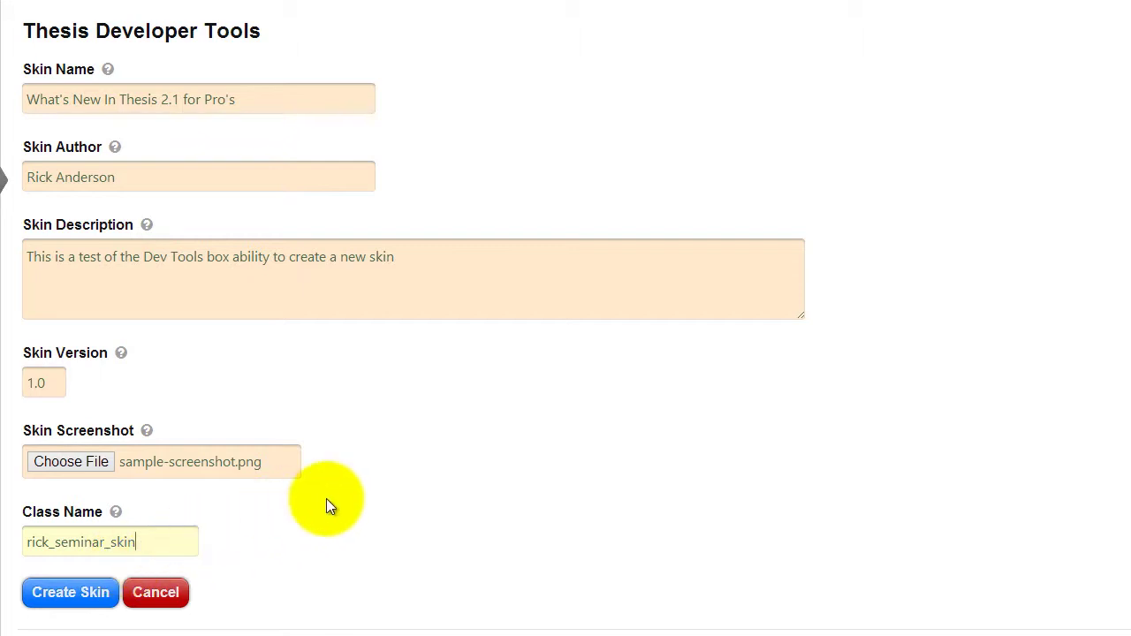
pyautogui.click(326, 500)
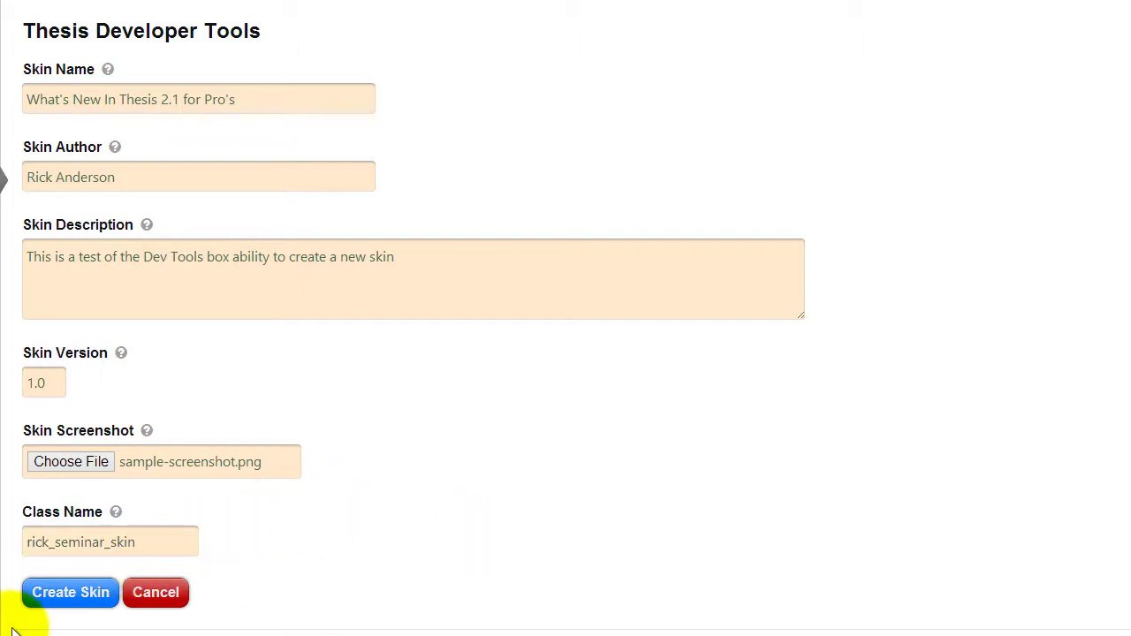
# Create the skin, then activate What's New In Thesis 2.1 for Pro's under Manage Skins
pyautogui.click(83, 590)
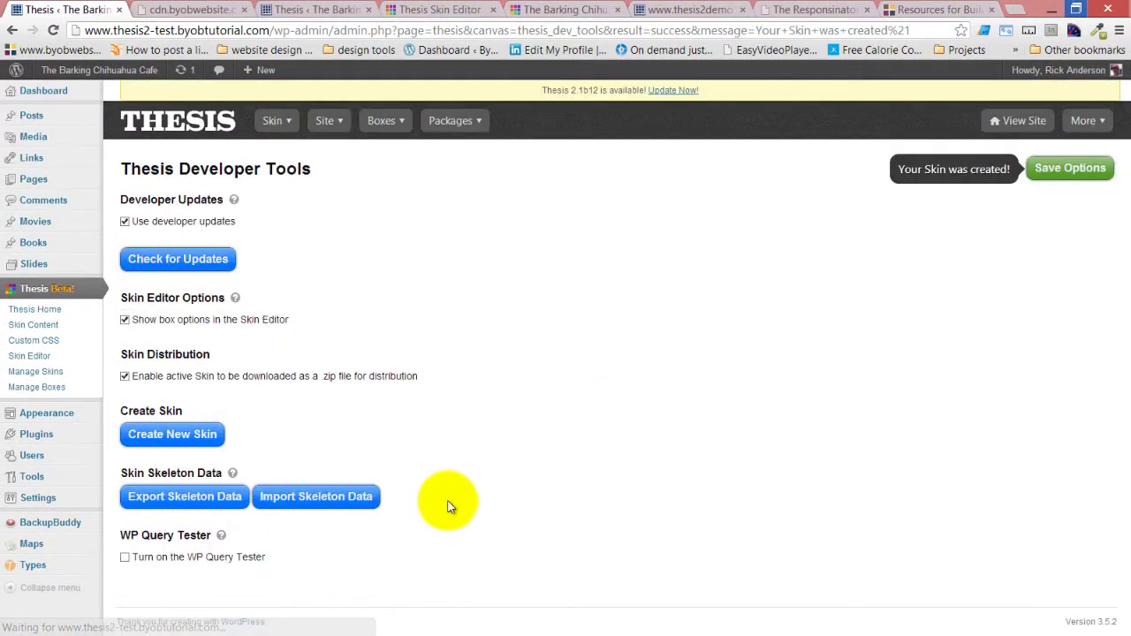
pyautogui.moveTo(274, 116)
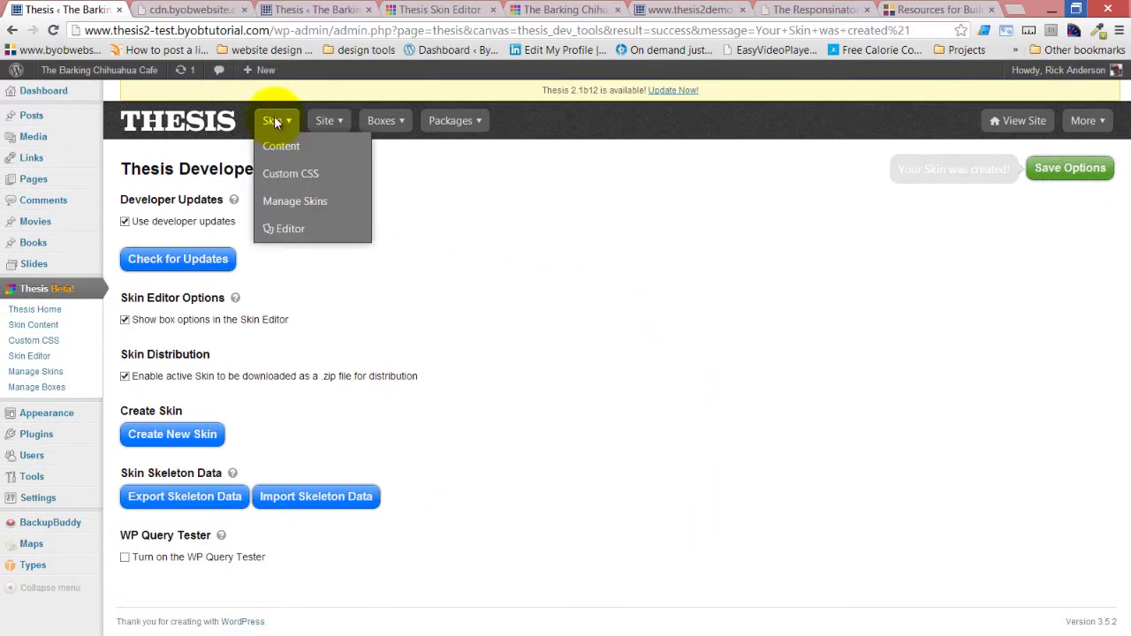
pyautogui.click(285, 203)
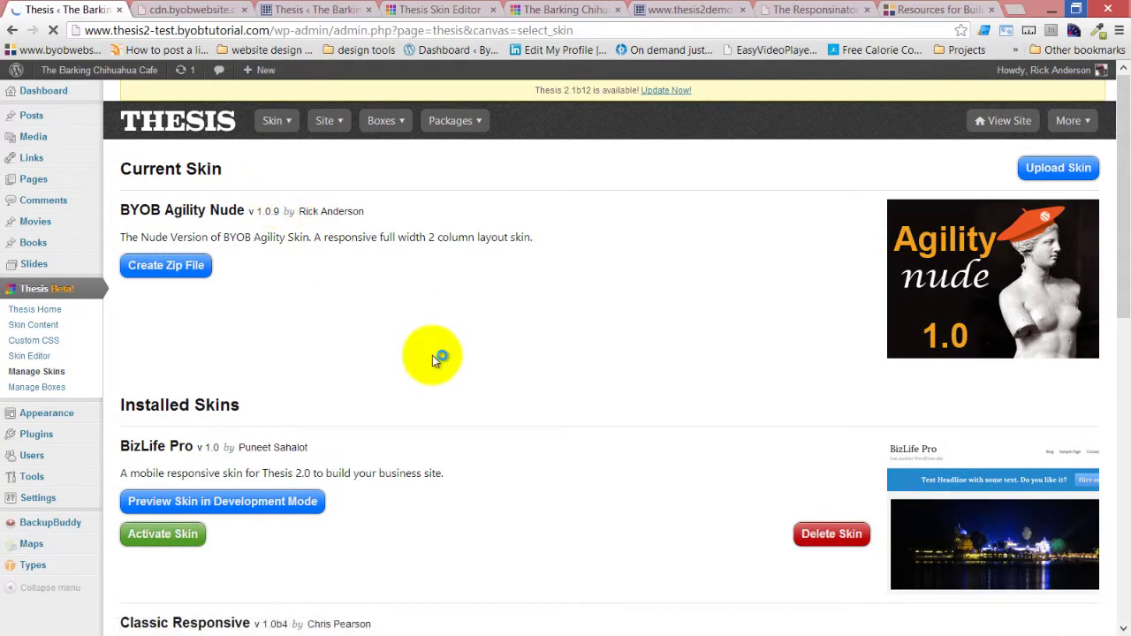
pyautogui.scroll(-6, 433, 358)
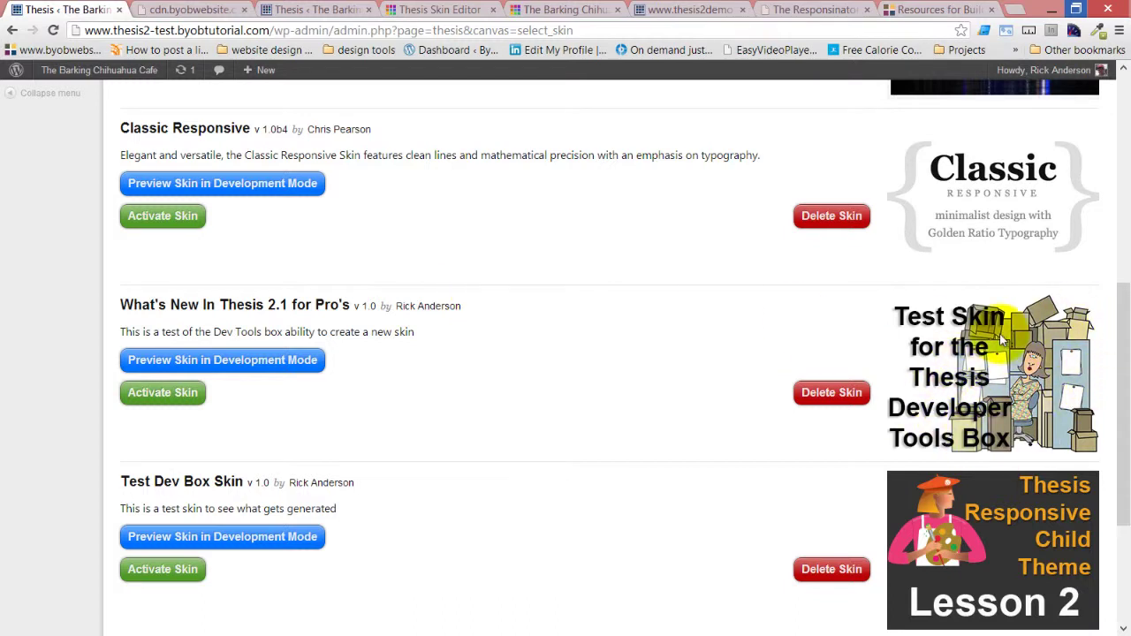
pyautogui.click(181, 390)
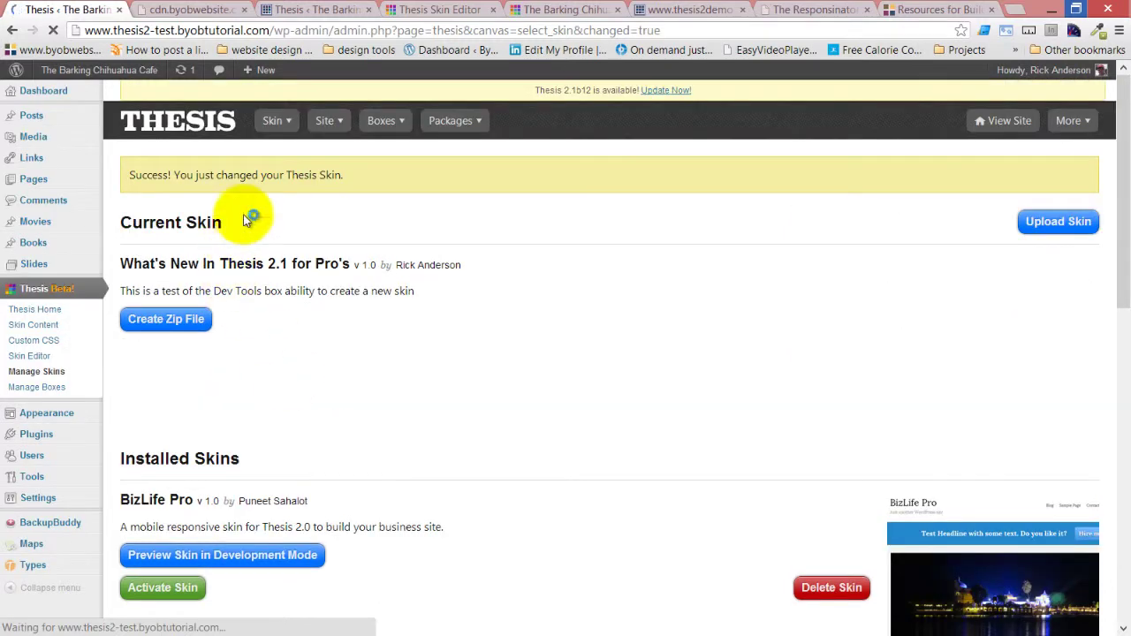
# Open the active skin in the Skin Editor, view its template list, then switch to FileZilla
pyautogui.moveTo(280, 125)
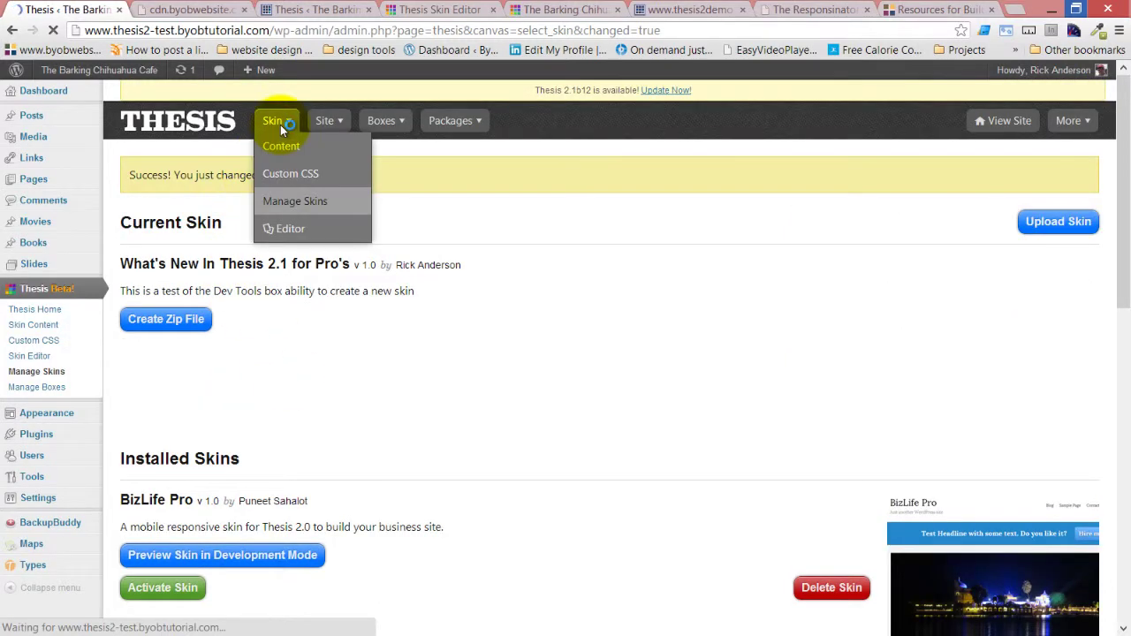
pyautogui.click(292, 232)
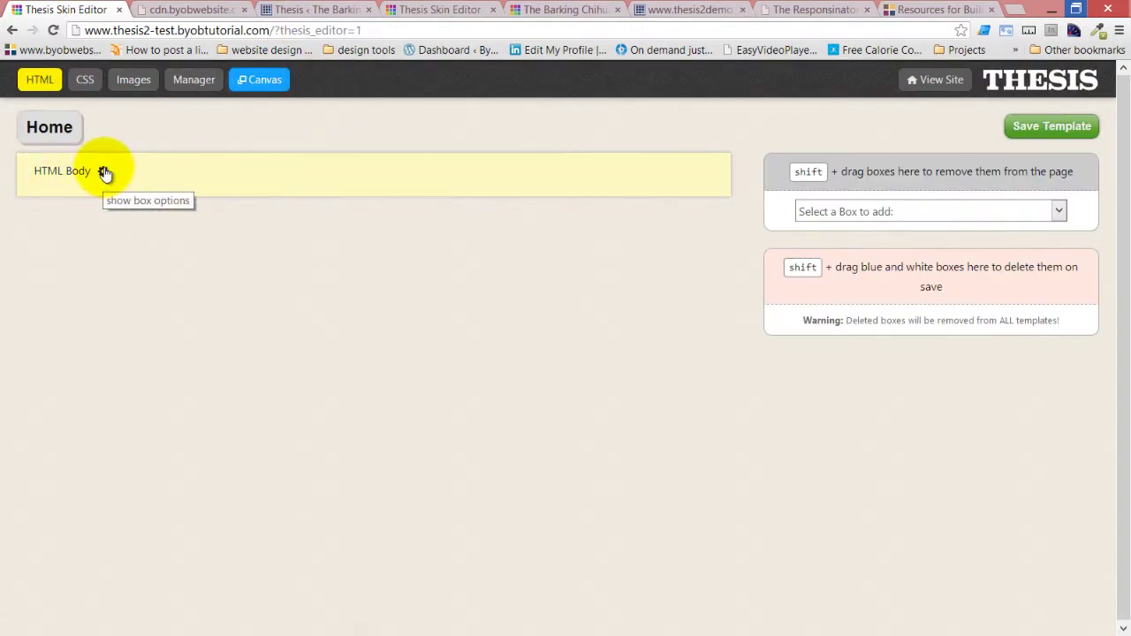
pyautogui.click(54, 128)
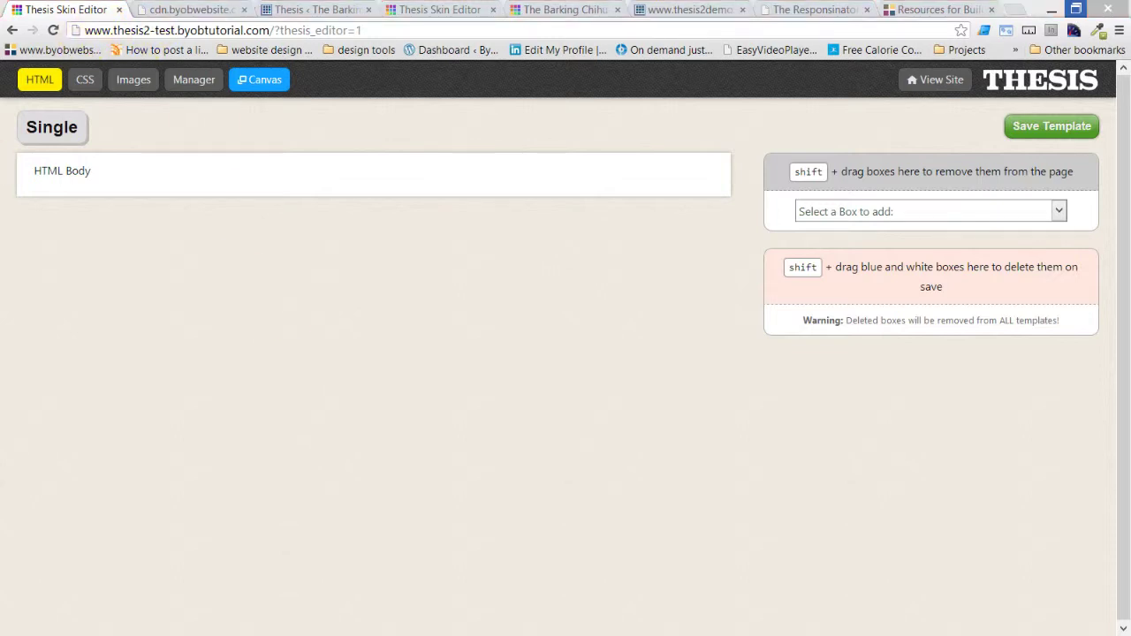
pyautogui.hotkey('alt', 'Tab')
# Reposition FileZilla, expand the remote thesis/skins folder and refresh the listing
pyautogui.moveTo(552, 81); pyautogui.dragTo(477, 51)
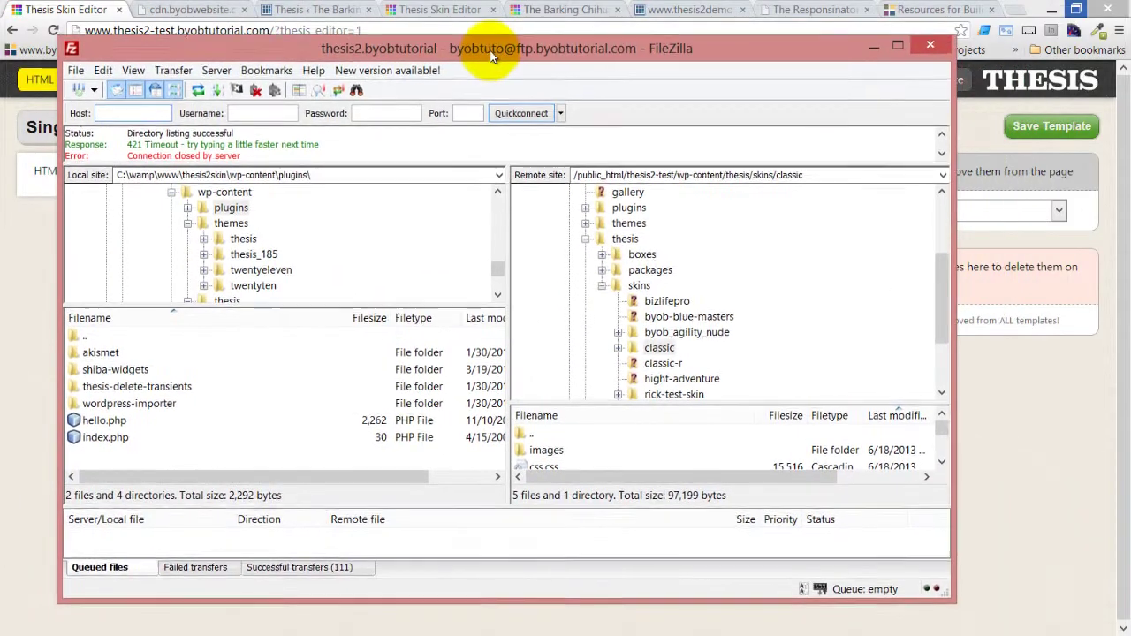
pyautogui.click(615, 241)
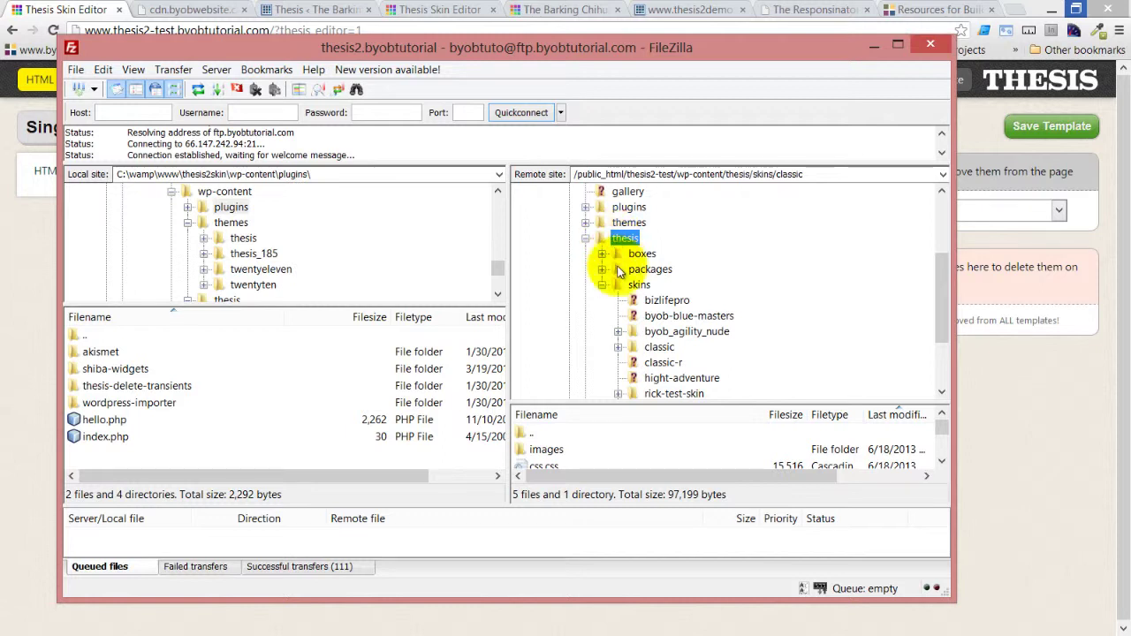
pyautogui.click(637, 287)
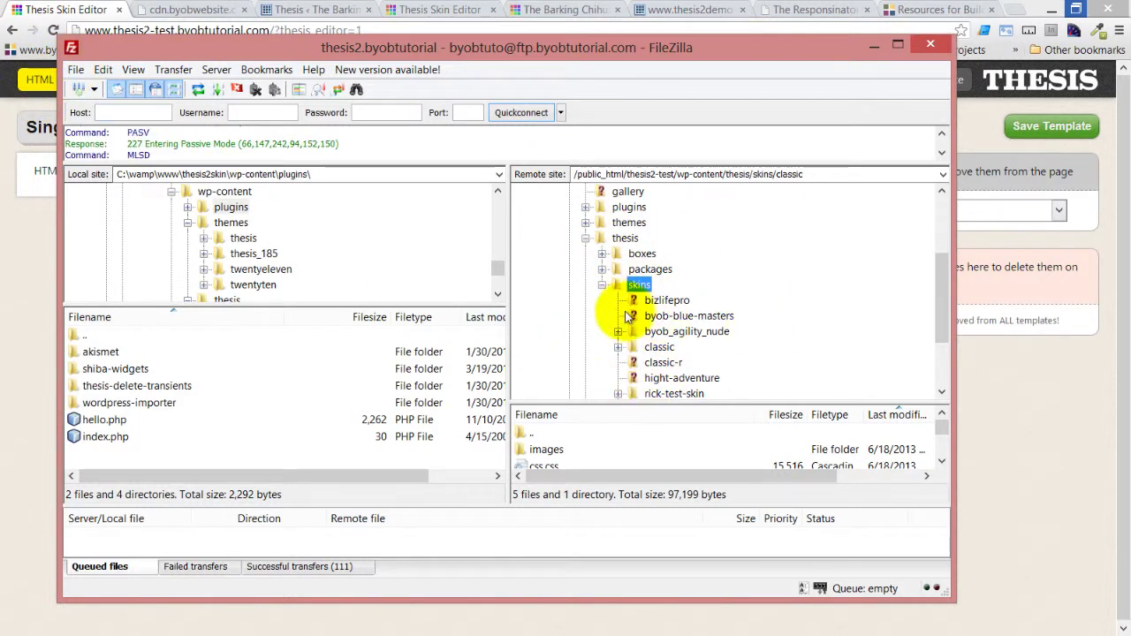
pyautogui.click(602, 285)
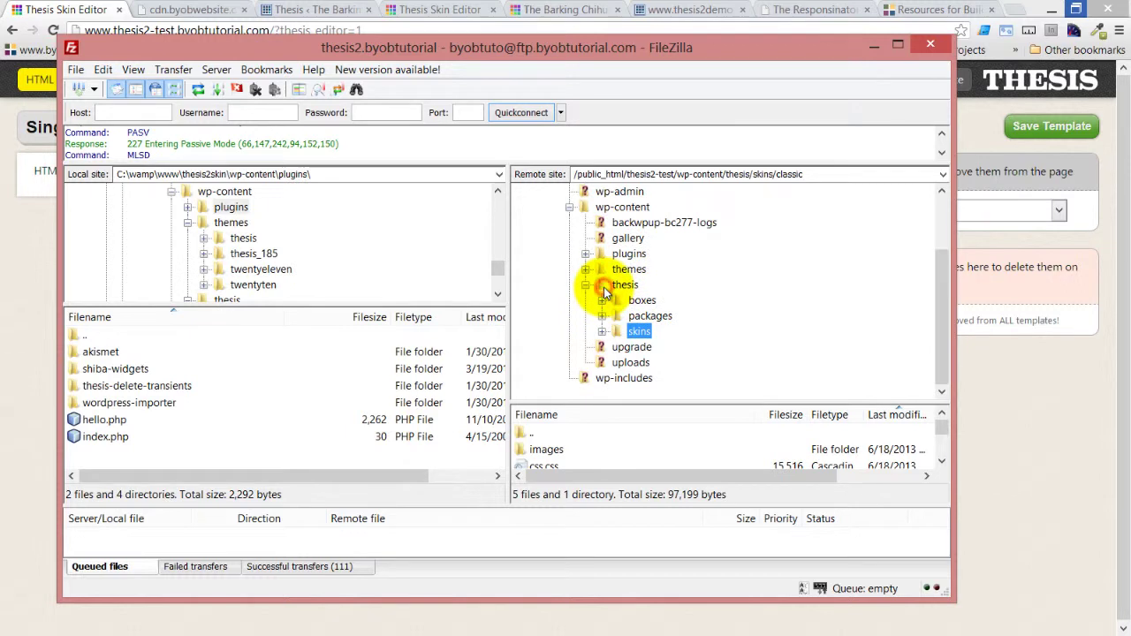
pyautogui.click(602, 331)
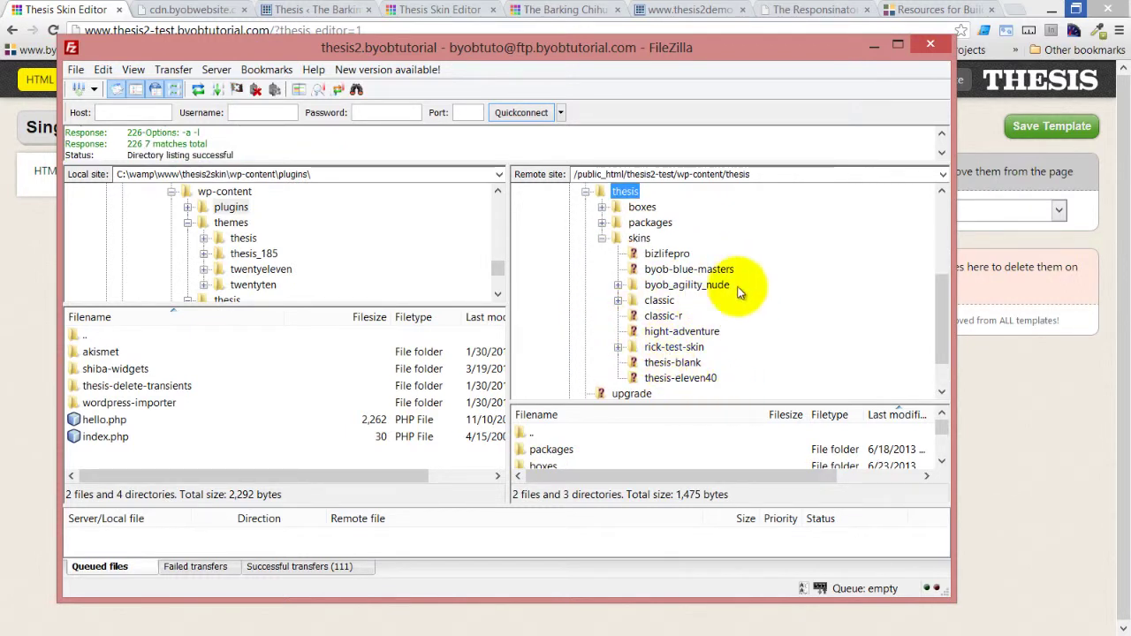
pyautogui.click(197, 89)
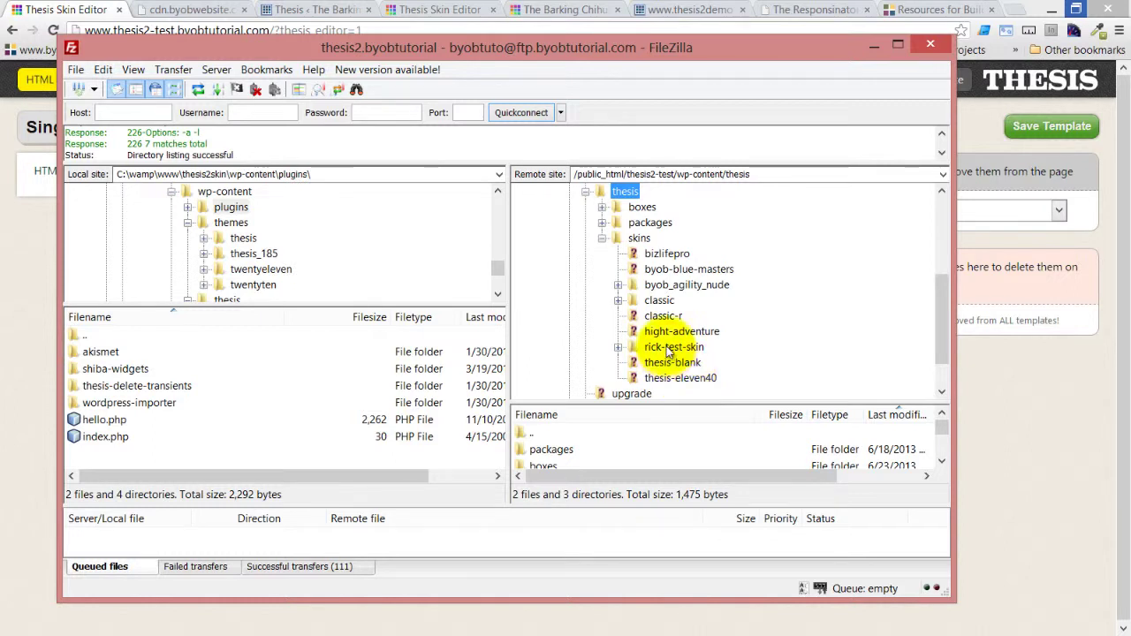
# Refresh skins, open rick-seminar-skin, enlarge the file list and select skin.php
pyautogui.click(638, 239)
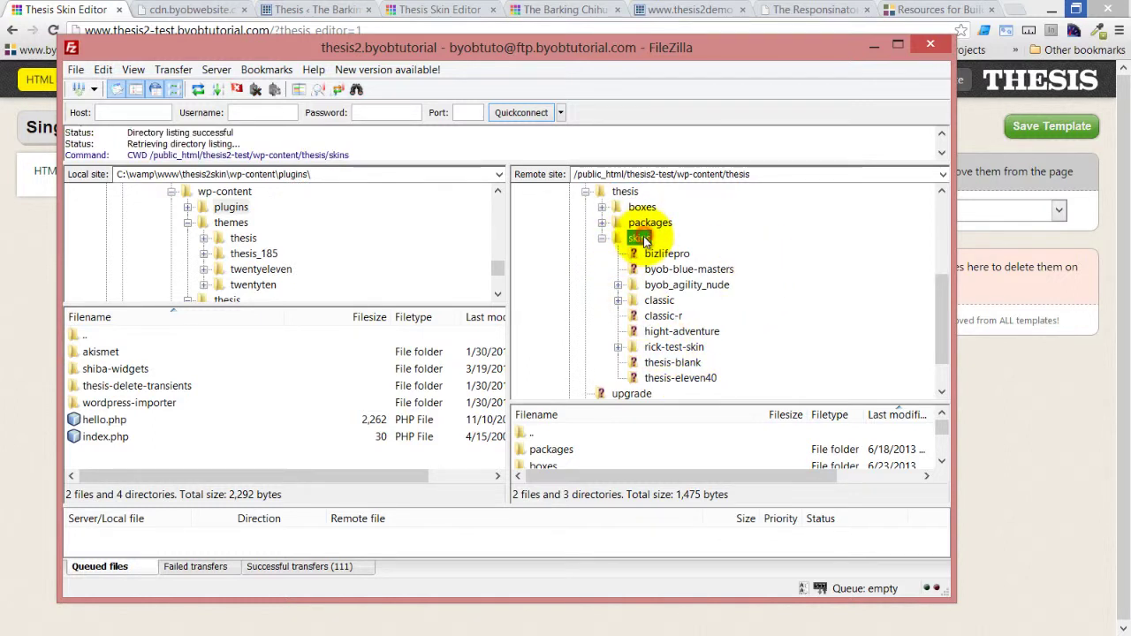
pyautogui.moveTo(516, 55)
pyautogui.mouseDown()
pyautogui.moveTo(532, 118)
pyautogui.moveTo(542, 322)
pyautogui.moveTo(537, 488)
pyautogui.moveTo(499, 47)
pyautogui.moveTo(508, 57)
pyautogui.mouseUp()
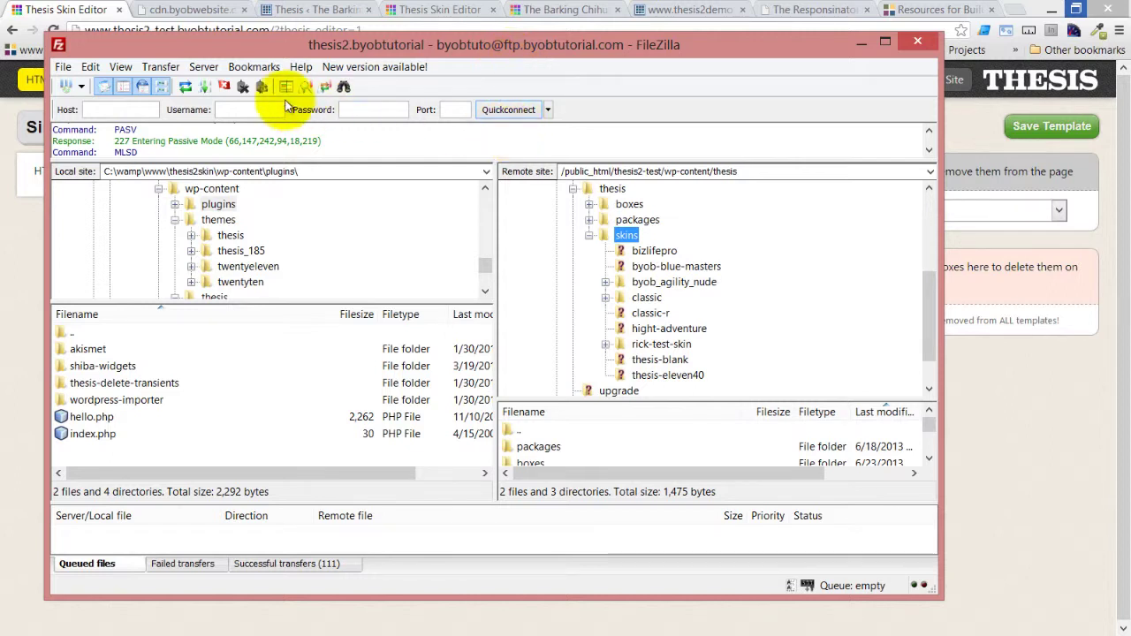
pyautogui.click(184, 87)
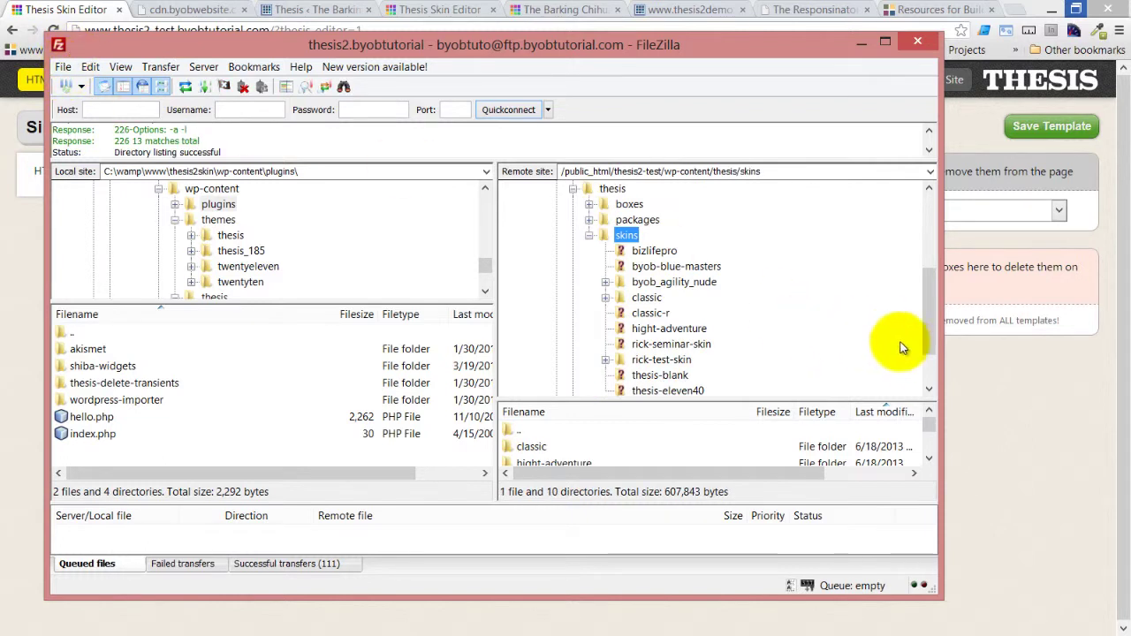
pyautogui.click(628, 347)
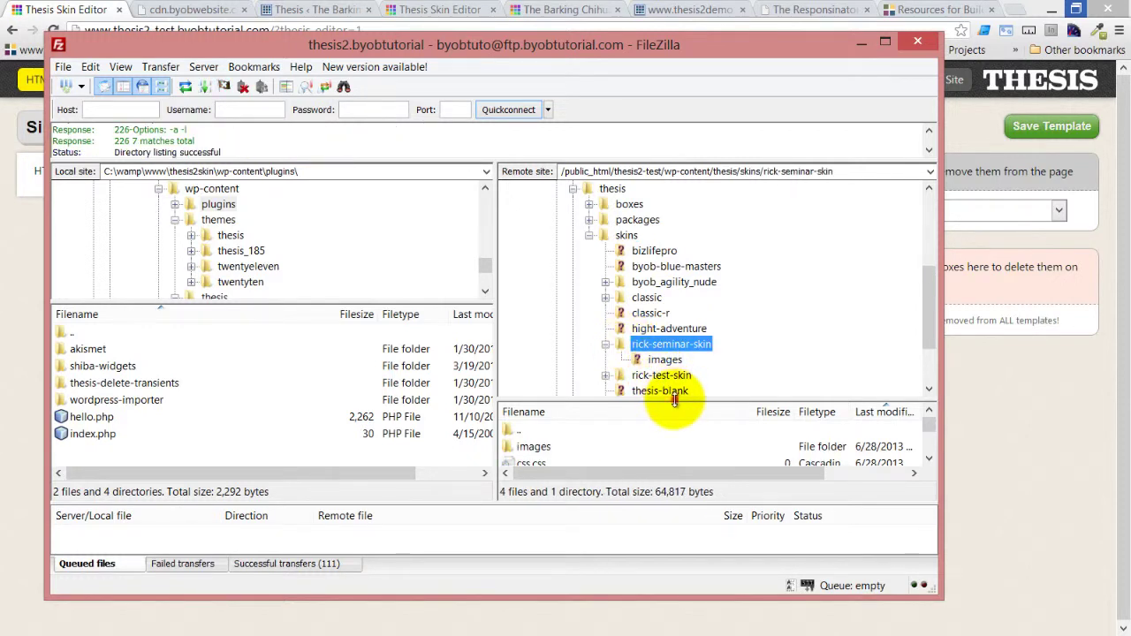
pyautogui.moveTo(673, 398); pyautogui.dragTo(650, 263)
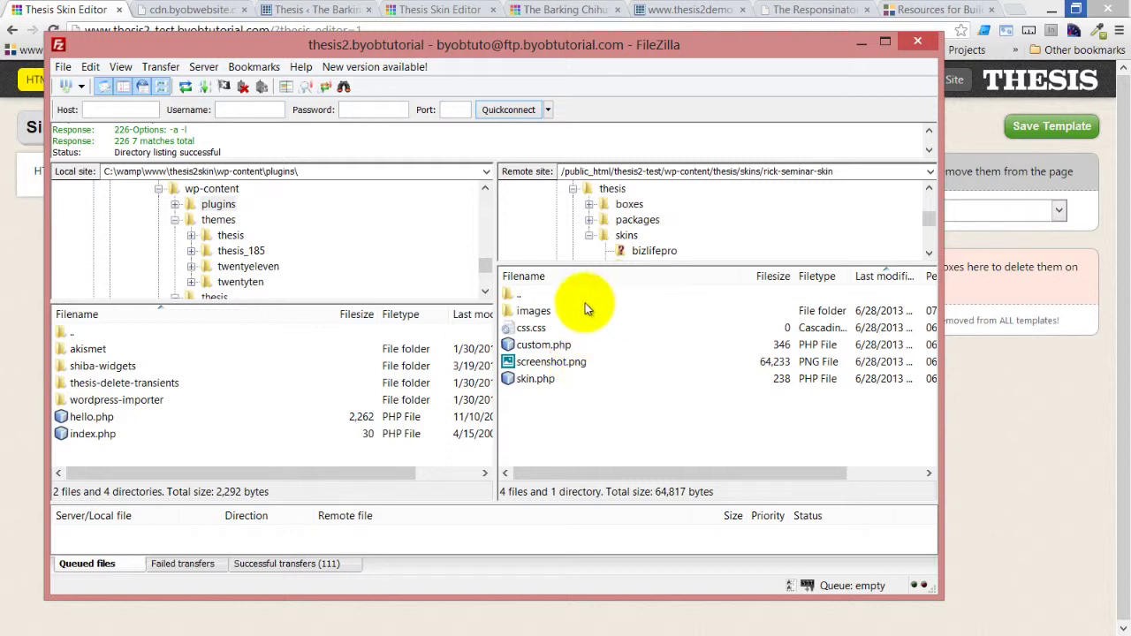
pyautogui.click(548, 384)
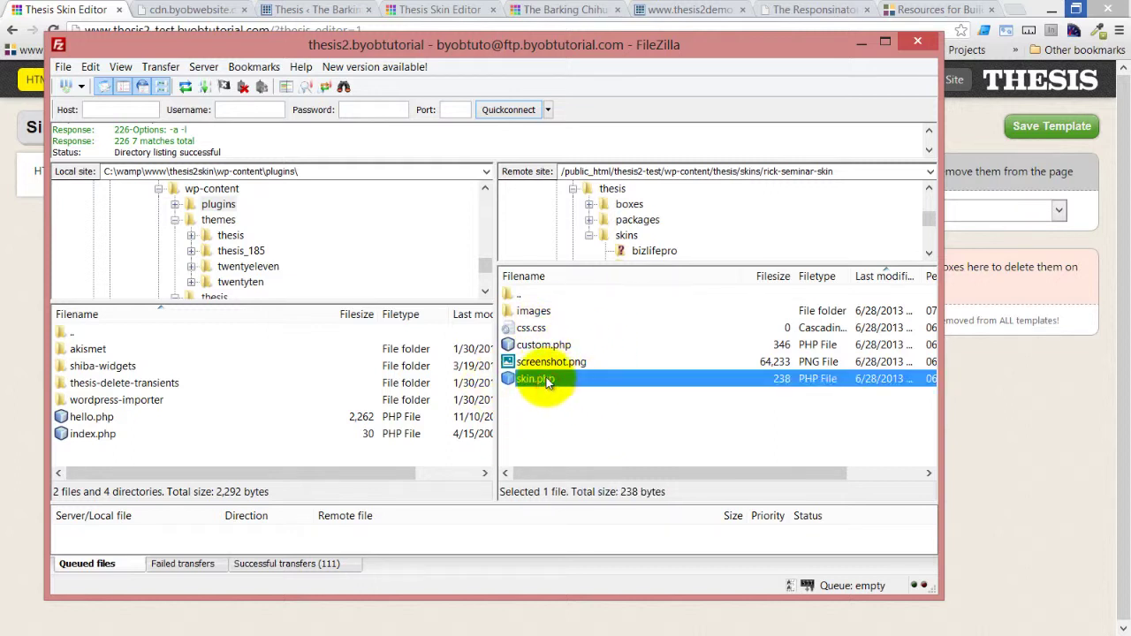
# Open skin.php in Notepad via View/Edit, review its header, then close it
pyautogui.rightClick(547, 381)
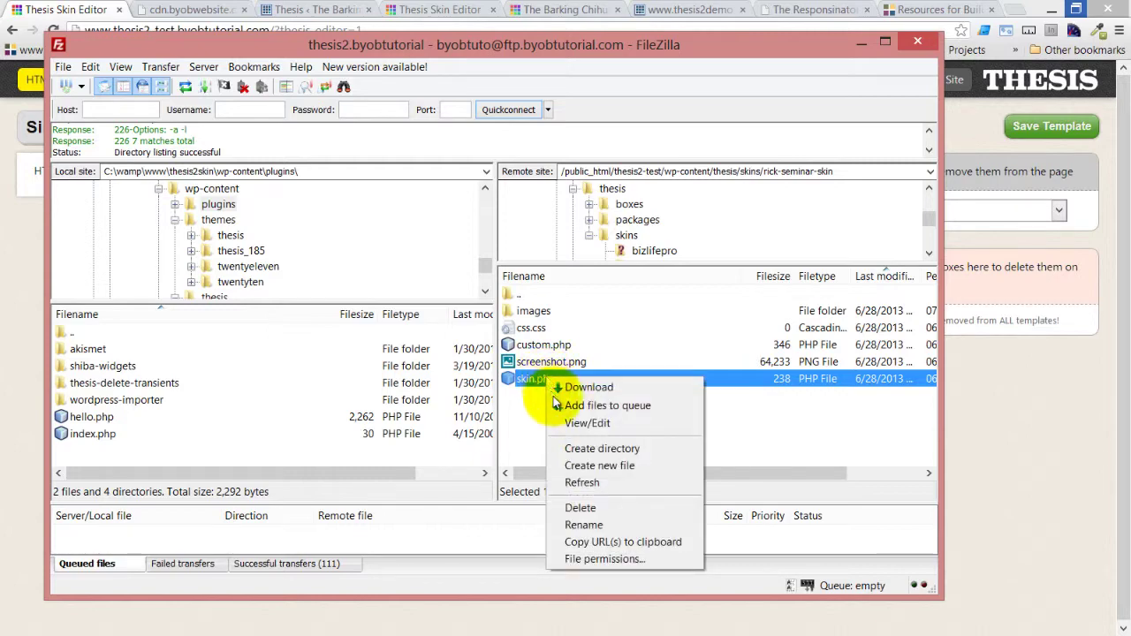
pyautogui.click(572, 423)
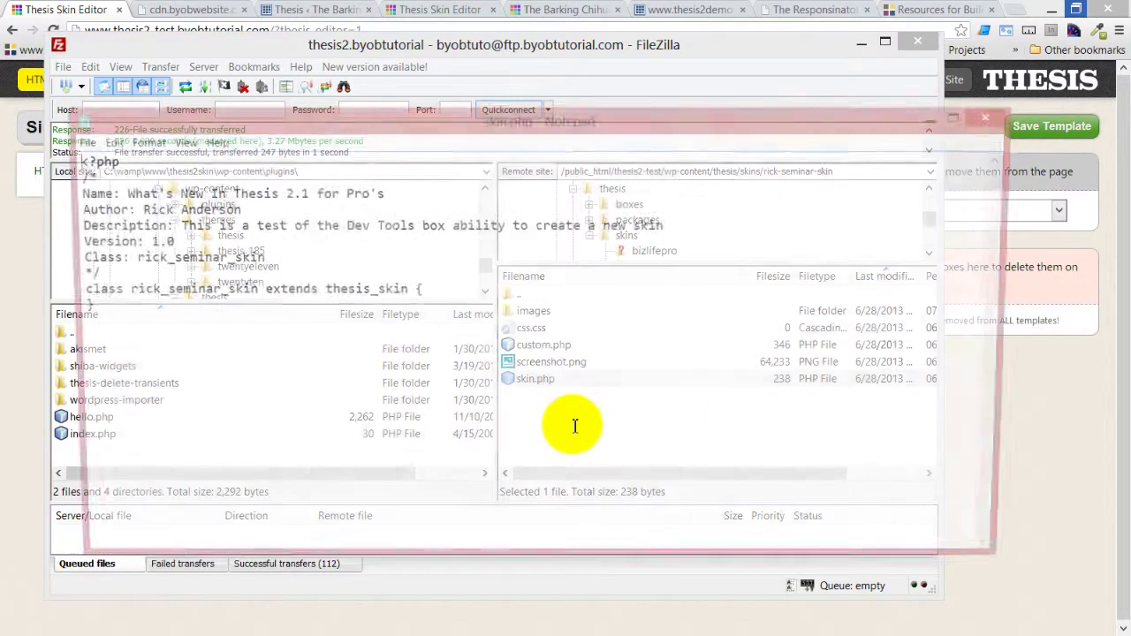
pyautogui.click(670, 429)
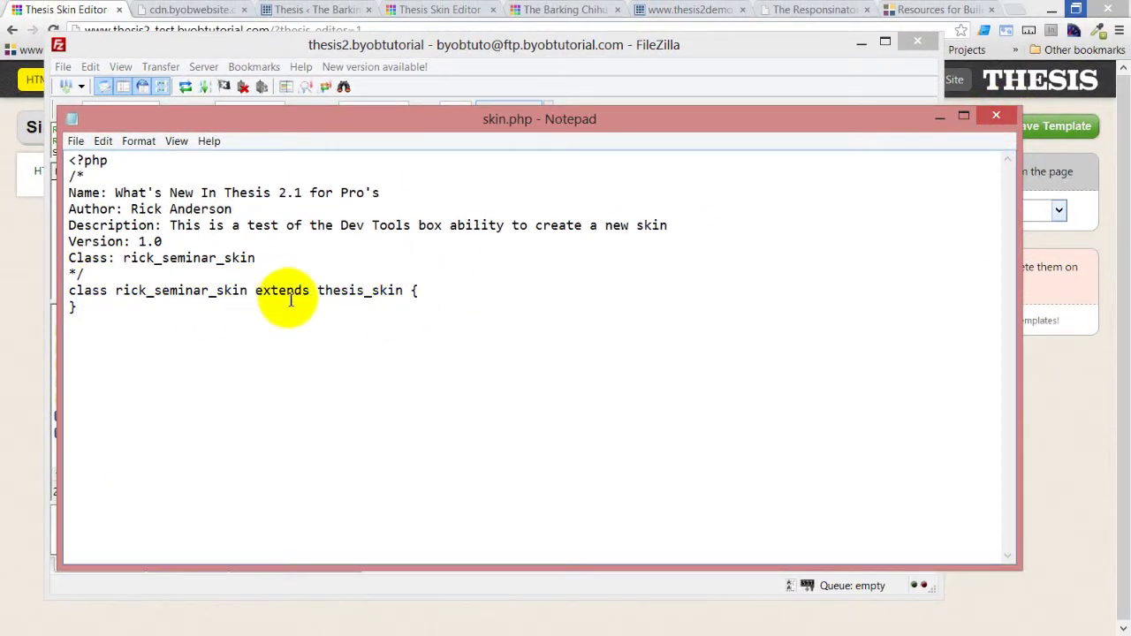
pyautogui.click(996, 115)
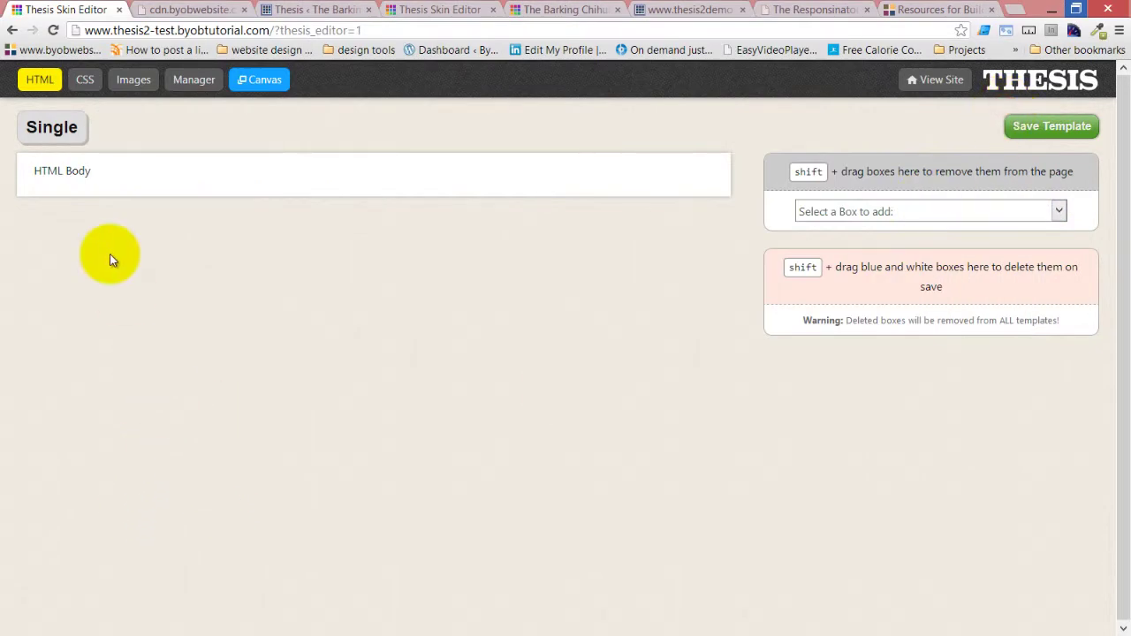
# Add a WP Loop box inside the Home template's HTML Body and save the template
pyautogui.click(173, 7)
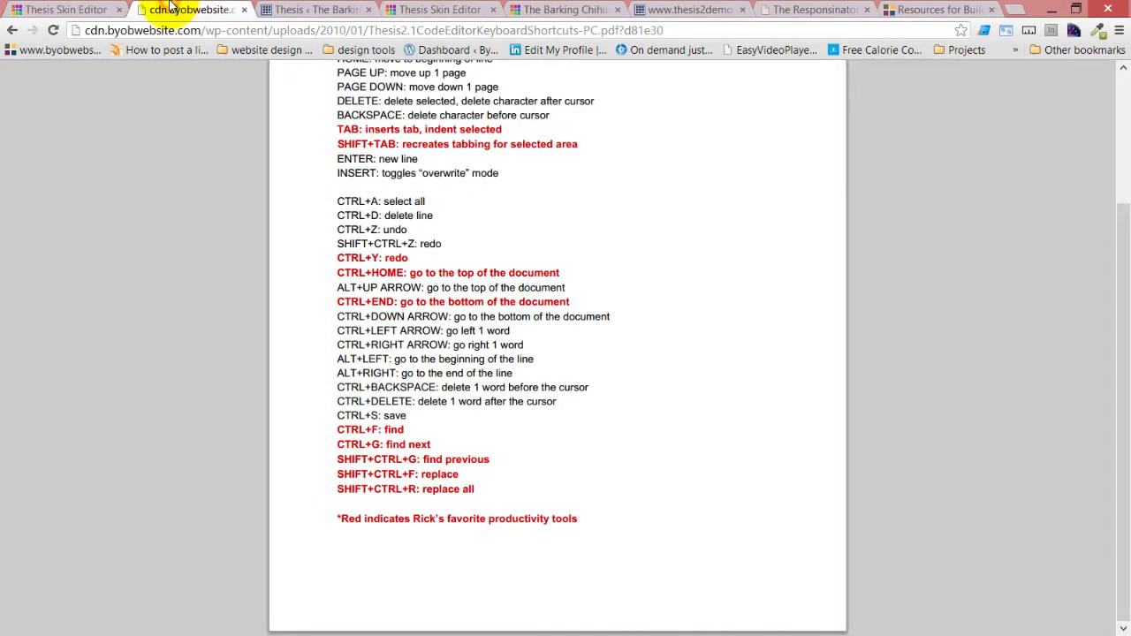
pyautogui.click(35, 9)
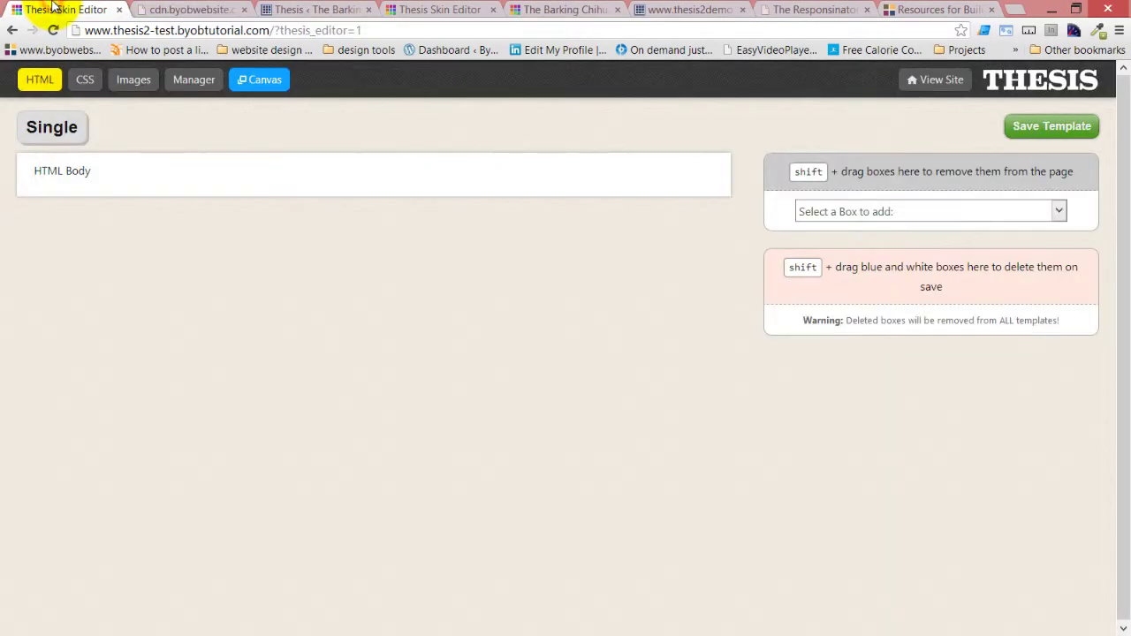
pyautogui.click(55, 125)
pyautogui.click(49, 203)
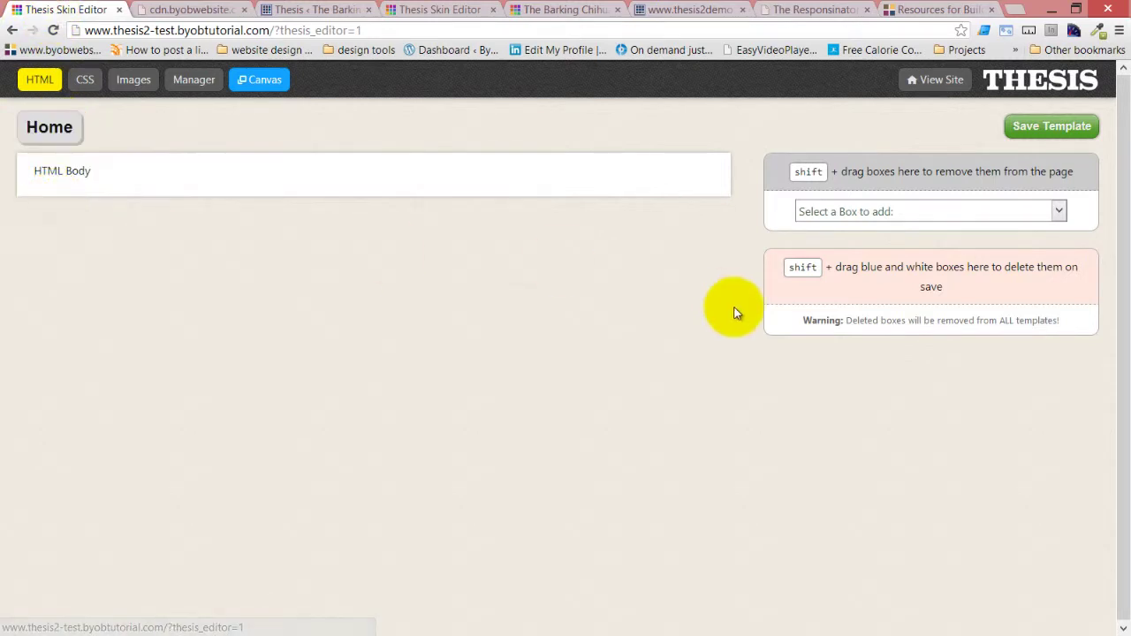
pyautogui.click(960, 206)
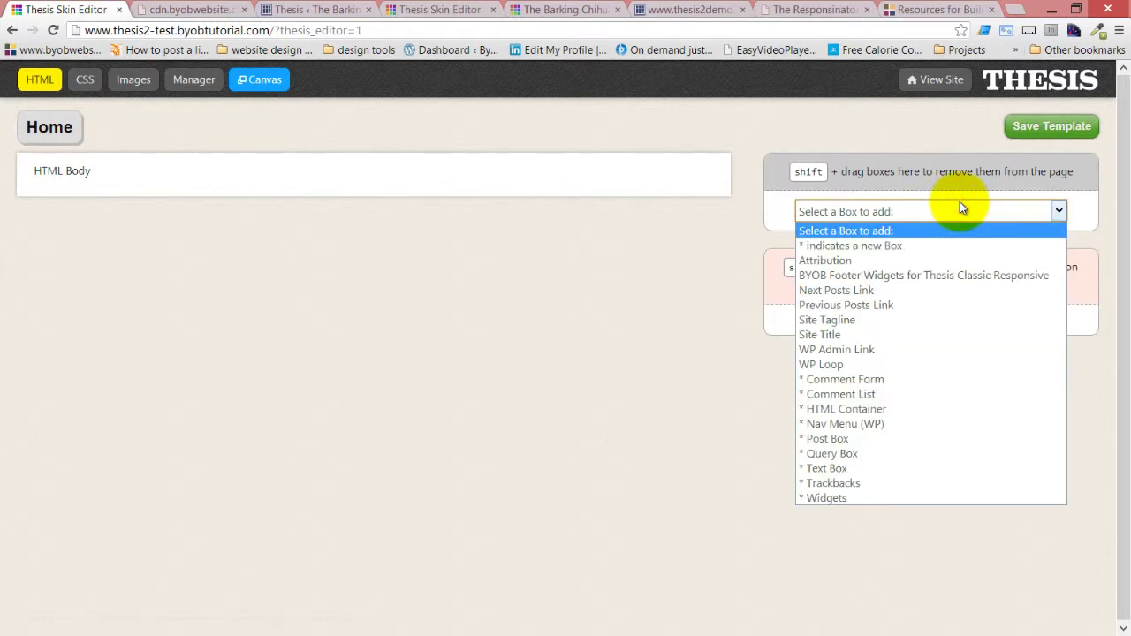
pyautogui.click(881, 366)
pyautogui.click(928, 244)
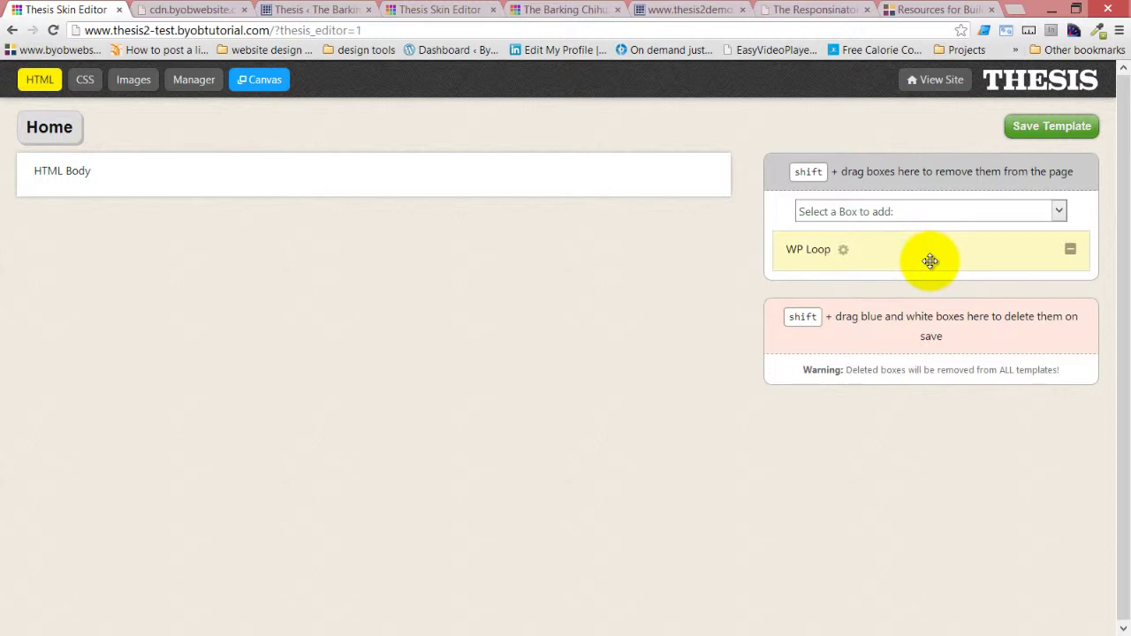
pyautogui.moveTo(929, 260); pyautogui.dragTo(492, 184)
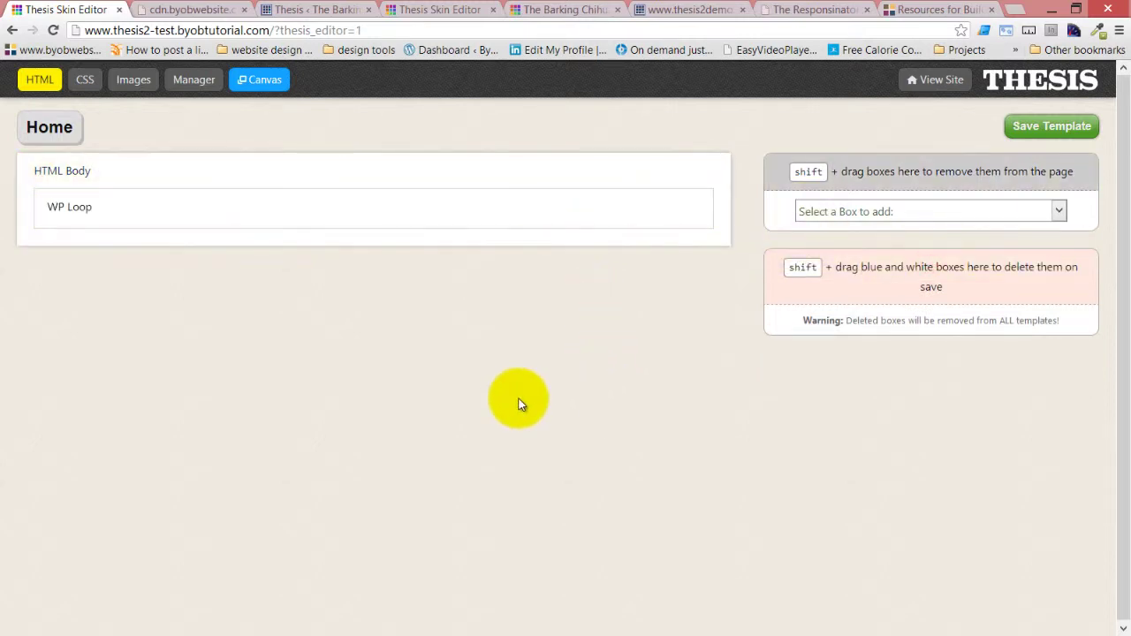
pyautogui.click(1056, 126)
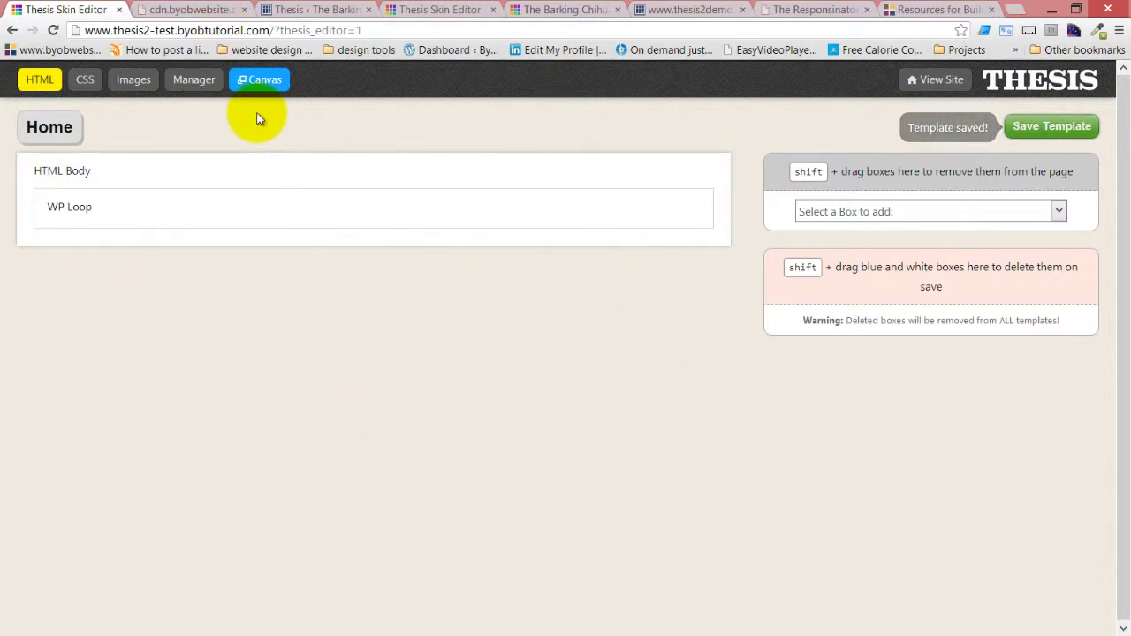
# Switch the Skin Editor to the Page > Front Page template
pyautogui.moveTo(98, 130)
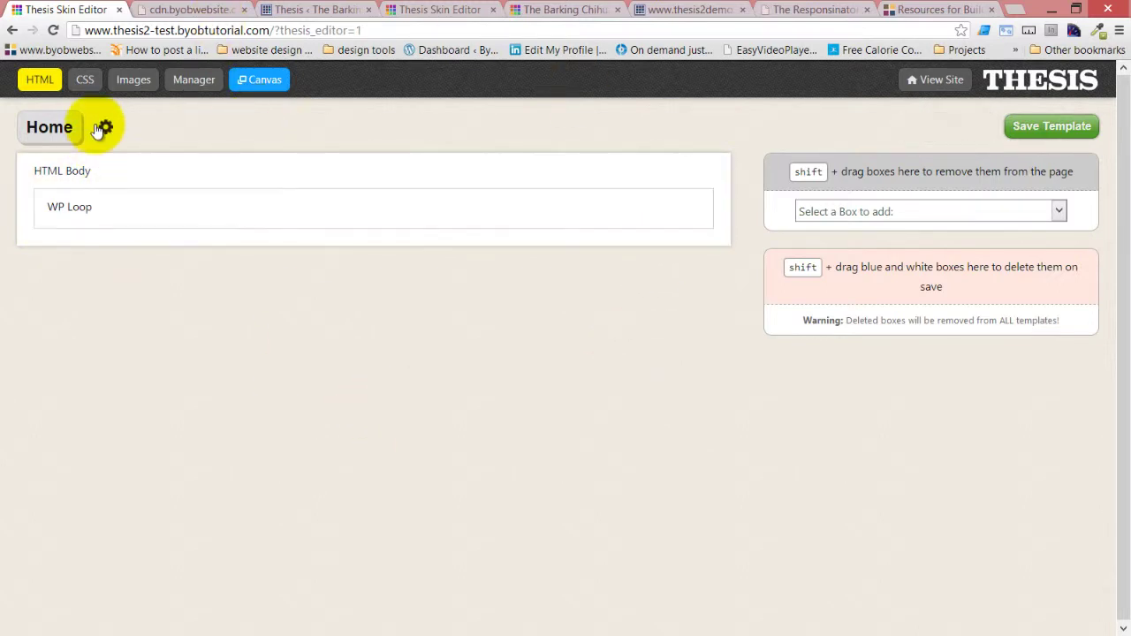
pyautogui.click(40, 130)
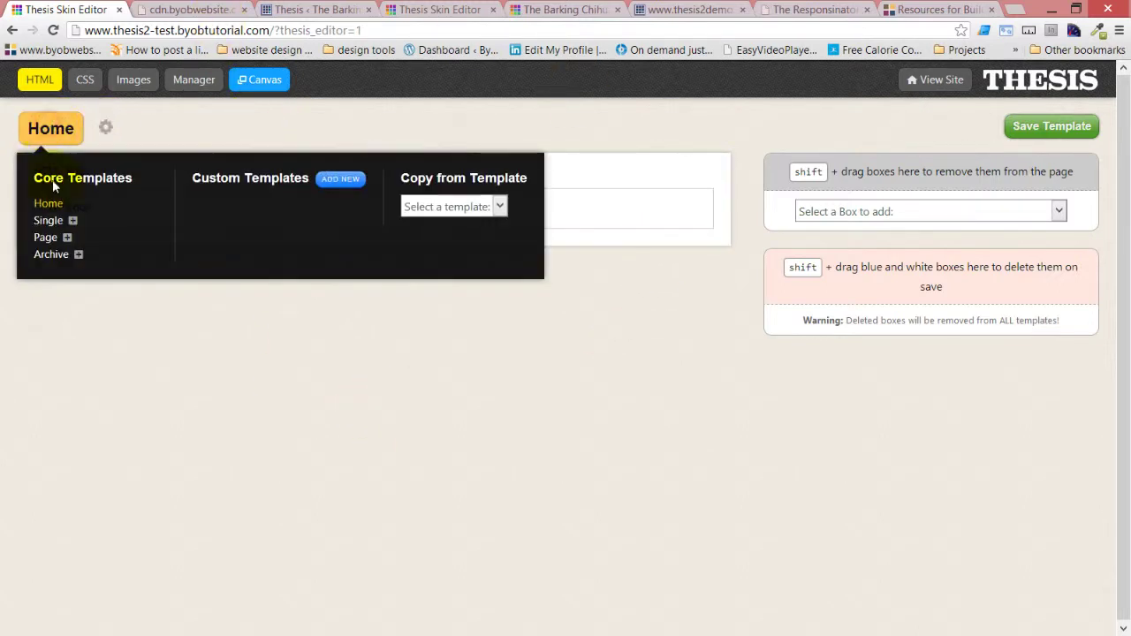
pyautogui.click(67, 237)
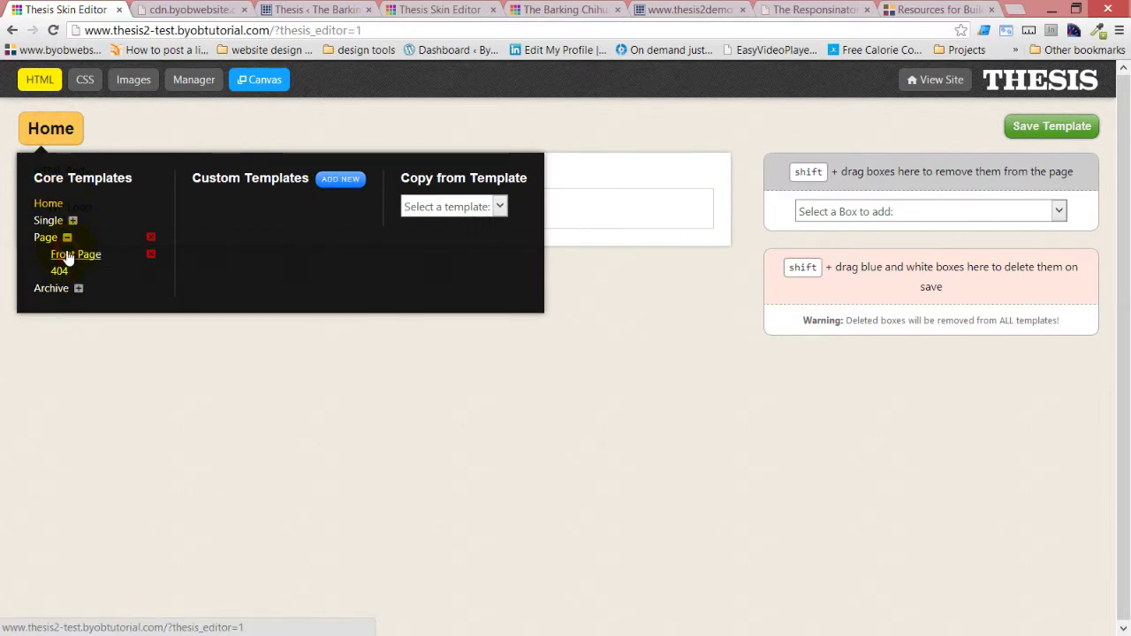
pyautogui.click(68, 256)
# Nest a WP Loop box inside Front Page's HTML Body, save, and open the live site in a new tab
pyautogui.click(935, 213)
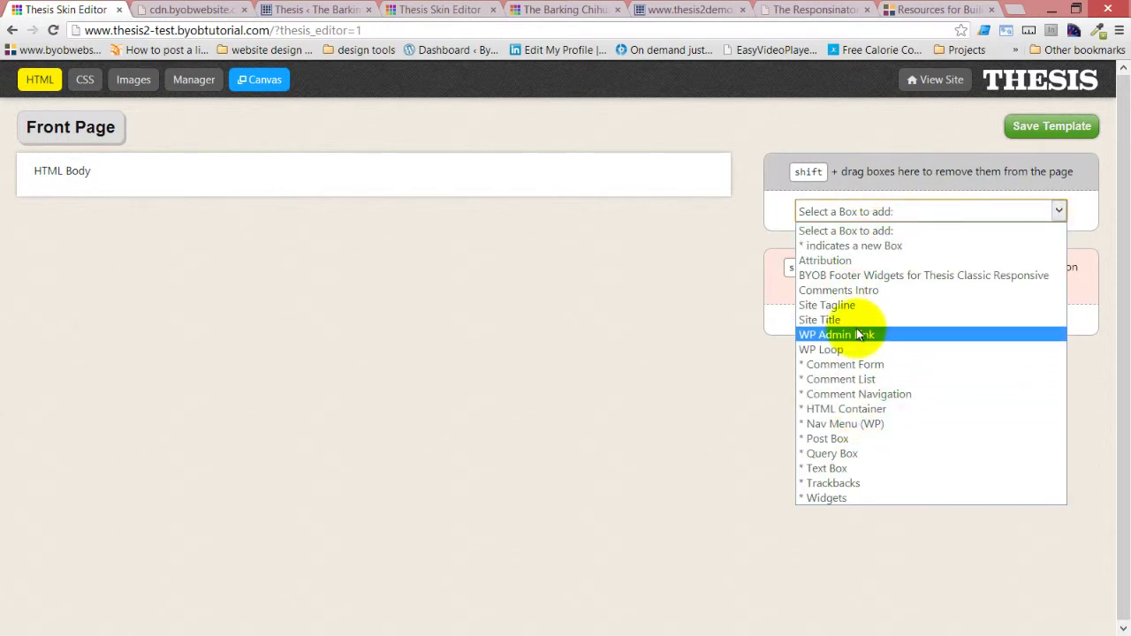
pyautogui.click(847, 347)
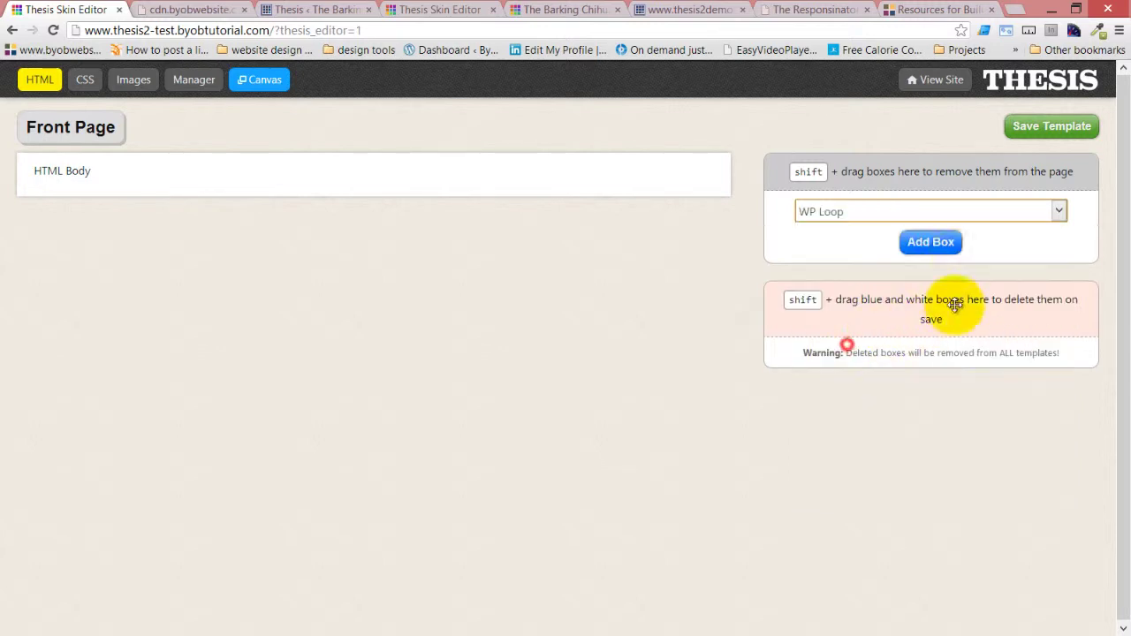
pyautogui.click(930, 242)
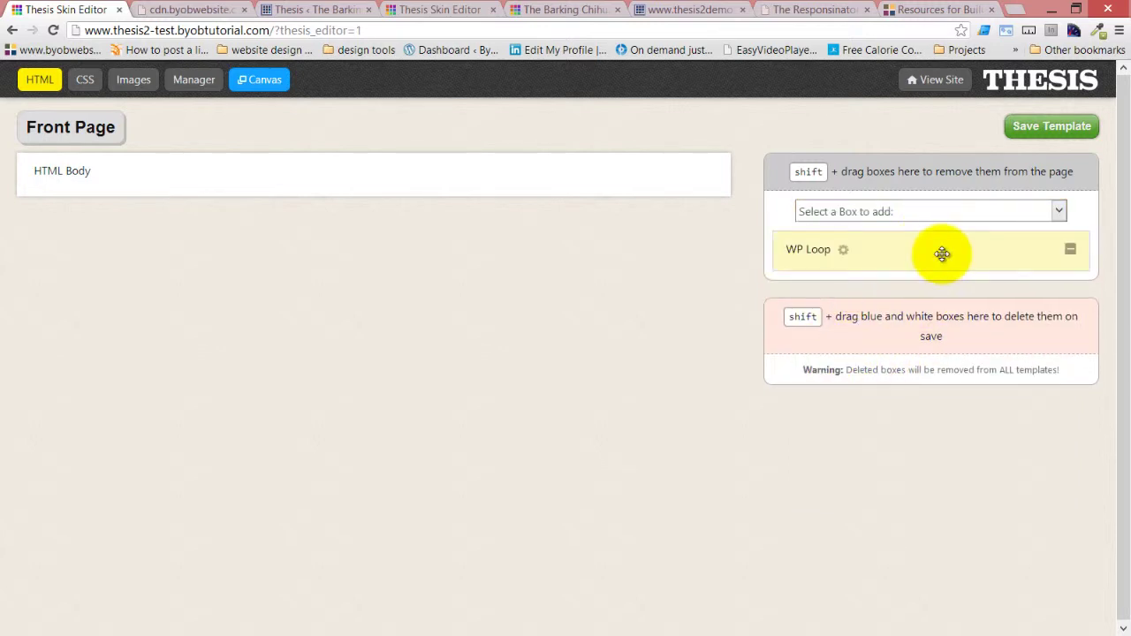
pyautogui.moveTo(942, 253); pyautogui.dragTo(359, 185)
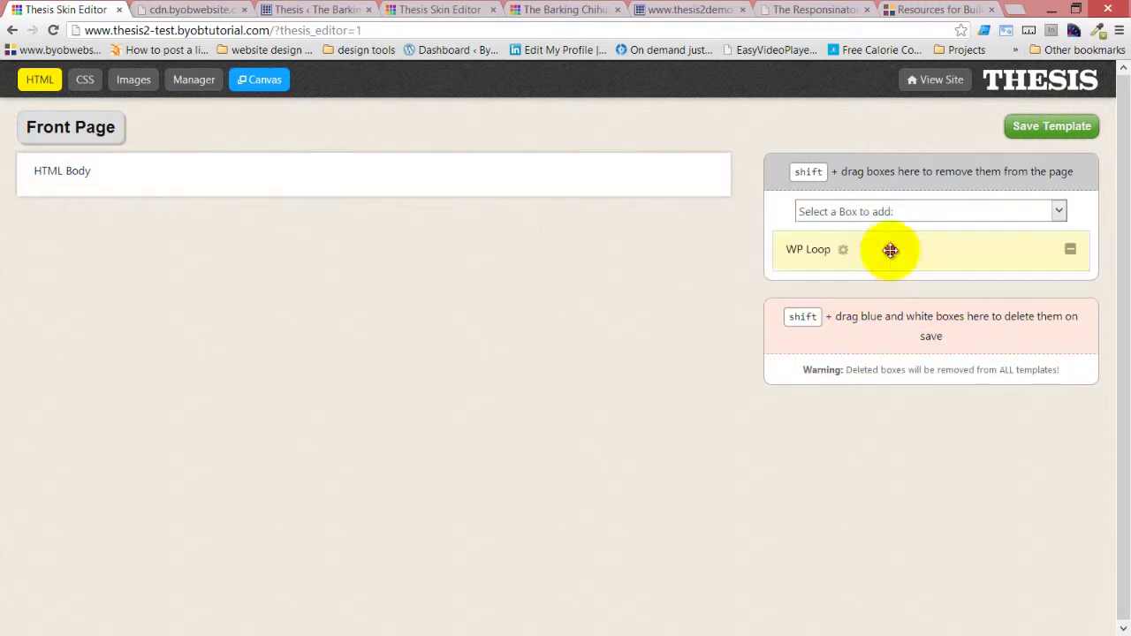
pyautogui.moveTo(891, 250); pyautogui.dragTo(422, 174)
pyautogui.click(1043, 129)
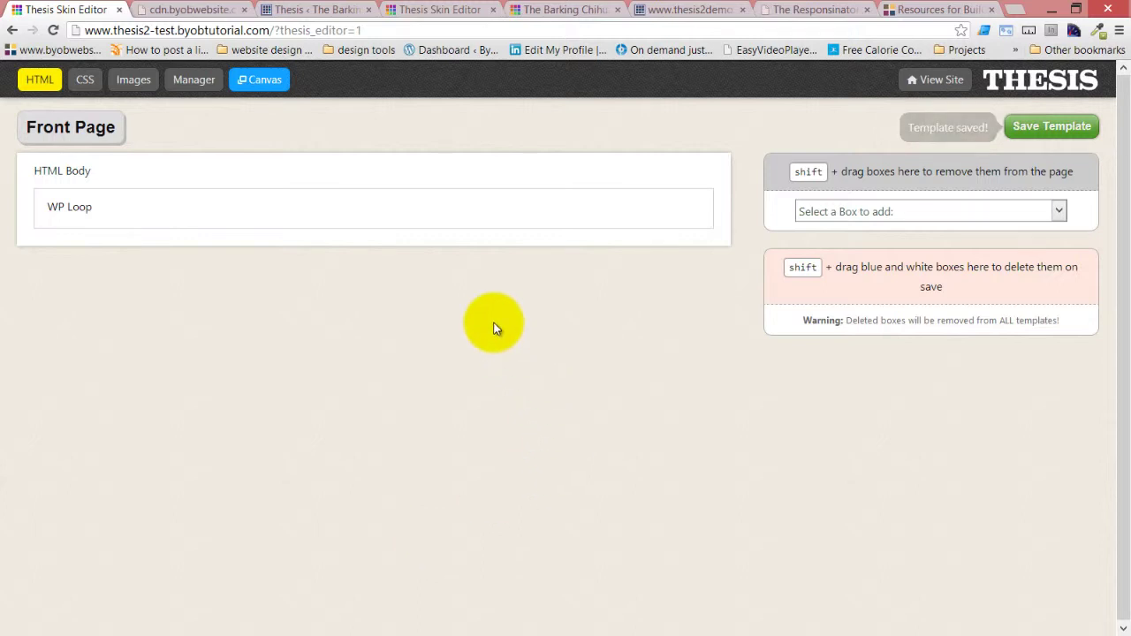
pyautogui.rightClick(941, 80)
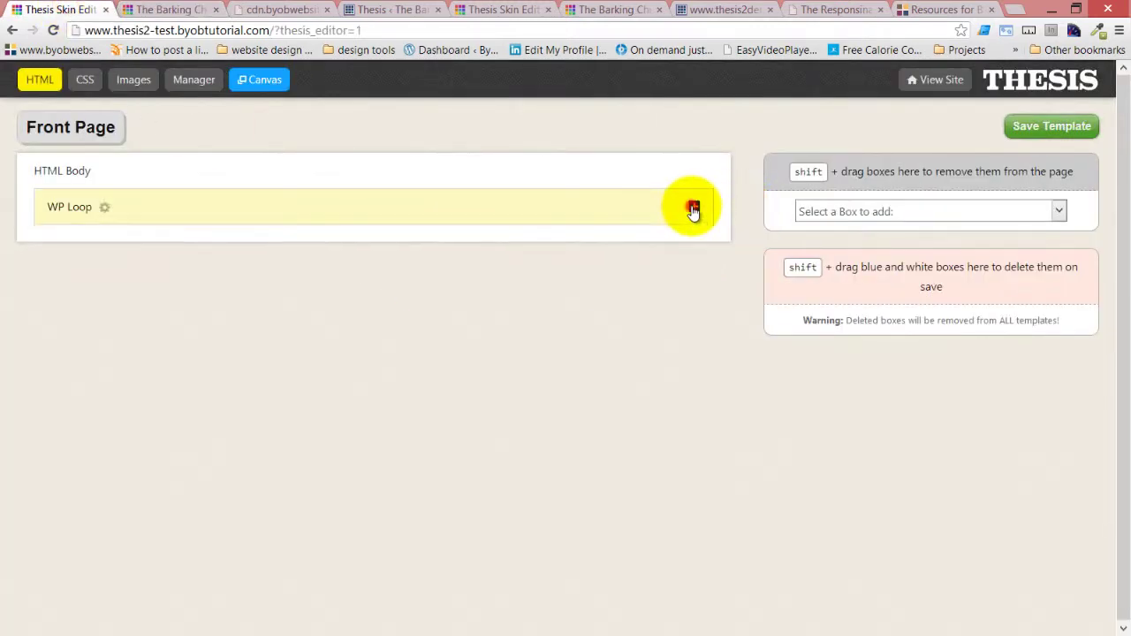
# Add a new Post Box inside the WP Loop and save the Front Page template
pyautogui.click(1013, 219)
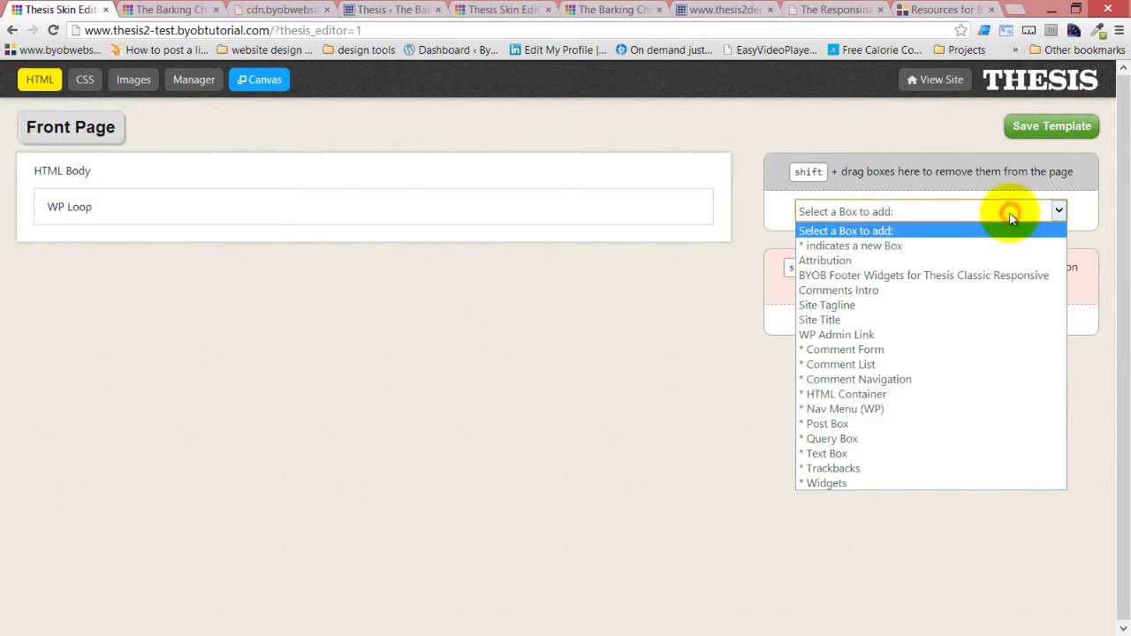
pyautogui.click(885, 424)
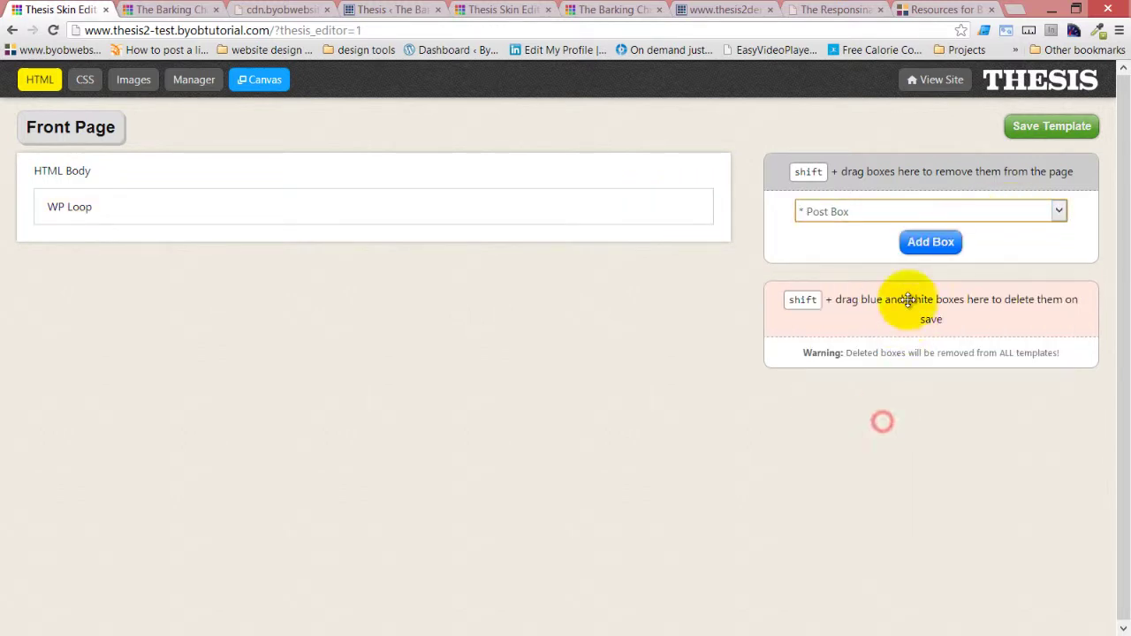
pyautogui.click(932, 242)
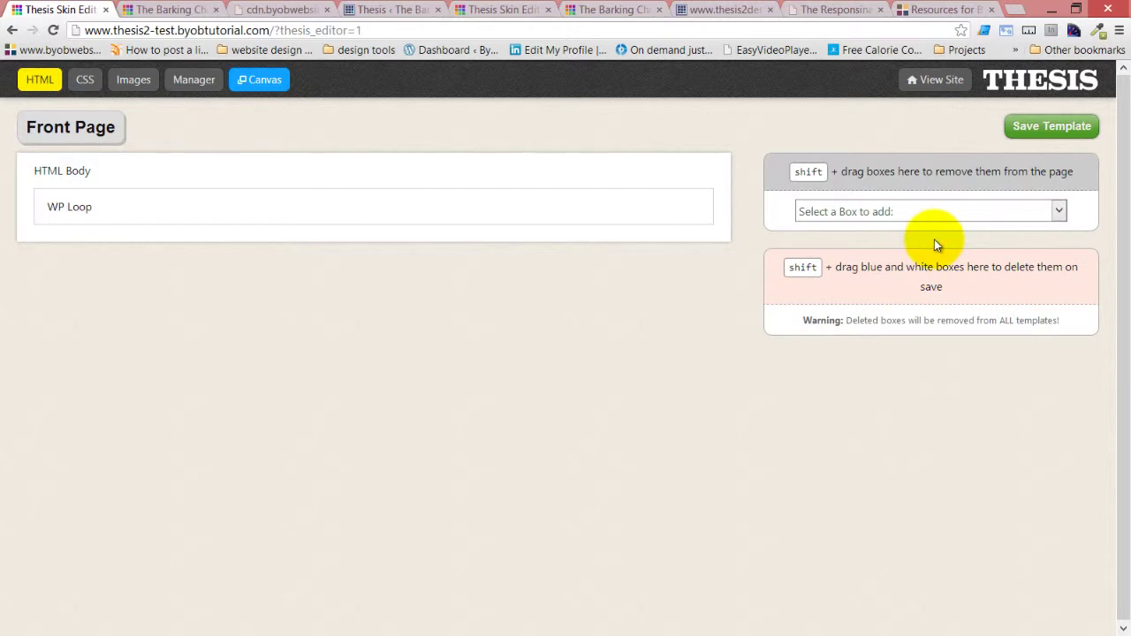
pyautogui.moveTo(934, 250); pyautogui.dragTo(495, 189)
pyautogui.click(1055, 126)
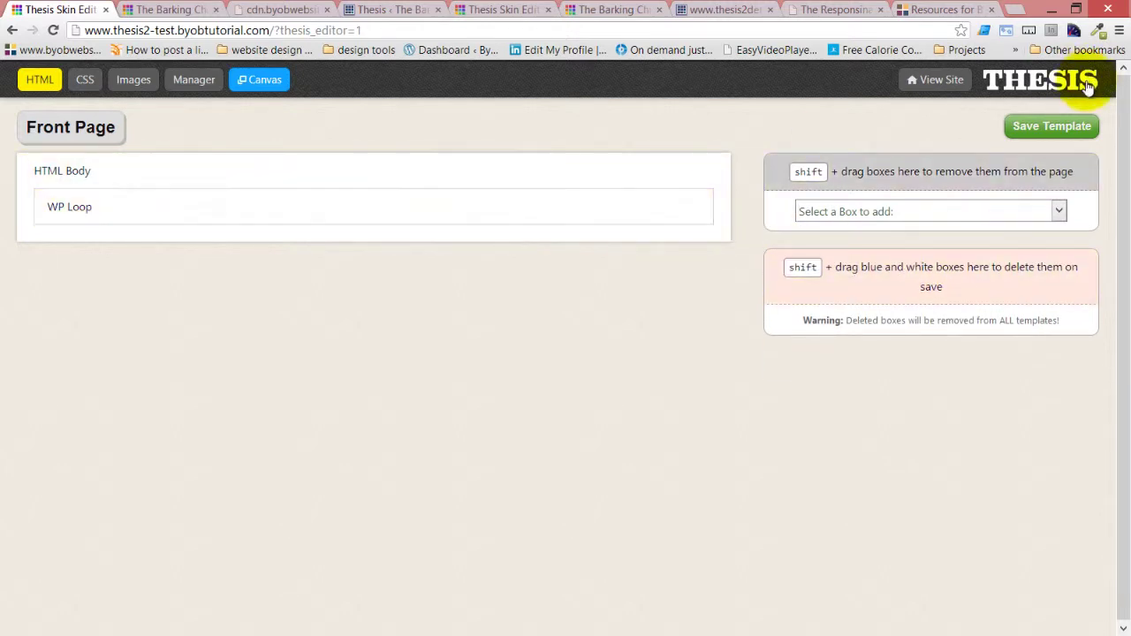
# Reload the Barking Chihuahua front page to check the unstyled post text
pyautogui.click(379, 10)
pyautogui.click(168, 9)
pyautogui.click(52, 30)
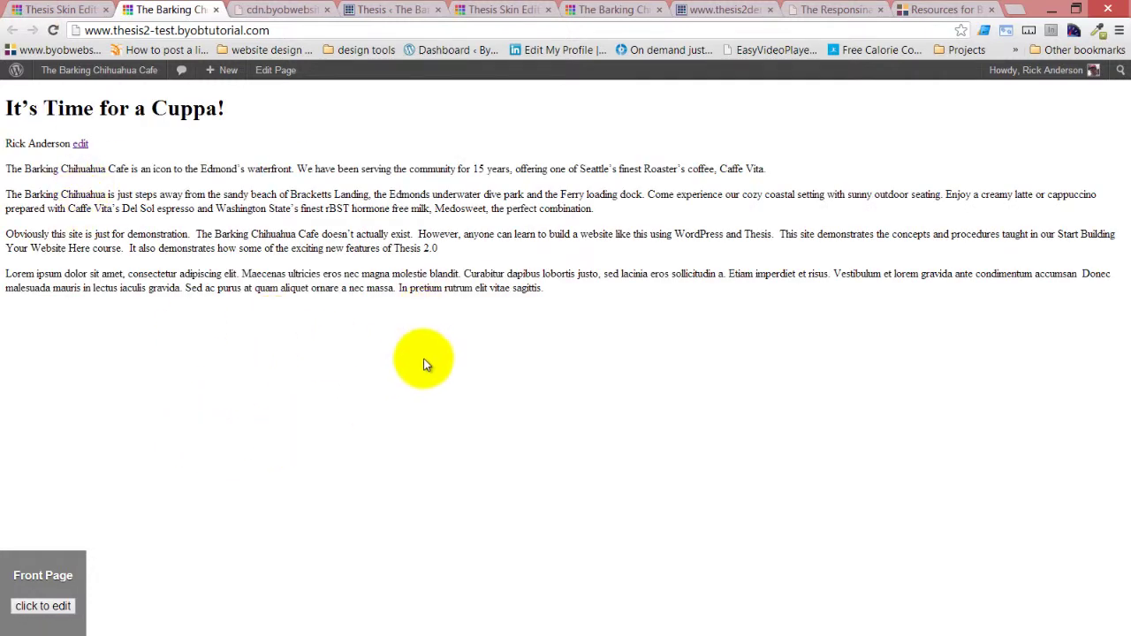
pyautogui.click(49, 10)
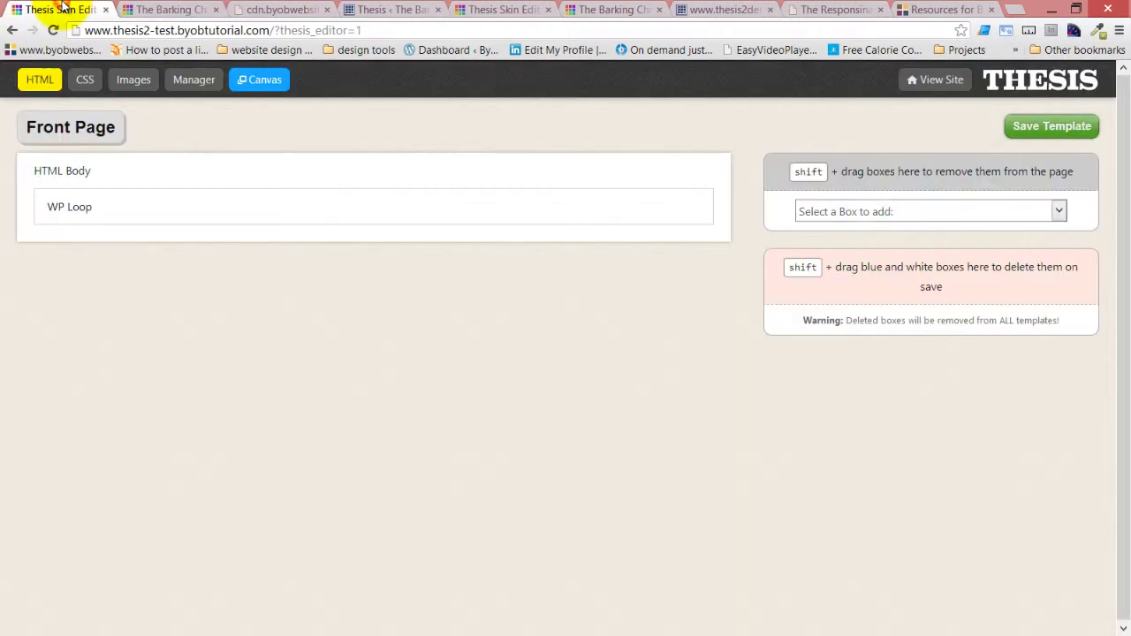
# Visit Thesis Dev Tools, then build a zip of What's New In Thesis 2.1 for Pro's in Manage Skins
pyautogui.click(1060, 84)
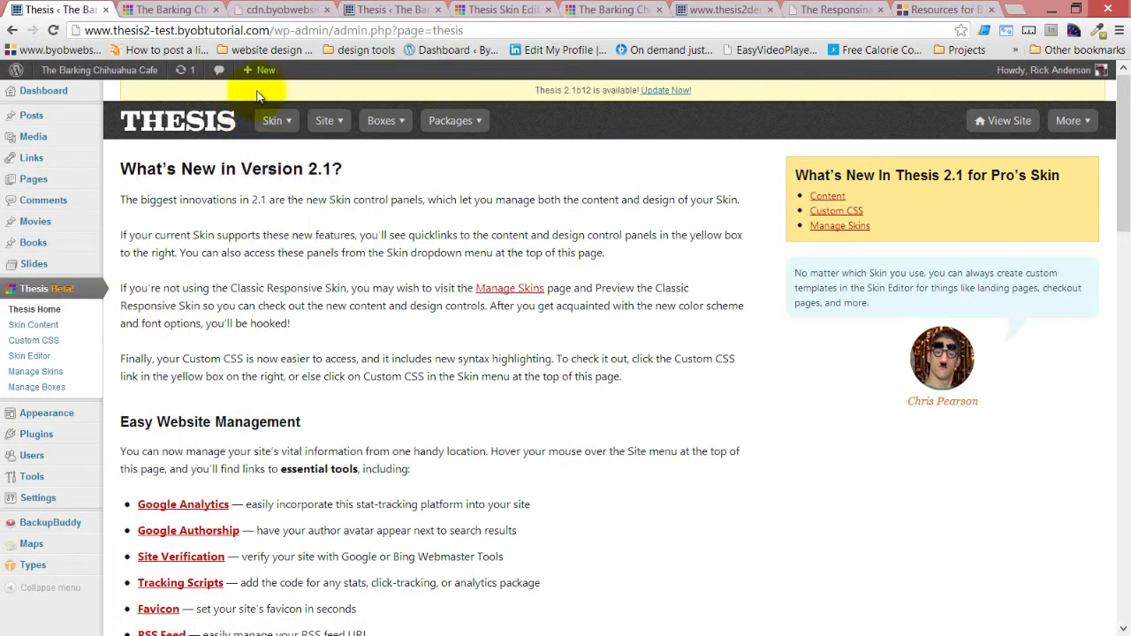
pyautogui.moveTo(274, 122)
pyautogui.moveTo(387, 120)
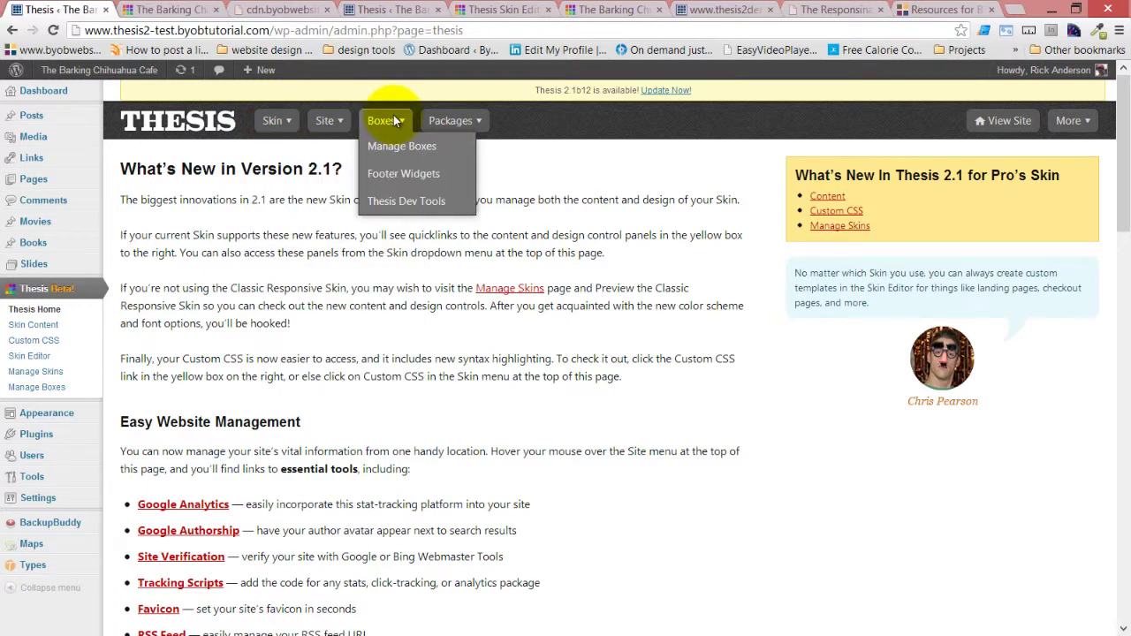
pyautogui.click(408, 204)
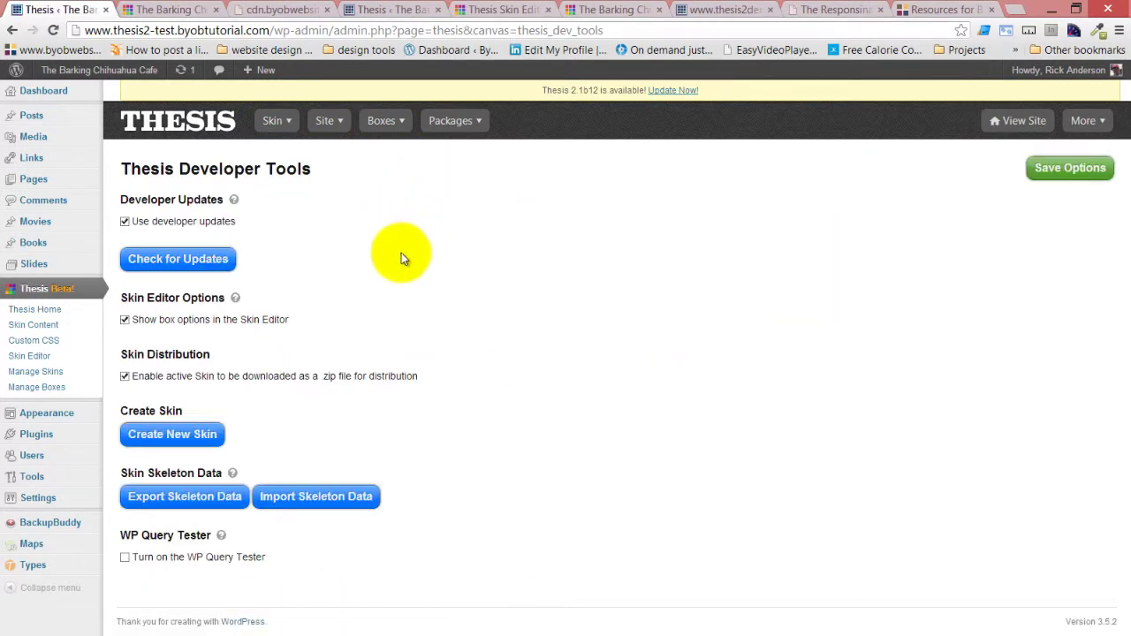
pyautogui.moveTo(266, 124)
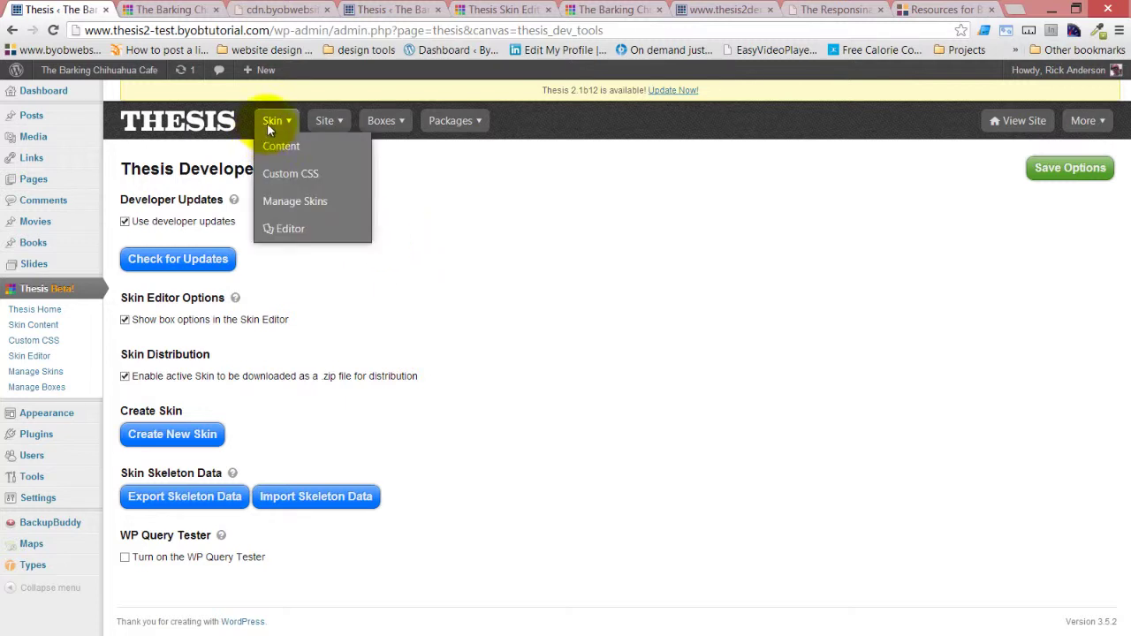
pyautogui.click(298, 201)
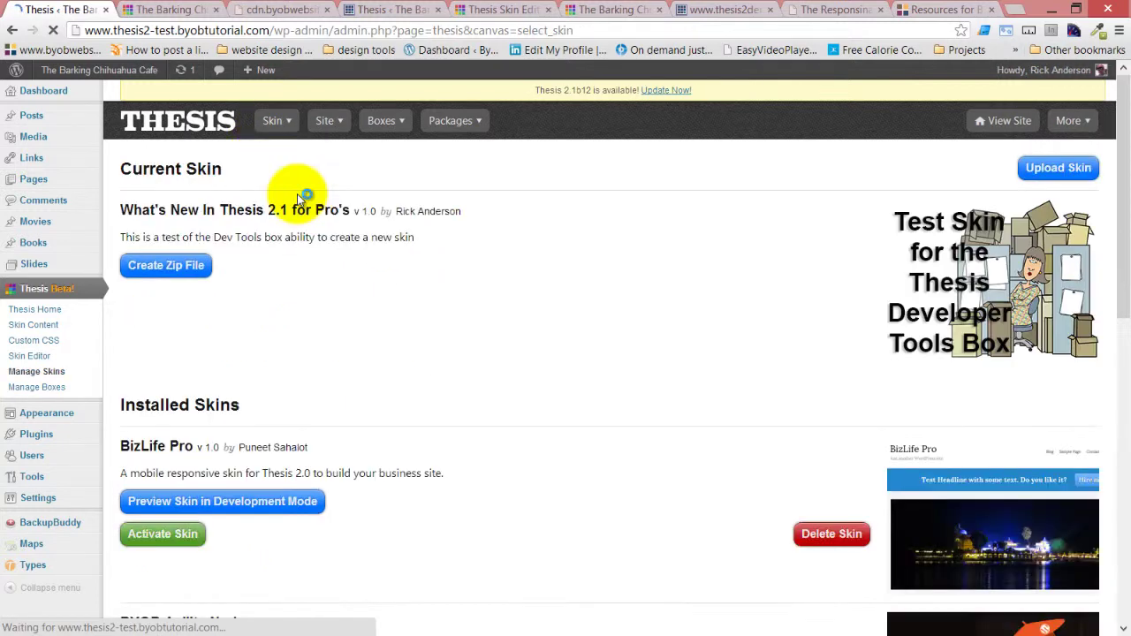
pyautogui.click(177, 268)
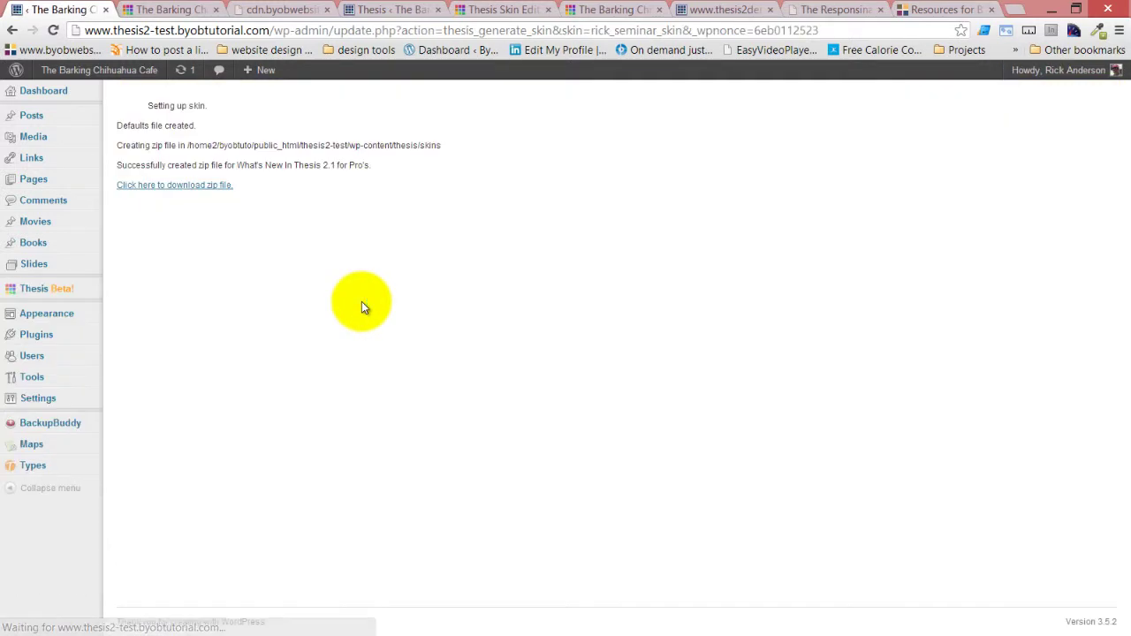
# Download rick-seminar-skin.zip, open its rick-seminar-skin folder, and open default.php in NetBeans
pyautogui.click(194, 187)
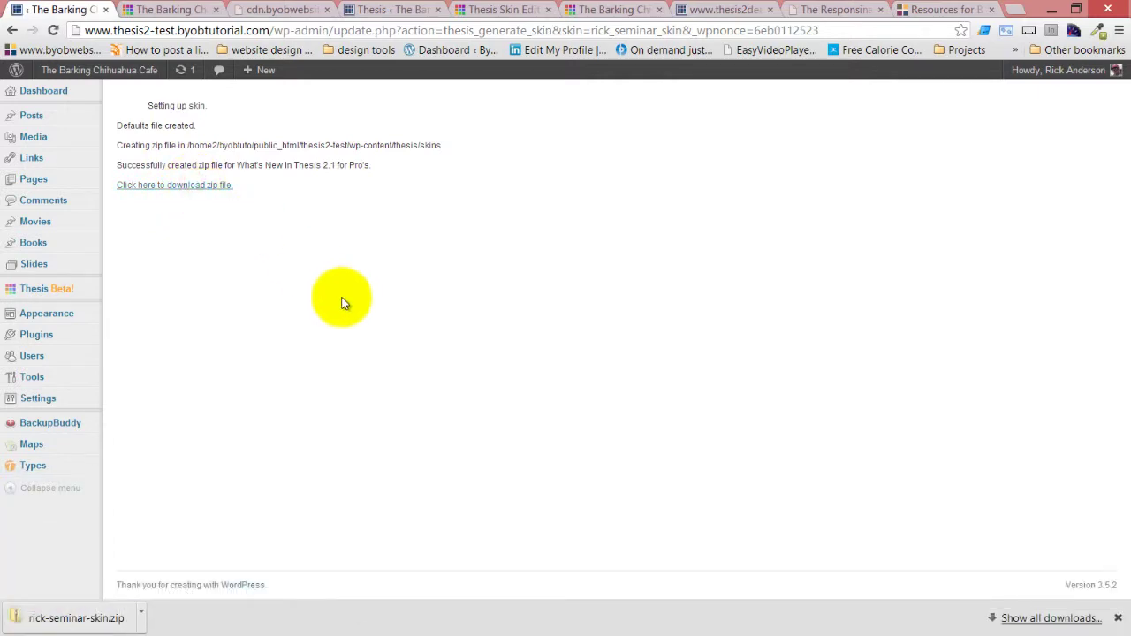
pyautogui.click(106, 618)
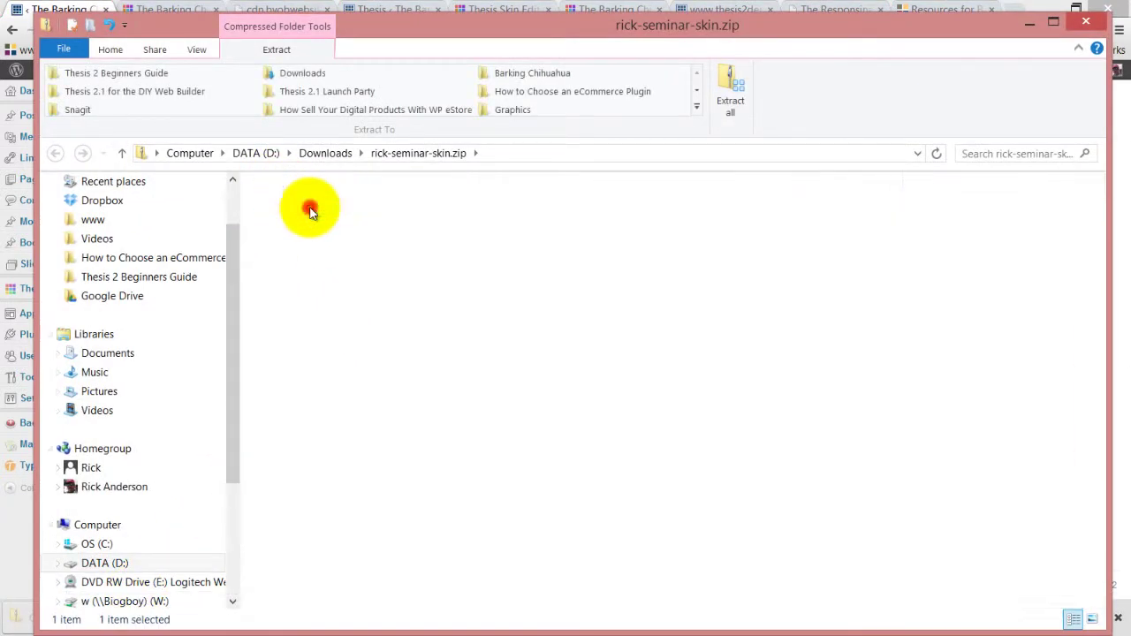
pyautogui.doubleClick(309, 209)
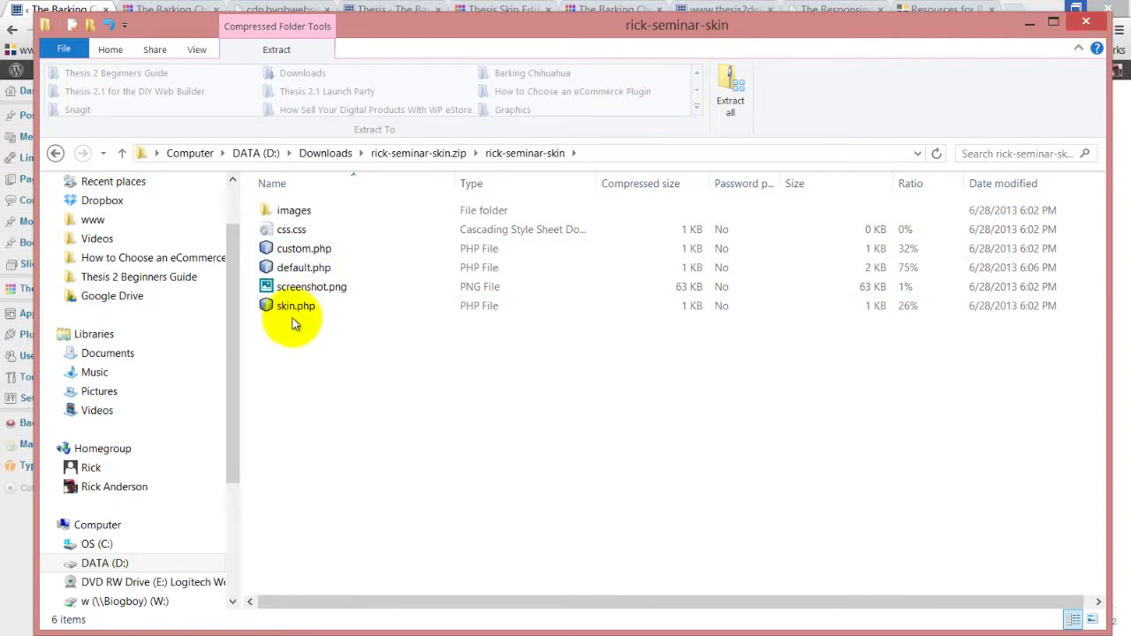
pyautogui.click(296, 272)
pyautogui.rightClick(296, 273)
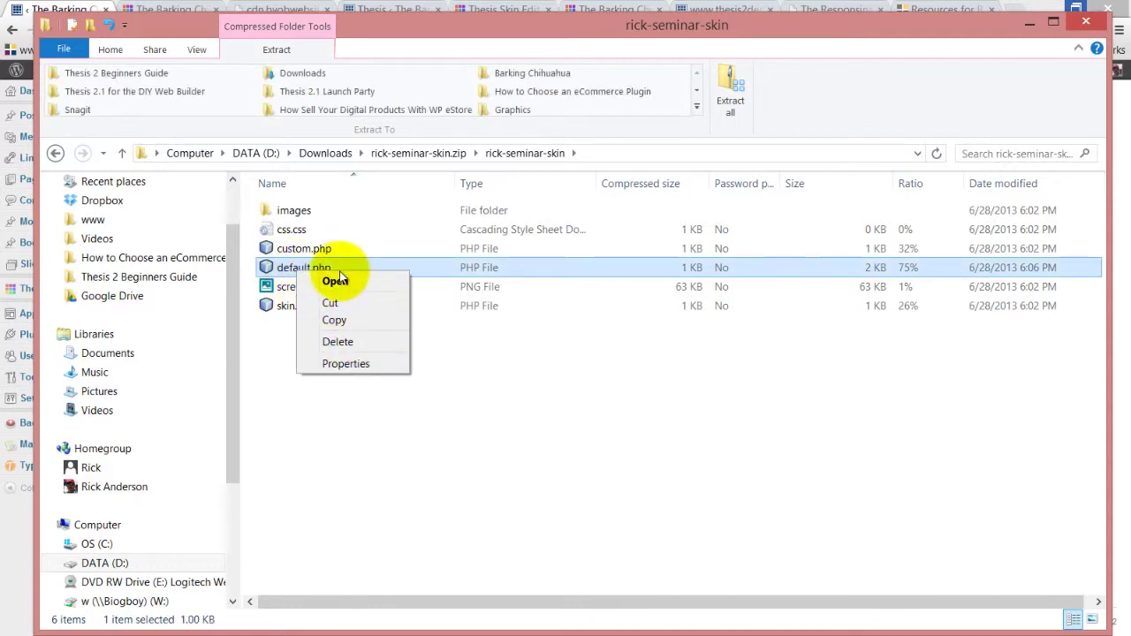
pyautogui.click(333, 281)
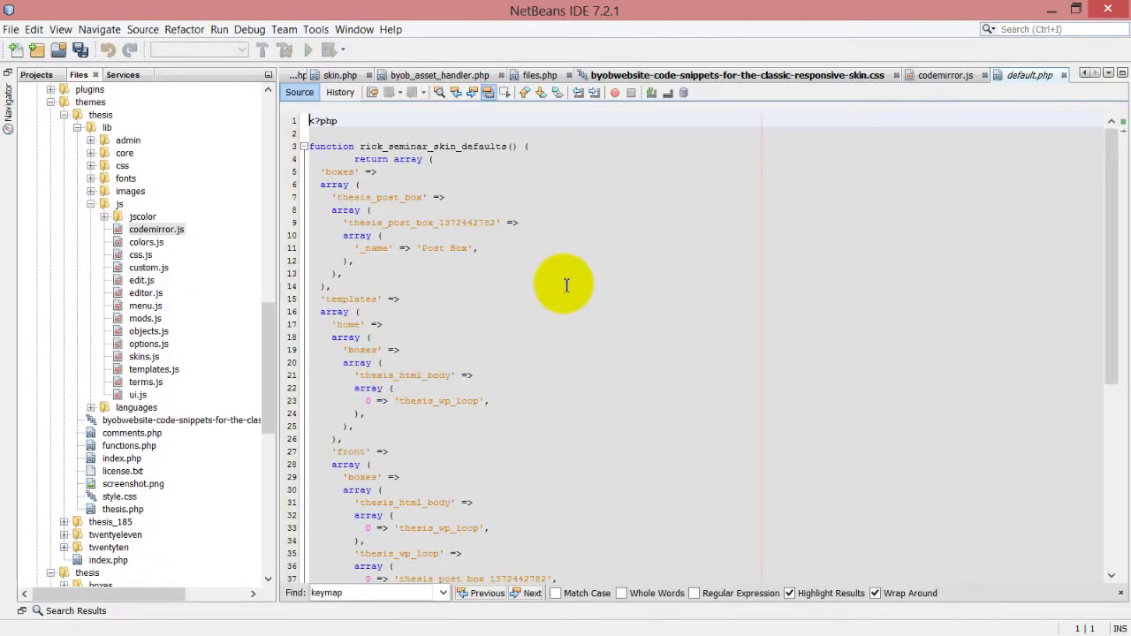
# Review default.php's template defaults, close the file, and minimize NetBeans to show the zip folder
pyautogui.click(552, 286)
pyautogui.scroll(-9, 553, 291)
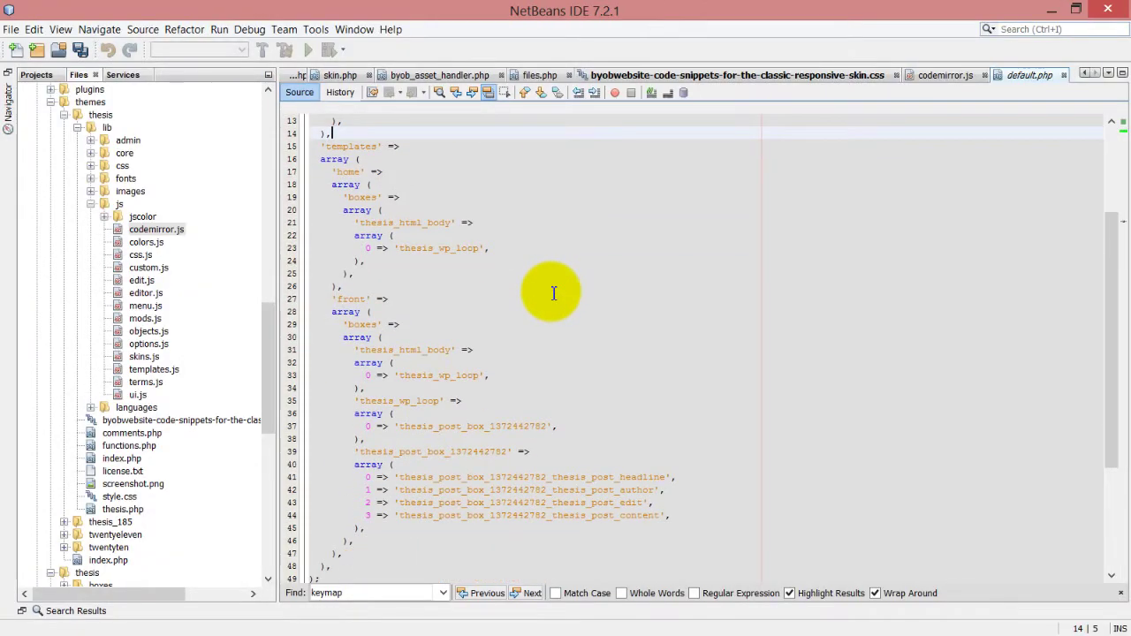
pyautogui.scroll(5, 513, 380)
pyautogui.scroll(4, 512, 380)
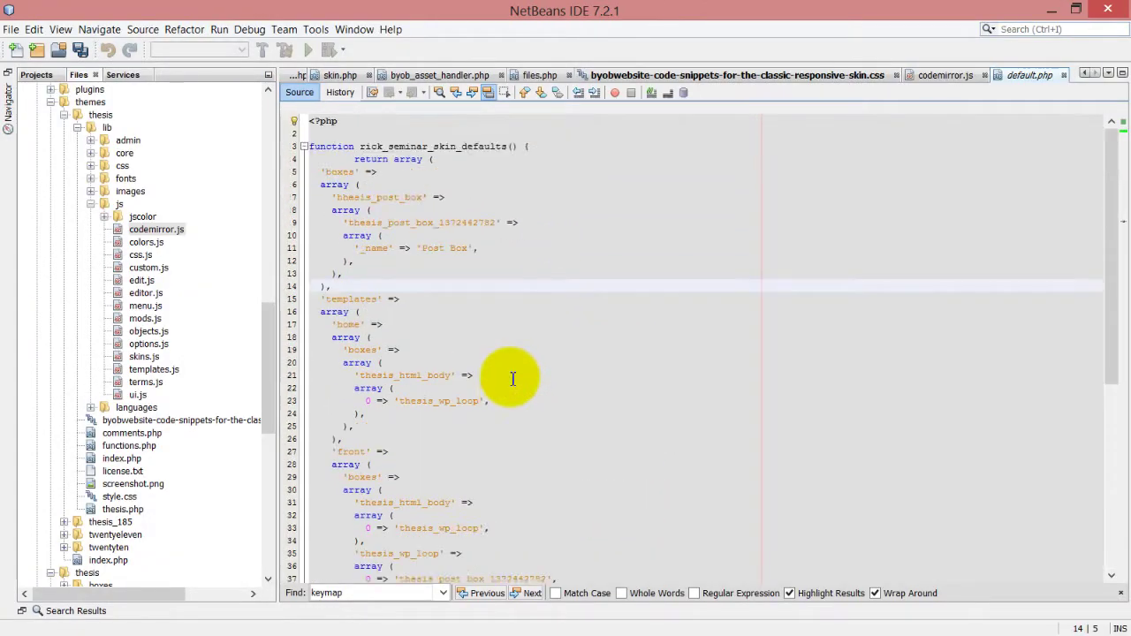
pyautogui.click(1064, 75)
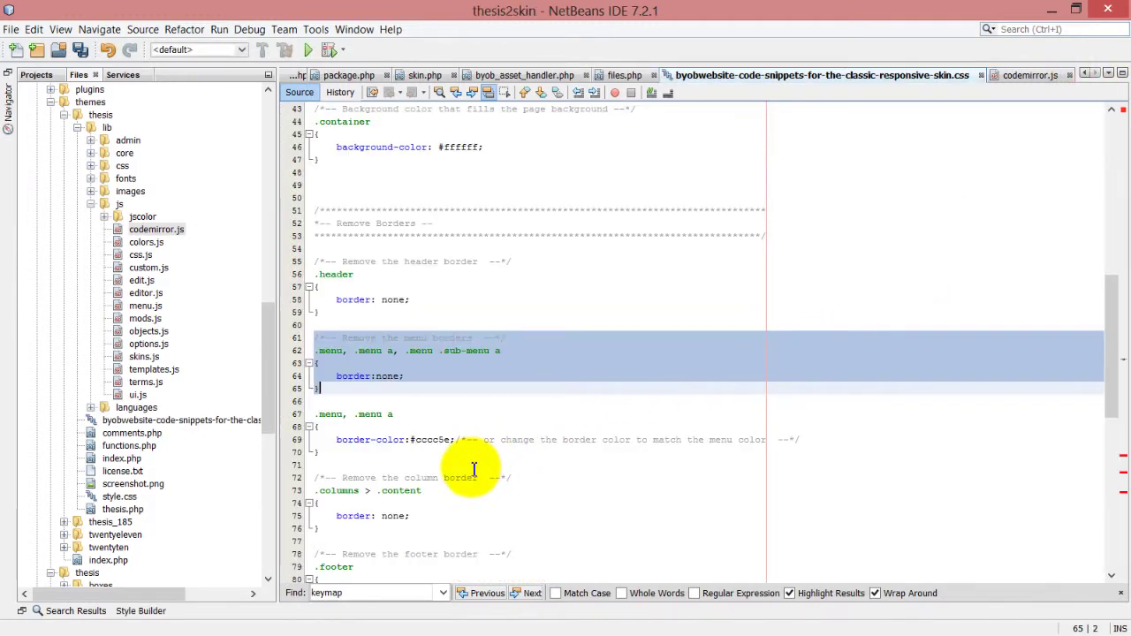
pyautogui.scroll(14, 474, 468)
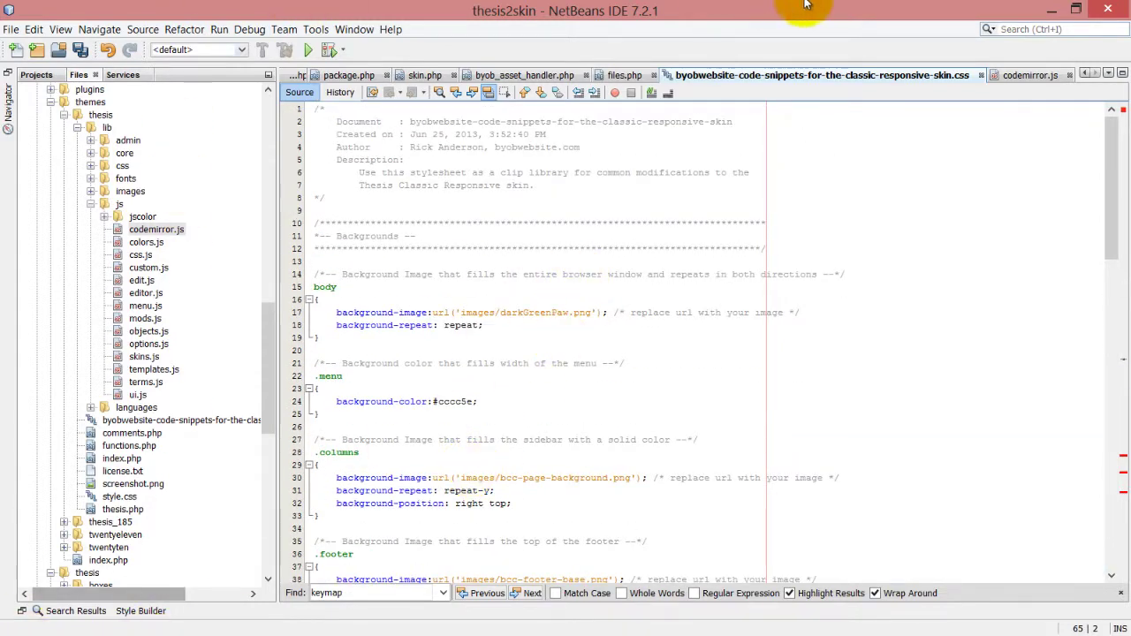
pyautogui.click(1052, 8)
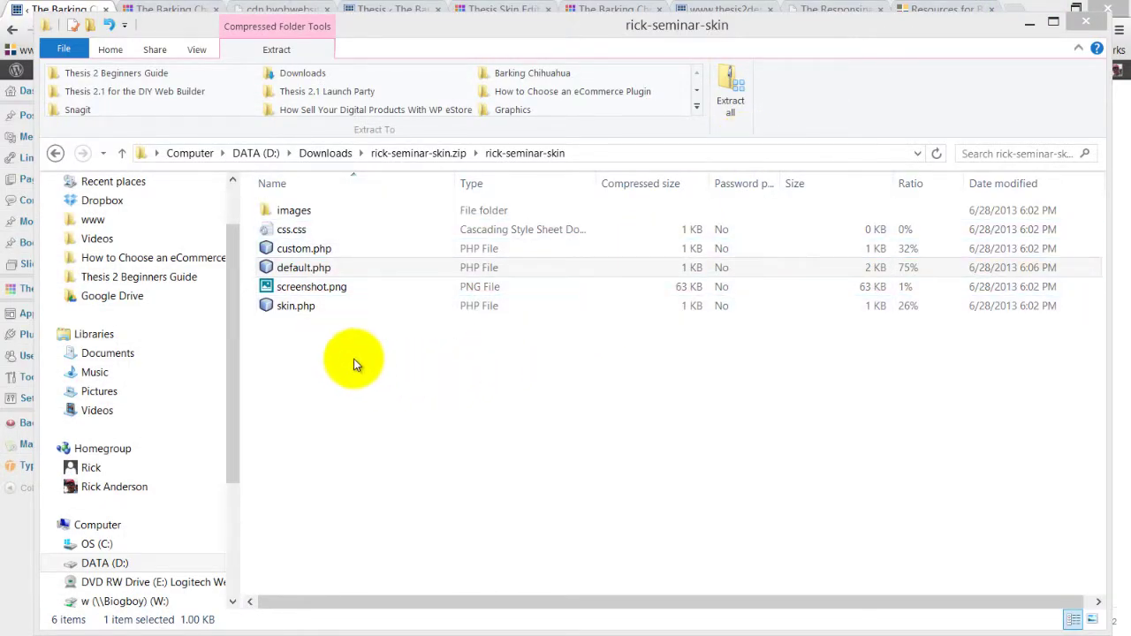
# Select default.php (2 KB, 75% compression) in the zip folder and shrink the Explorer window
pyautogui.click(392, 268)
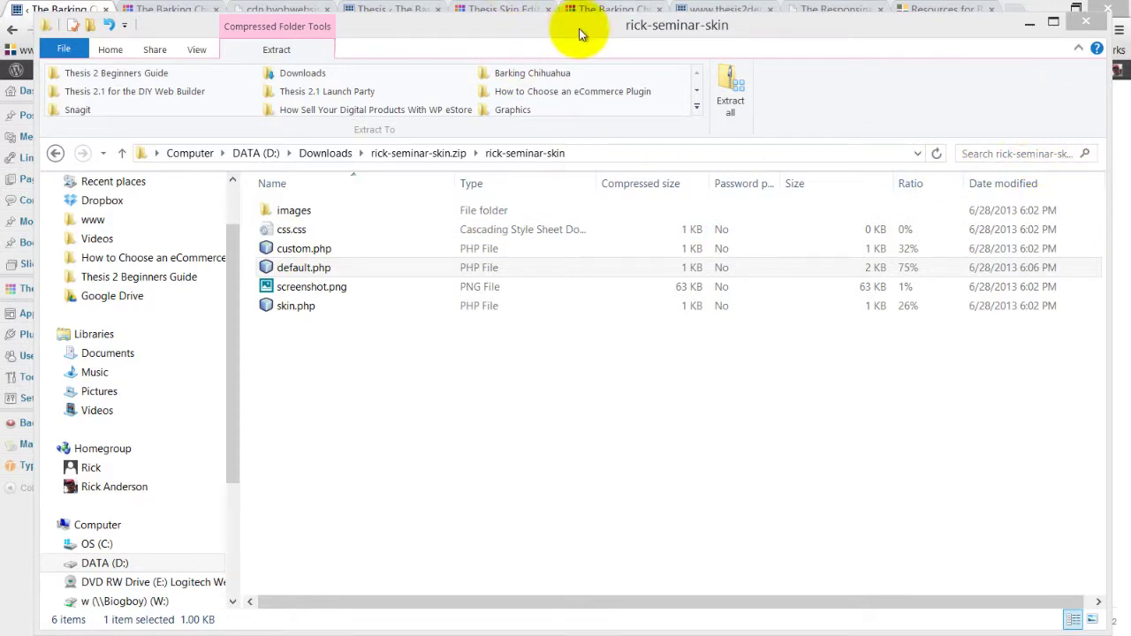
pyautogui.moveTo(579, 34); pyautogui.dragTo(575, 74)
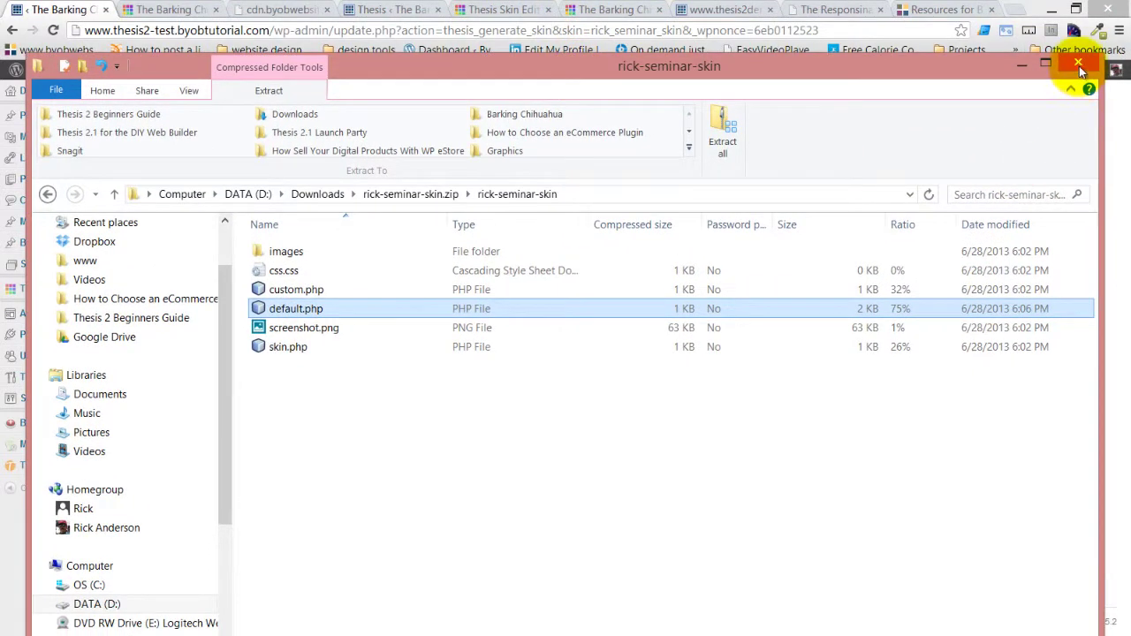
# Close the rick-seminar-skin zip folder window and return to Thesis Developer Tools
pyautogui.click(1079, 68)
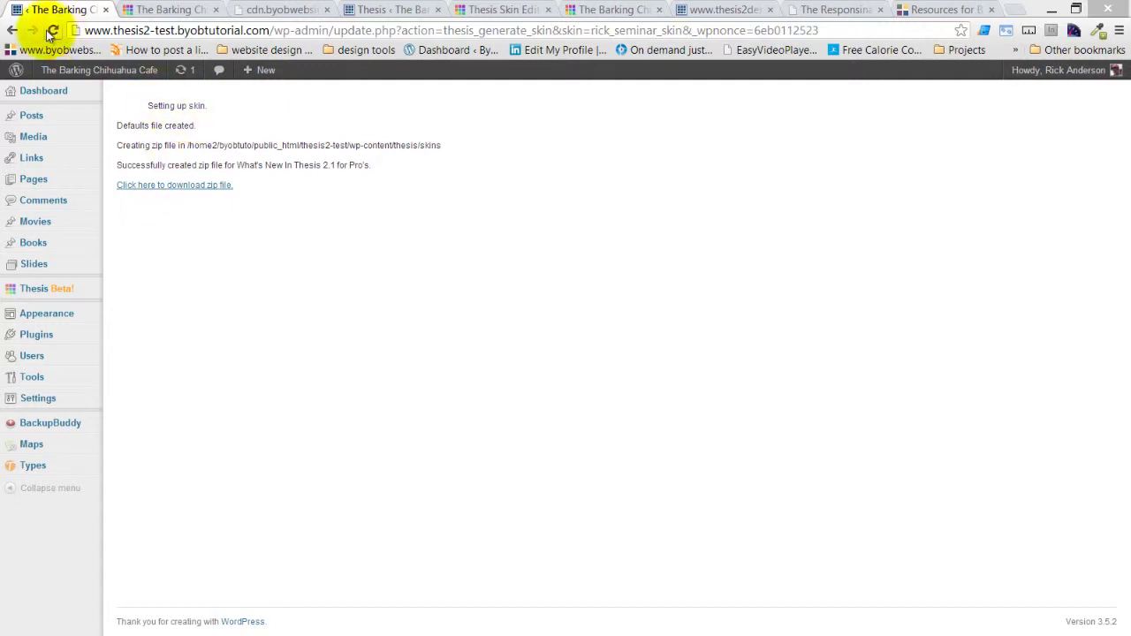
pyautogui.click(13, 30)
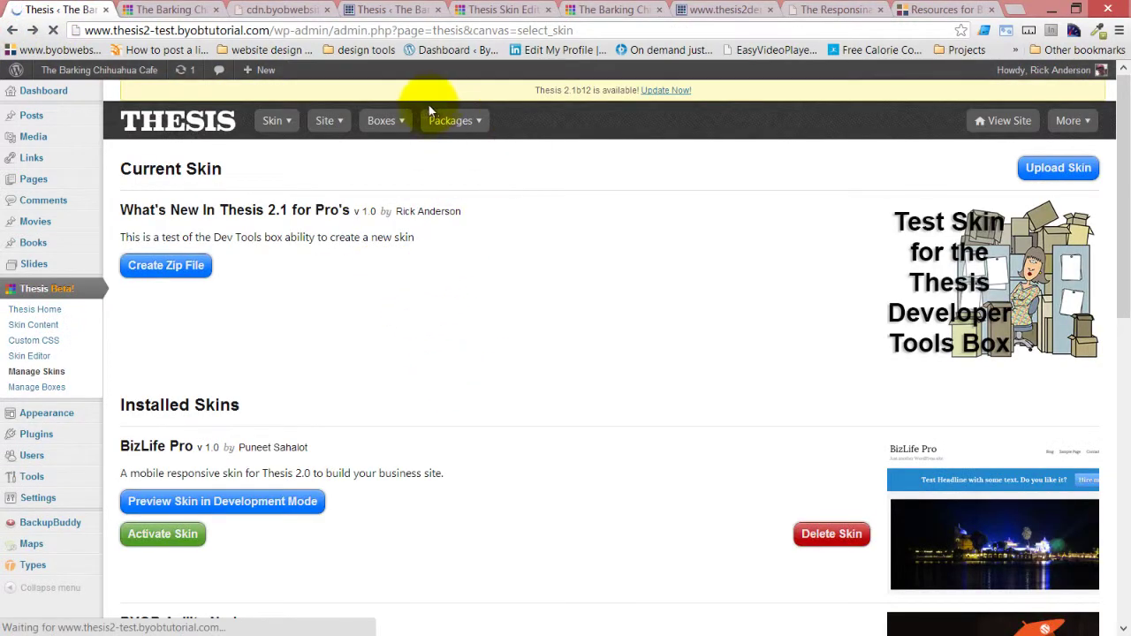
pyautogui.moveTo(384, 121)
pyautogui.click(407, 203)
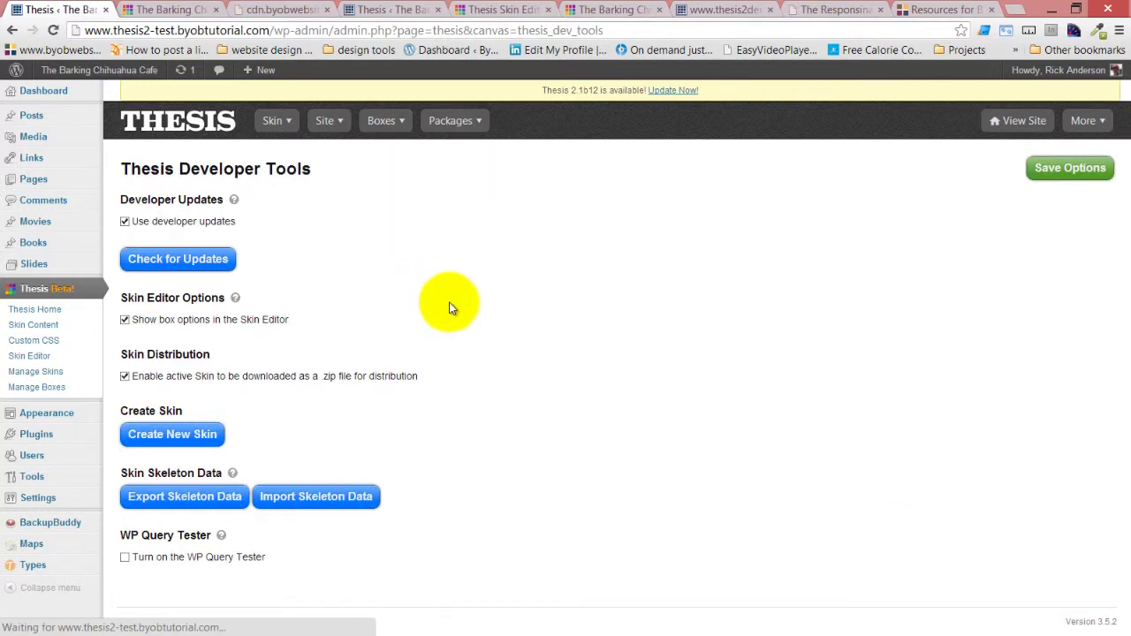
# Check the seven skeleton data items offered for export, then head to Manage Skins
pyautogui.click(187, 498)
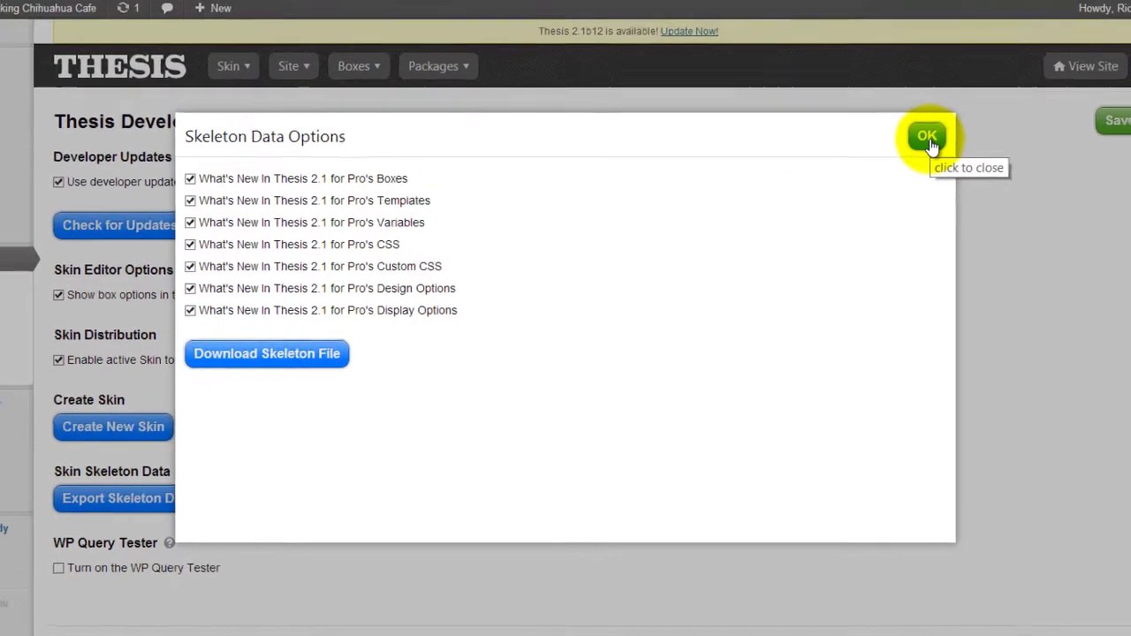
pyautogui.click(960, 107)
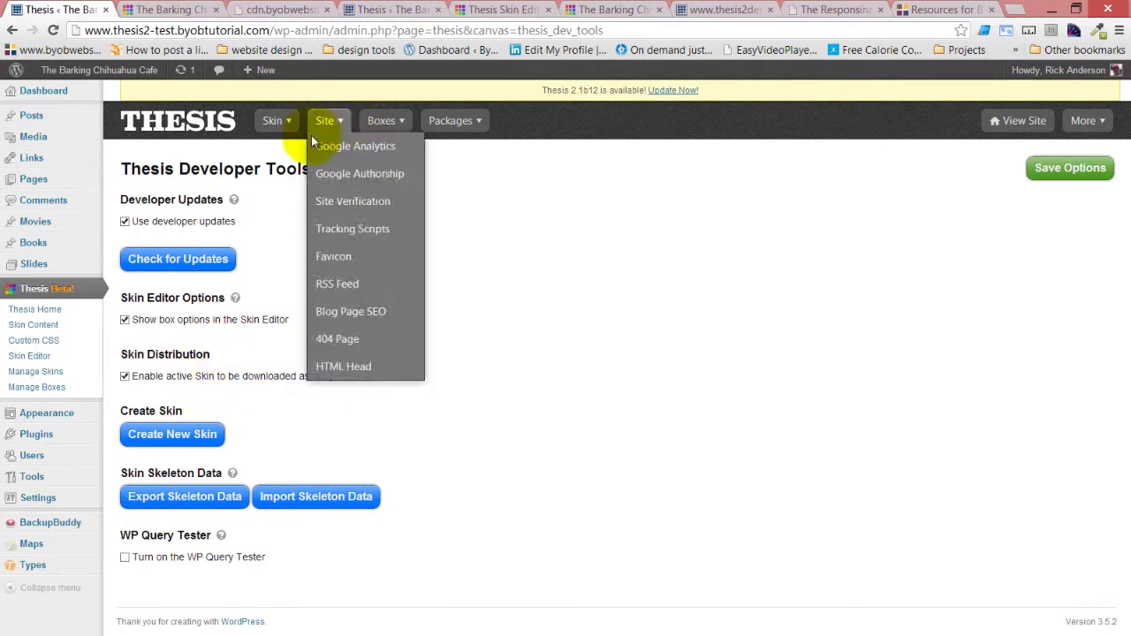
pyautogui.moveTo(273, 124)
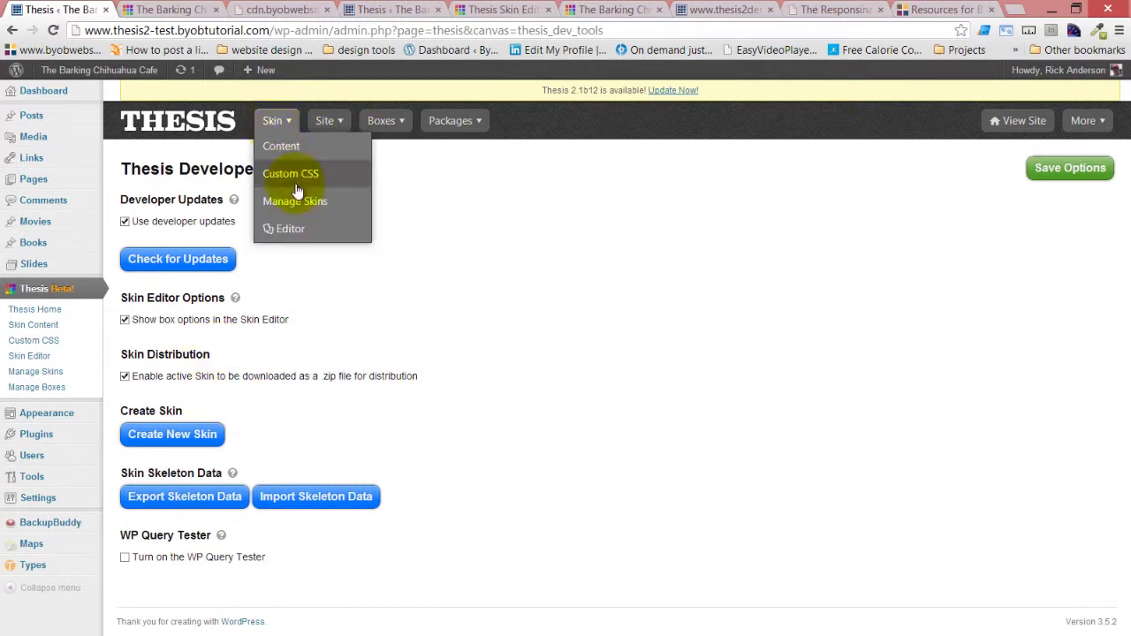
pyautogui.click(304, 205)
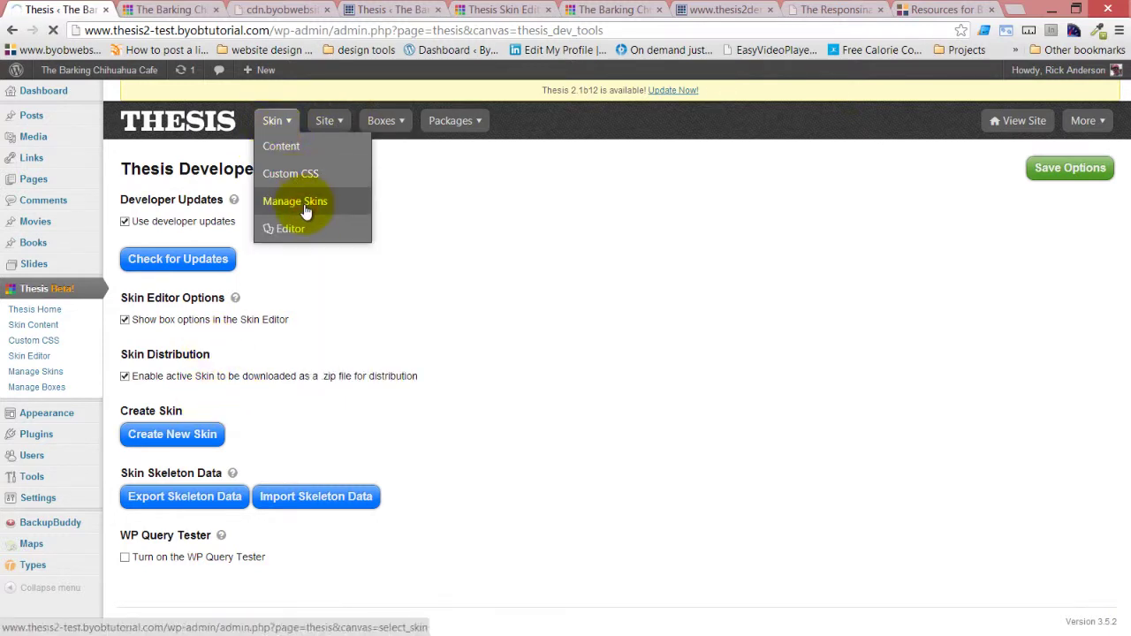
pyautogui.scroll(-7, 270, 273)
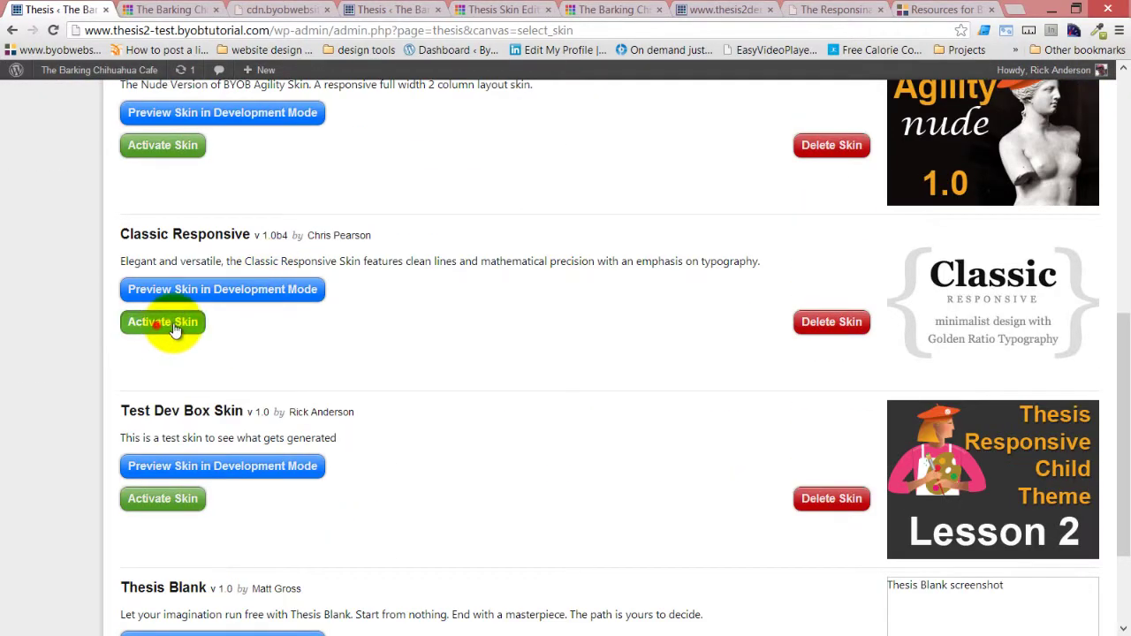
pyautogui.click(196, 324)
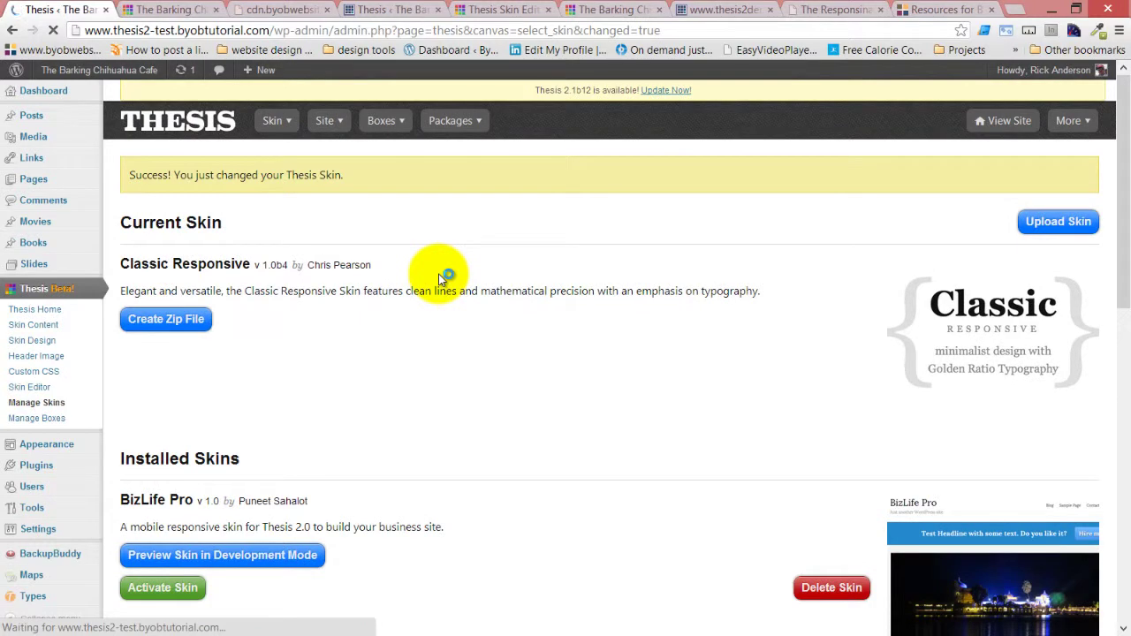
pyautogui.moveTo(382, 121)
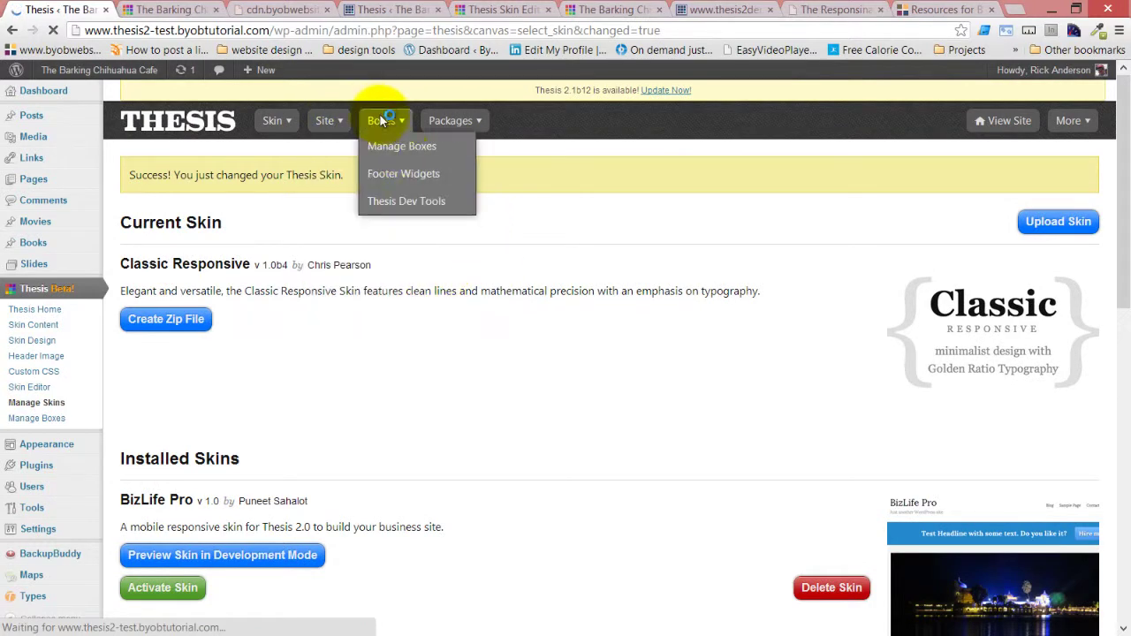
pyautogui.click(410, 203)
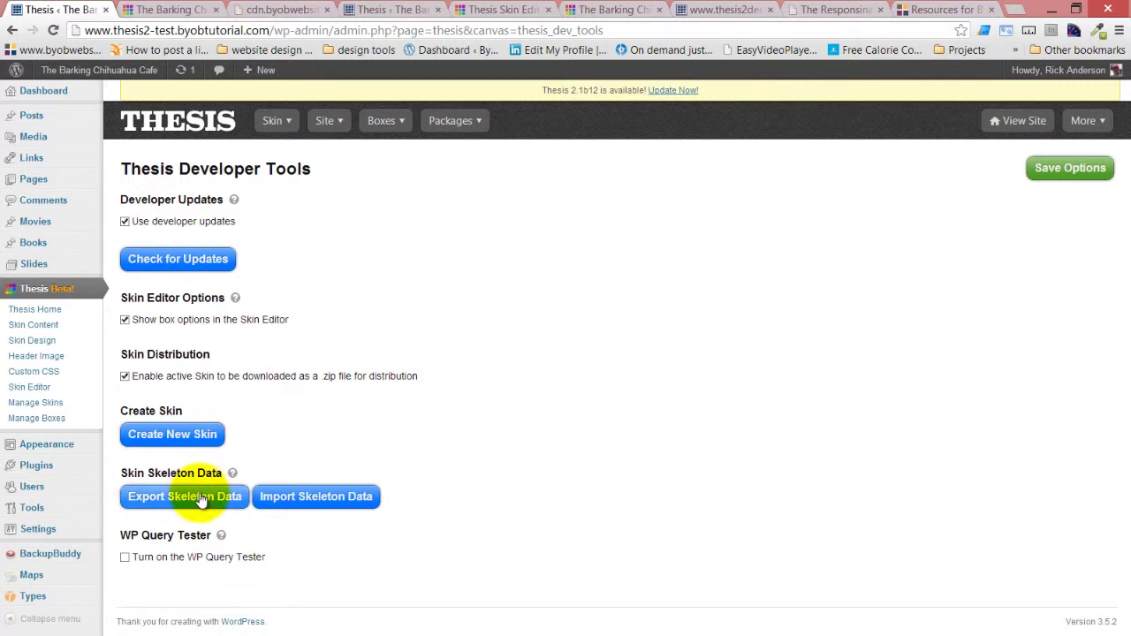
pyautogui.click(202, 498)
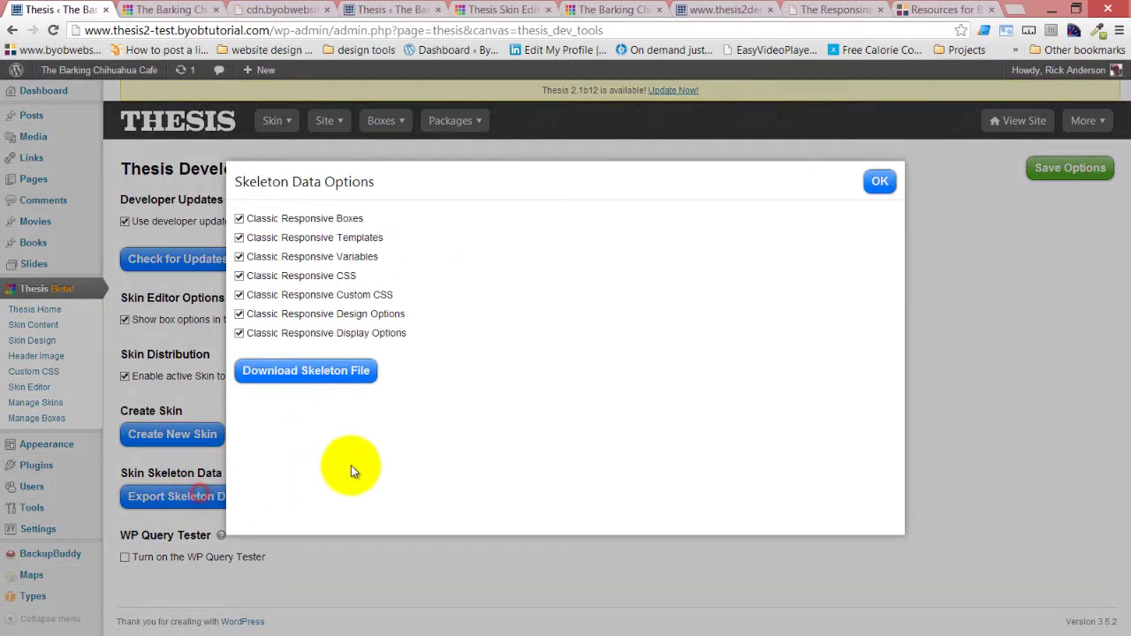
pyautogui.click(328, 375)
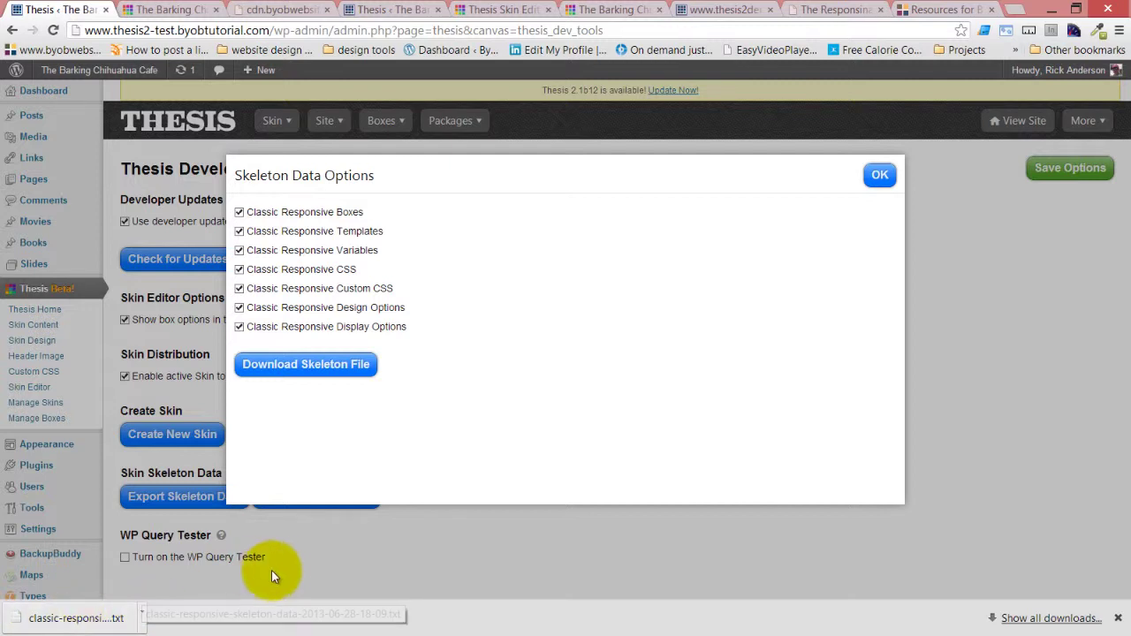
# Reactivate the What's New In Thesis 2.1 for Pro's skin from the installed skins list
pyautogui.click(881, 172)
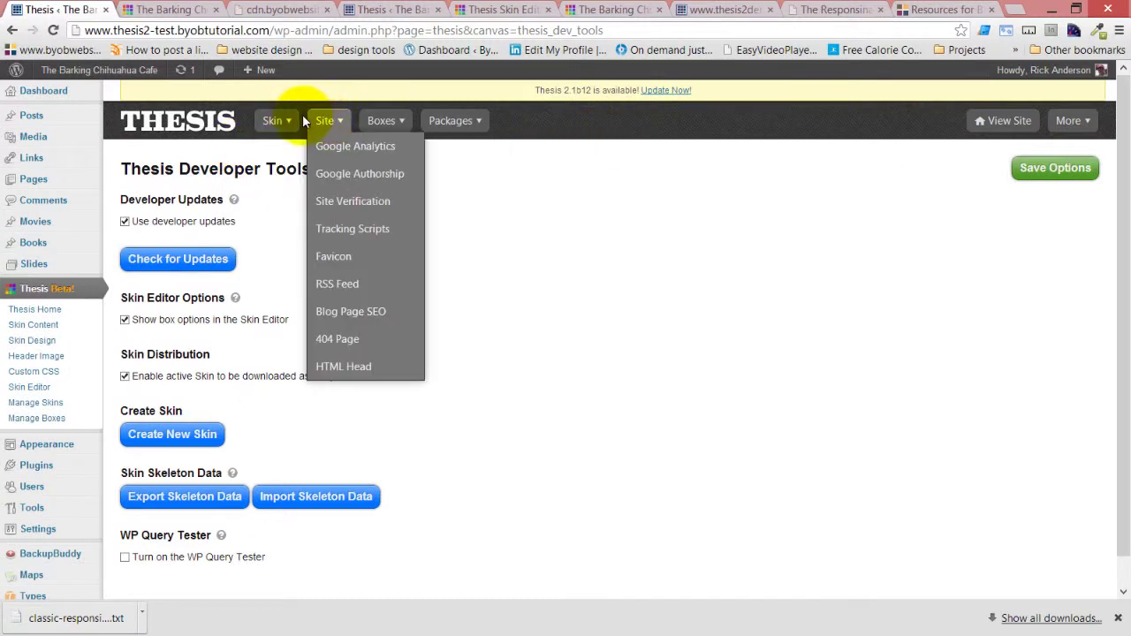
pyautogui.moveTo(269, 120)
pyautogui.click(298, 262)
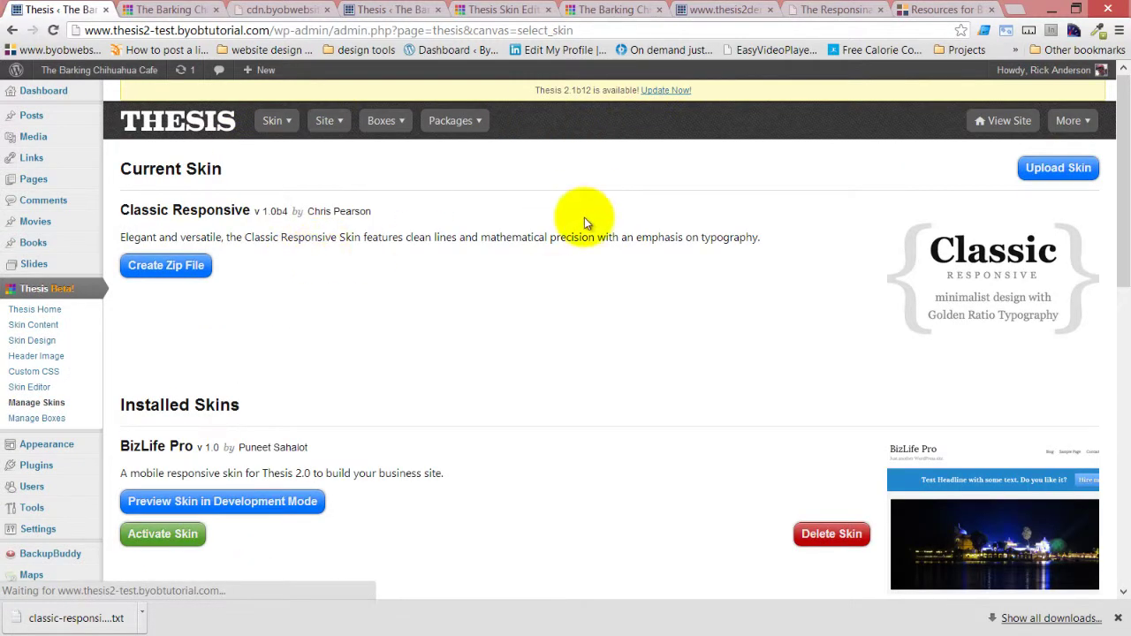
pyautogui.scroll(-3, 566, 225)
pyautogui.scroll(-2, 558, 236)
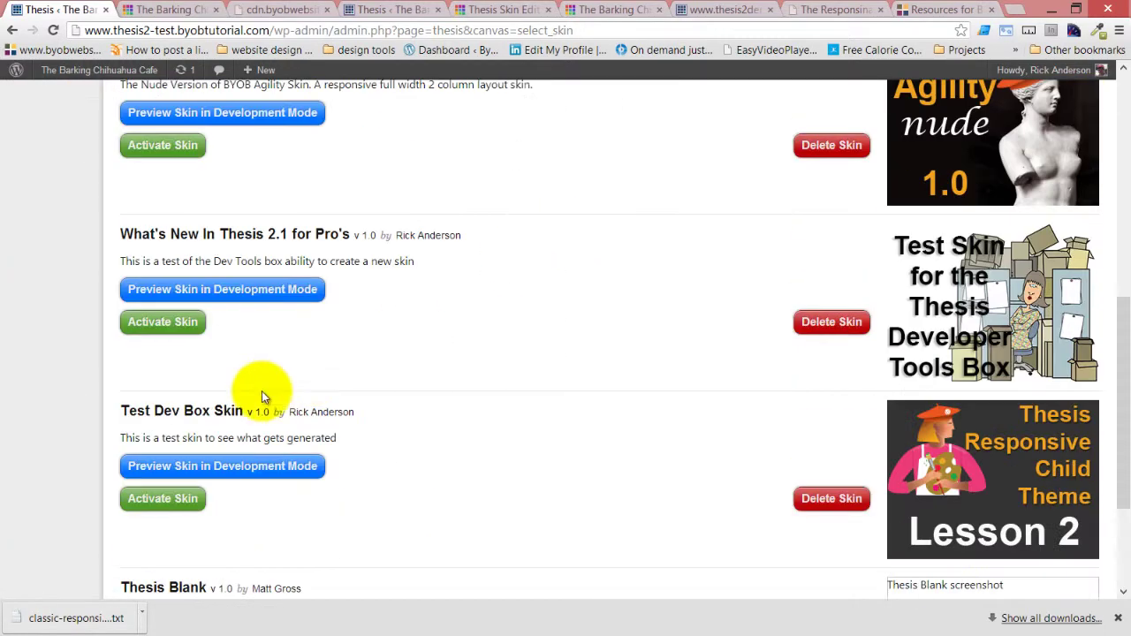
pyautogui.click(162, 322)
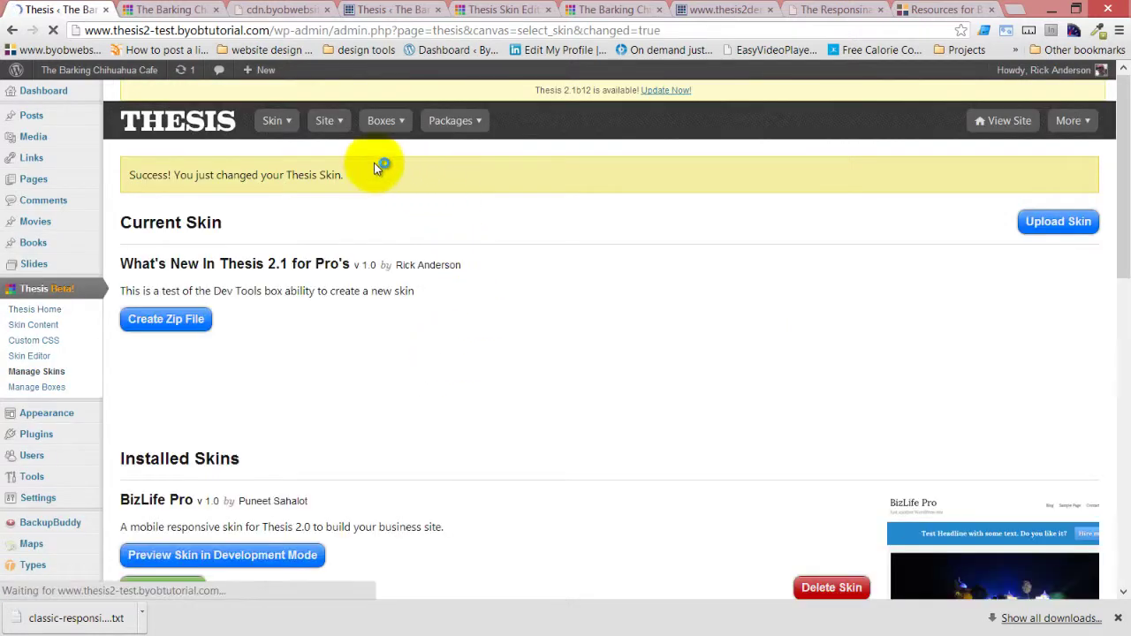
# Return to the Thesis Developer Tools page
pyautogui.moveTo(387, 119)
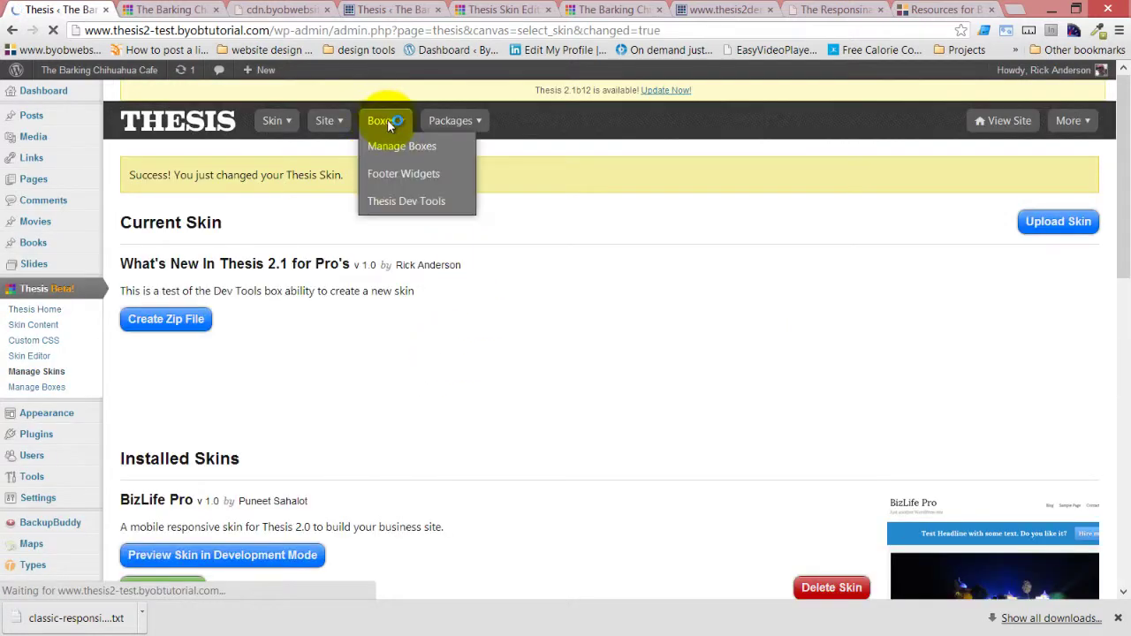
pyautogui.click(402, 203)
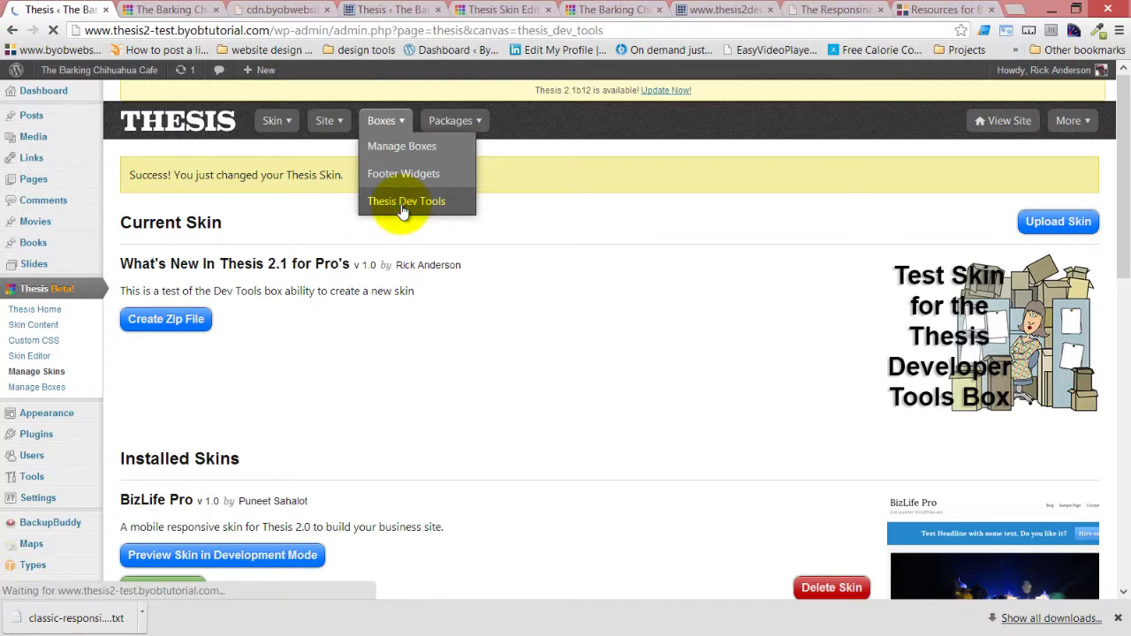
pyautogui.scroll(-1, 402, 211)
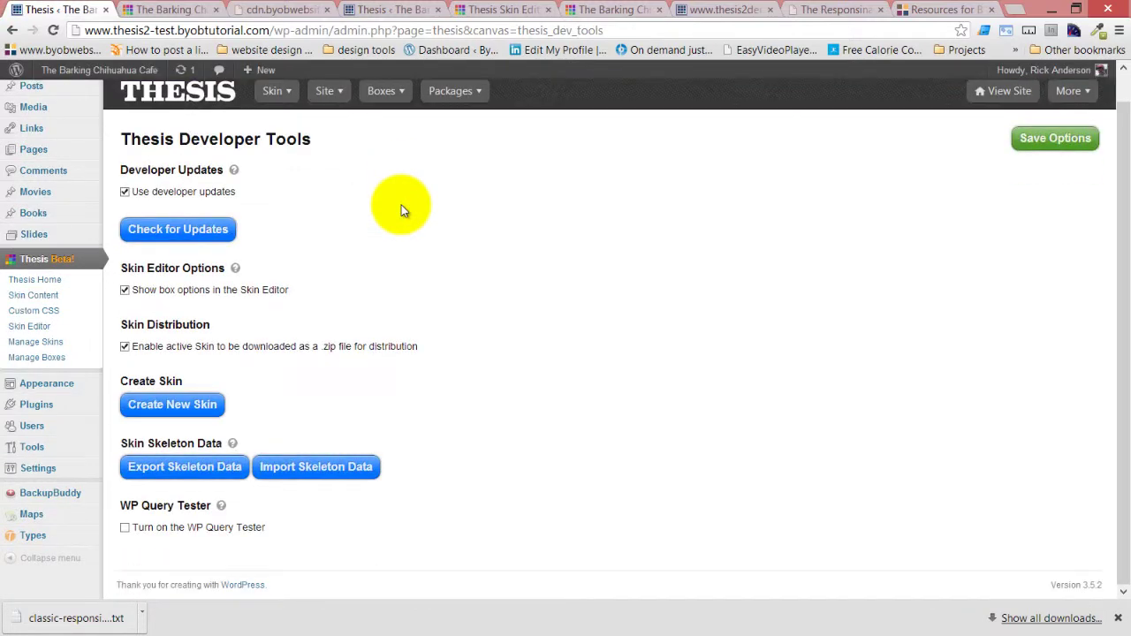
pyautogui.click(326, 467)
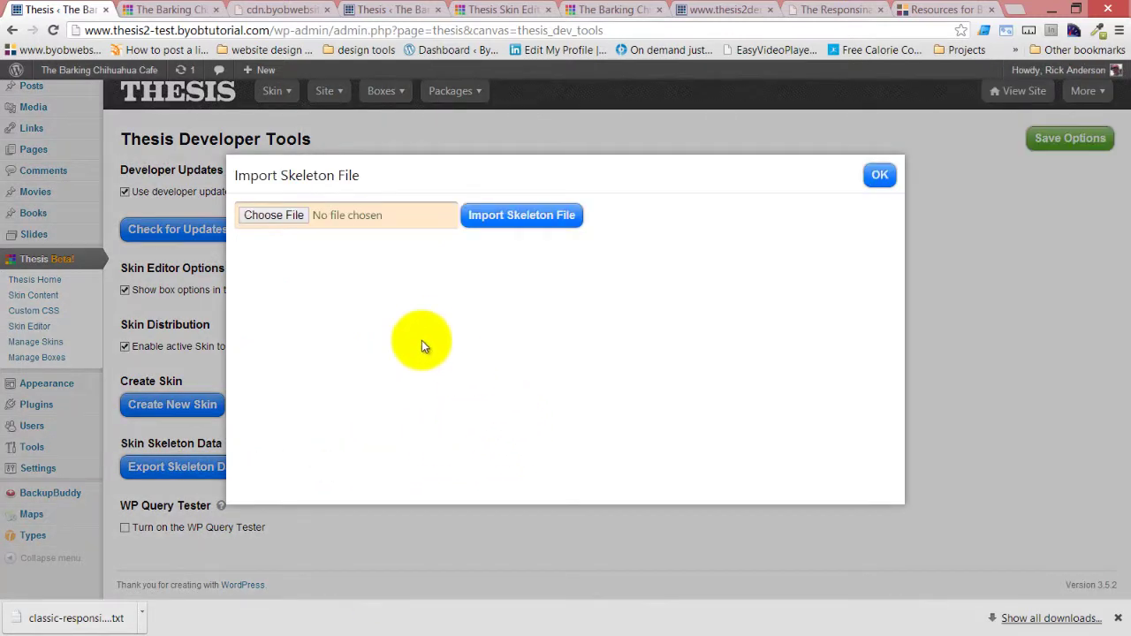
pyautogui.click(276, 216)
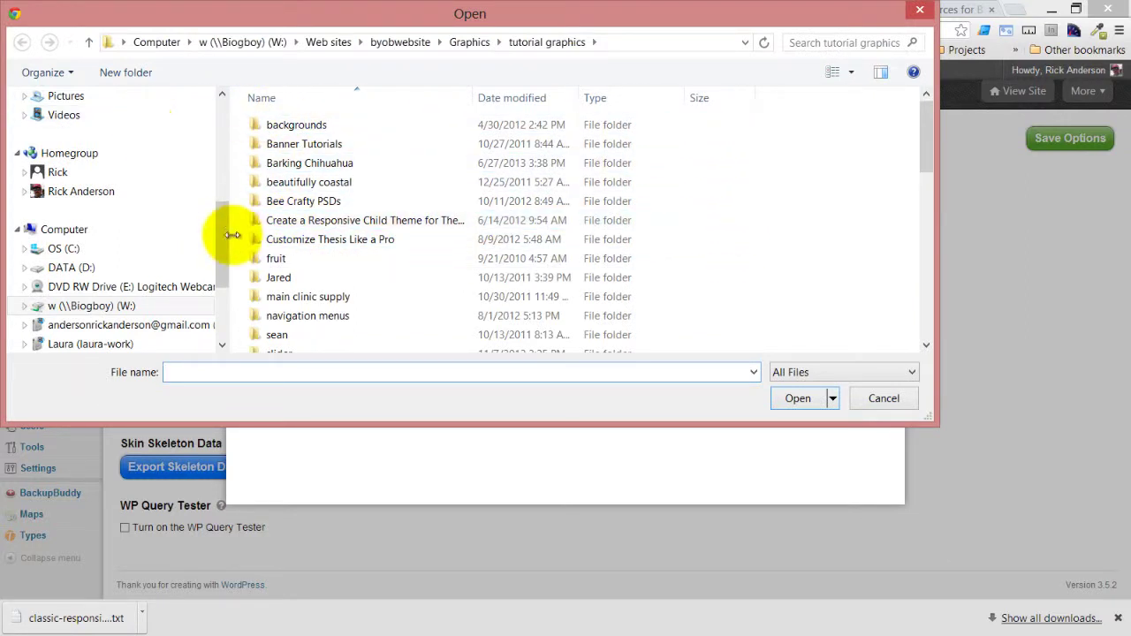
pyautogui.moveTo(222, 194); pyautogui.dragTo(221, 100)
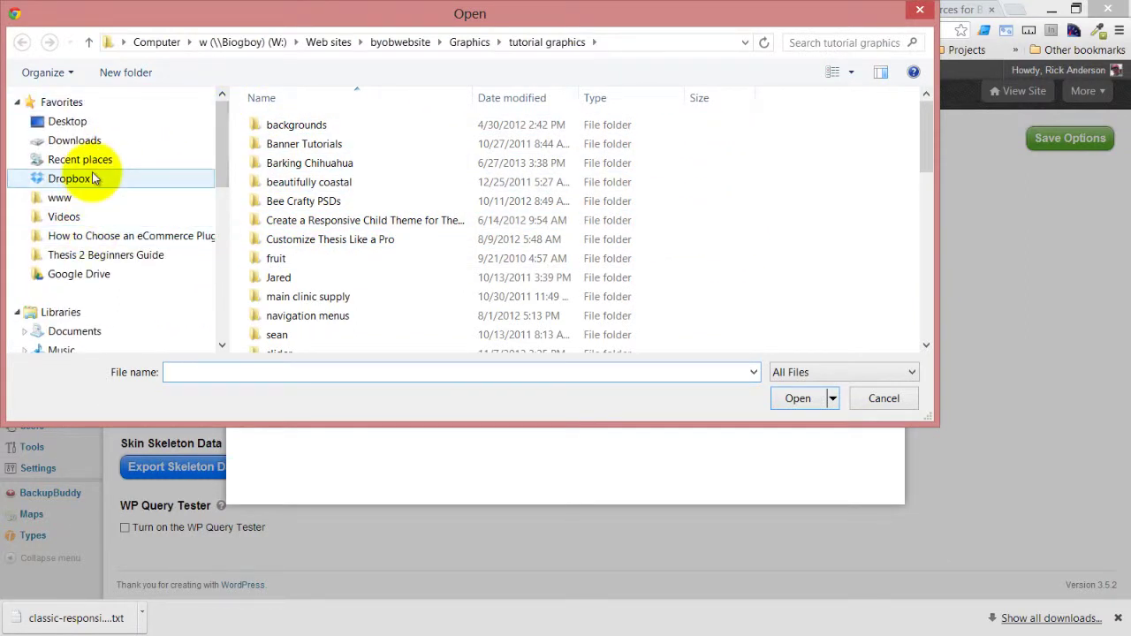
pyautogui.click(101, 146)
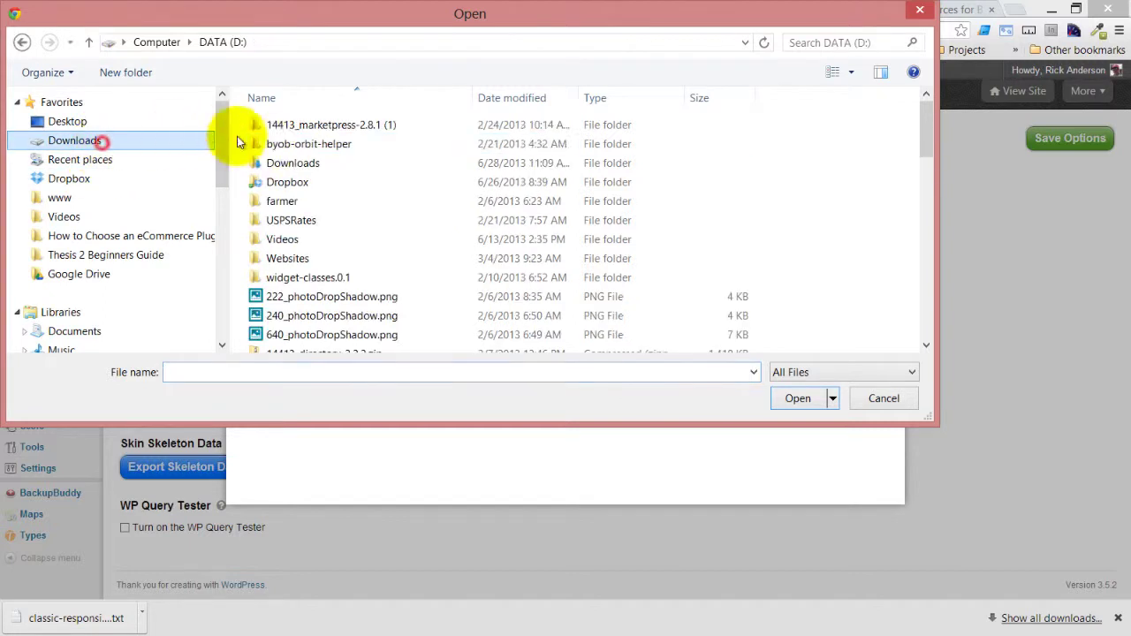
pyautogui.doubleClick(285, 165)
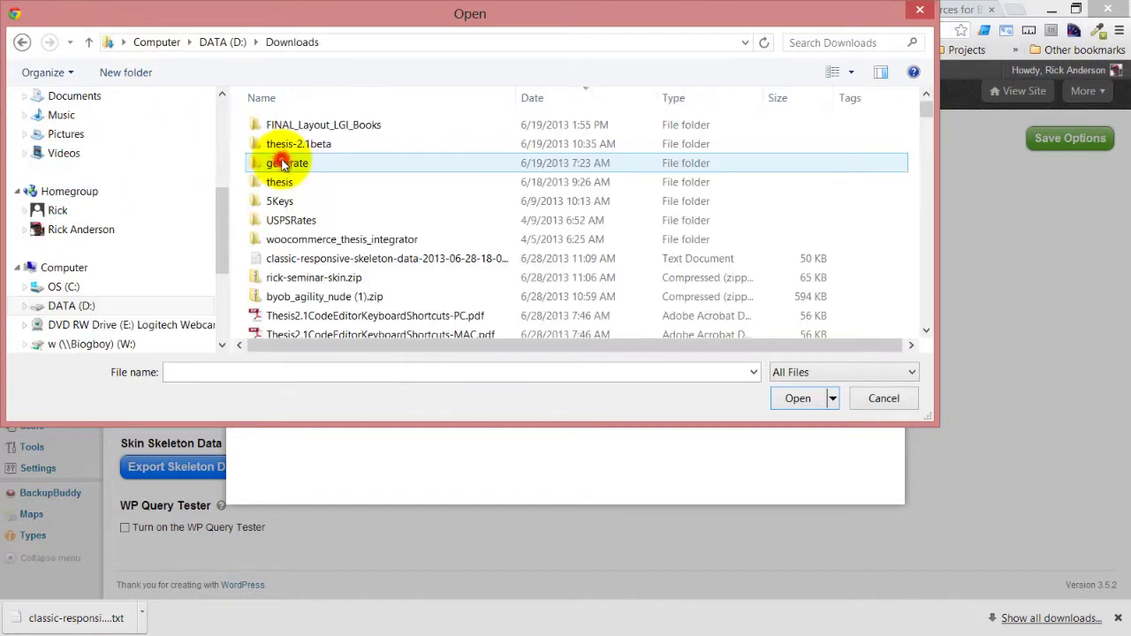
pyautogui.click(334, 258)
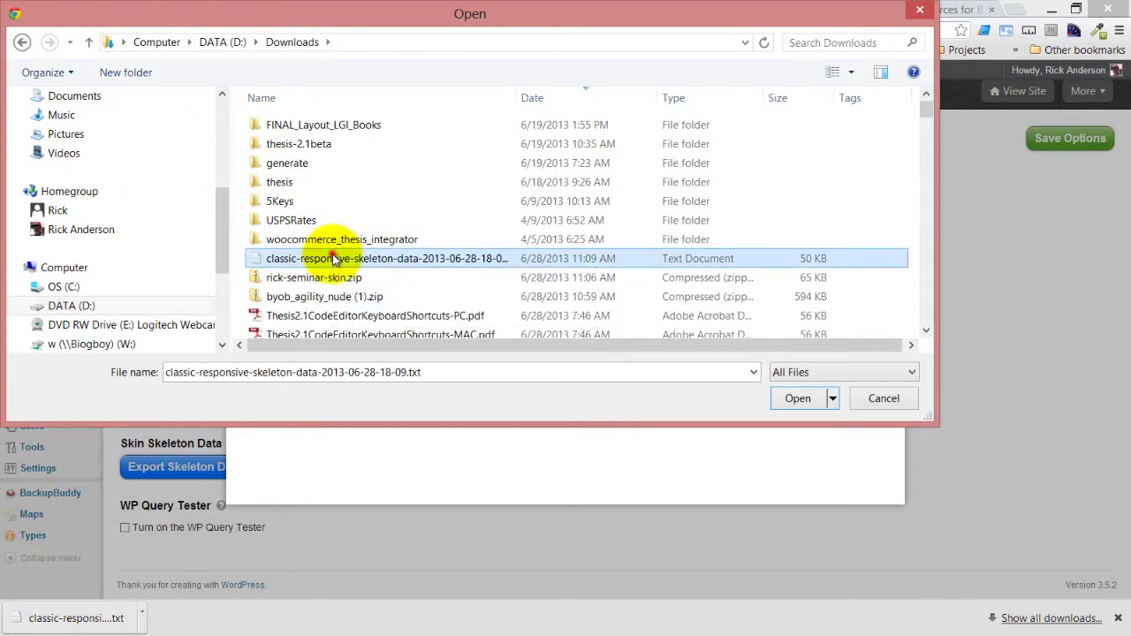
pyautogui.click(790, 399)
pyautogui.click(517, 214)
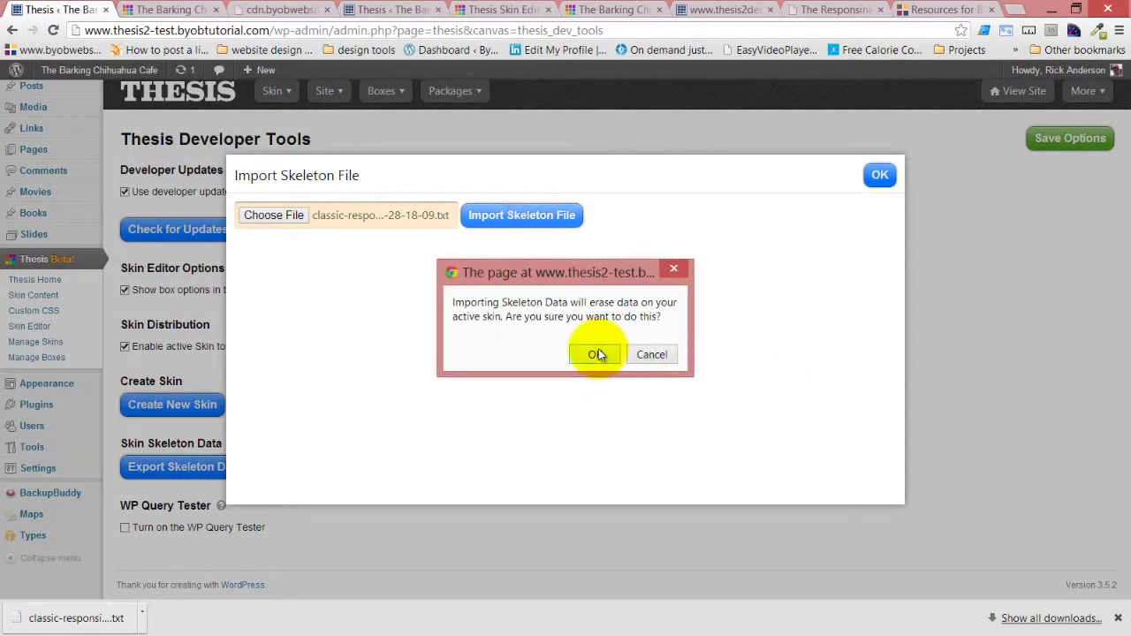
pyautogui.click(597, 355)
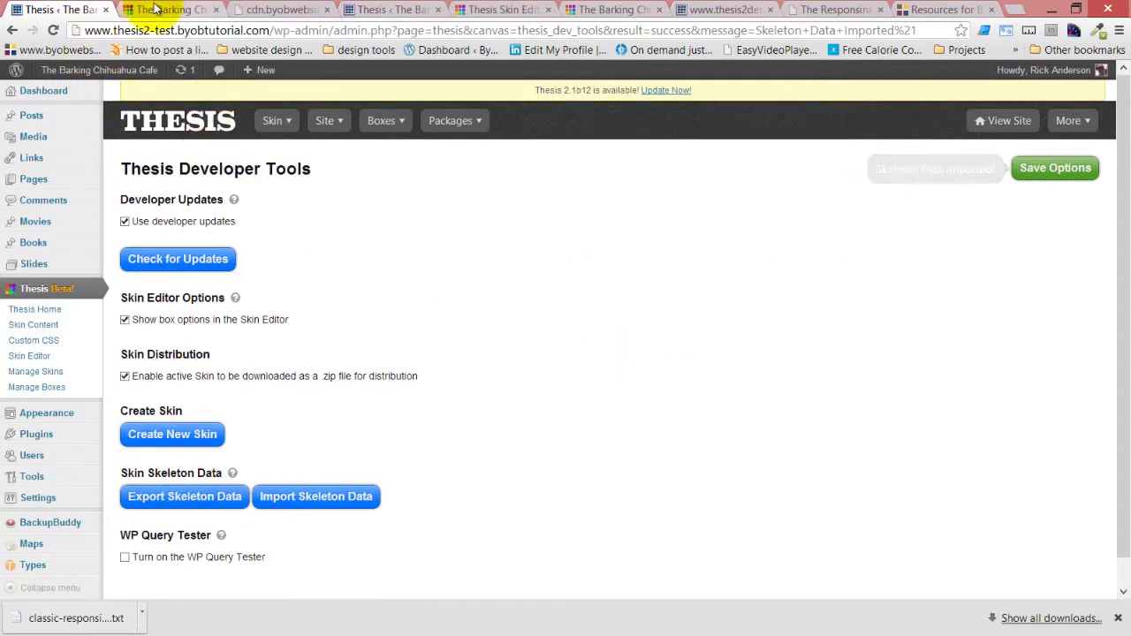
# Reload The Barking Chihuahua Cafe front page and scroll through its new Classic Responsive layout
pyautogui.click(144, 11)
pyautogui.click(53, 30)
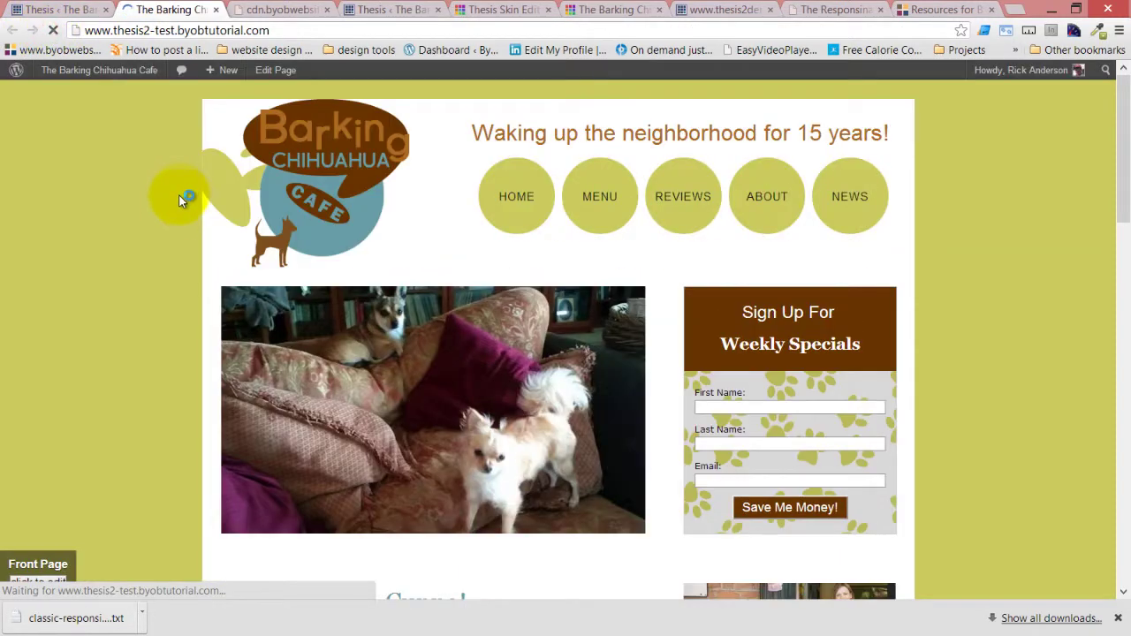
pyautogui.scroll(-10, 118, 224)
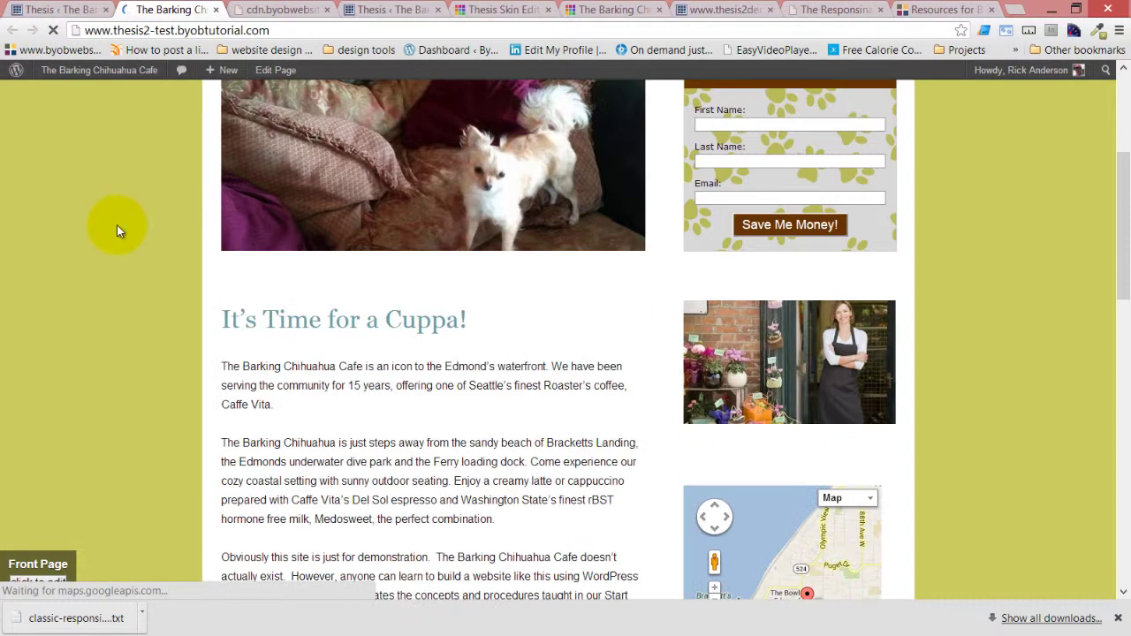
pyautogui.scroll(-2, 115, 233)
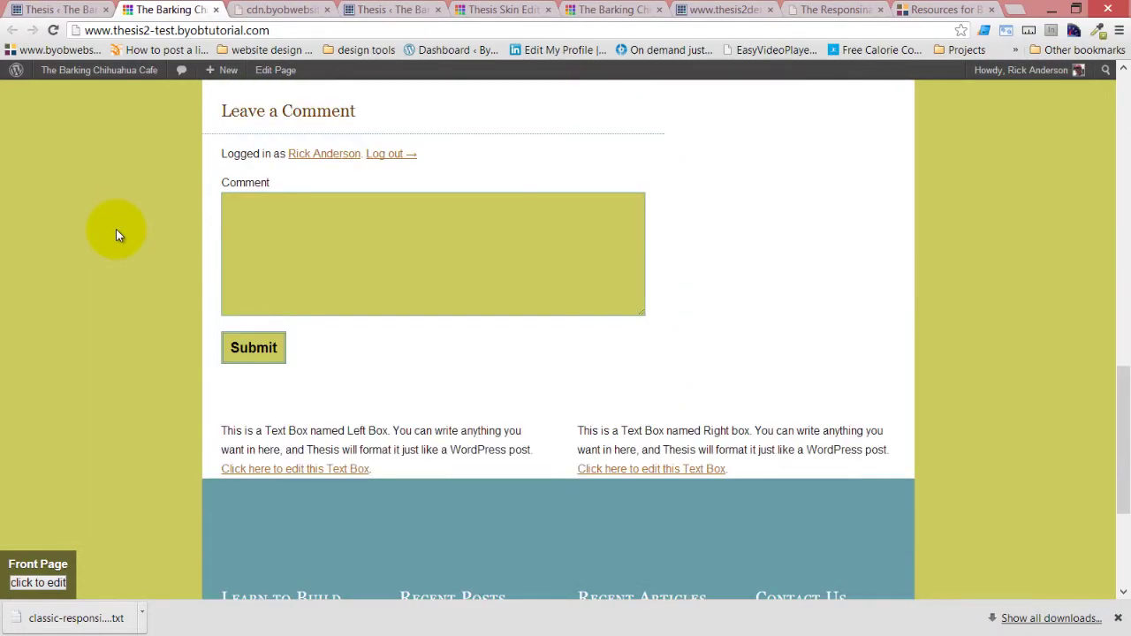
pyautogui.scroll(-3, 115, 234)
pyautogui.scroll(15, 116, 233)
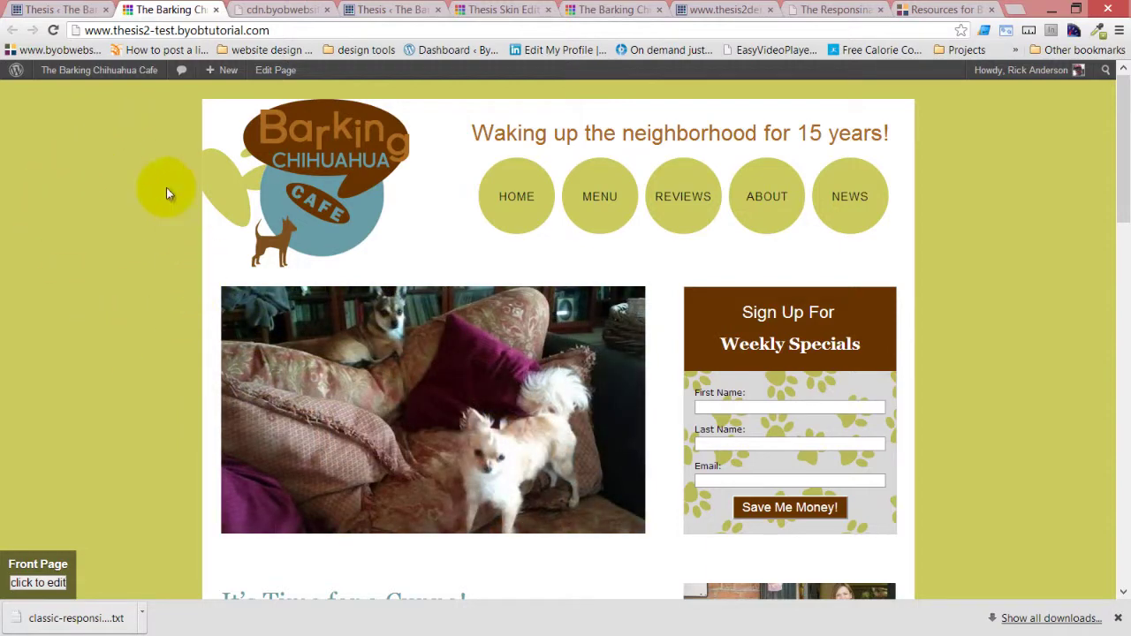
pyautogui.scroll(-15, 116, 221)
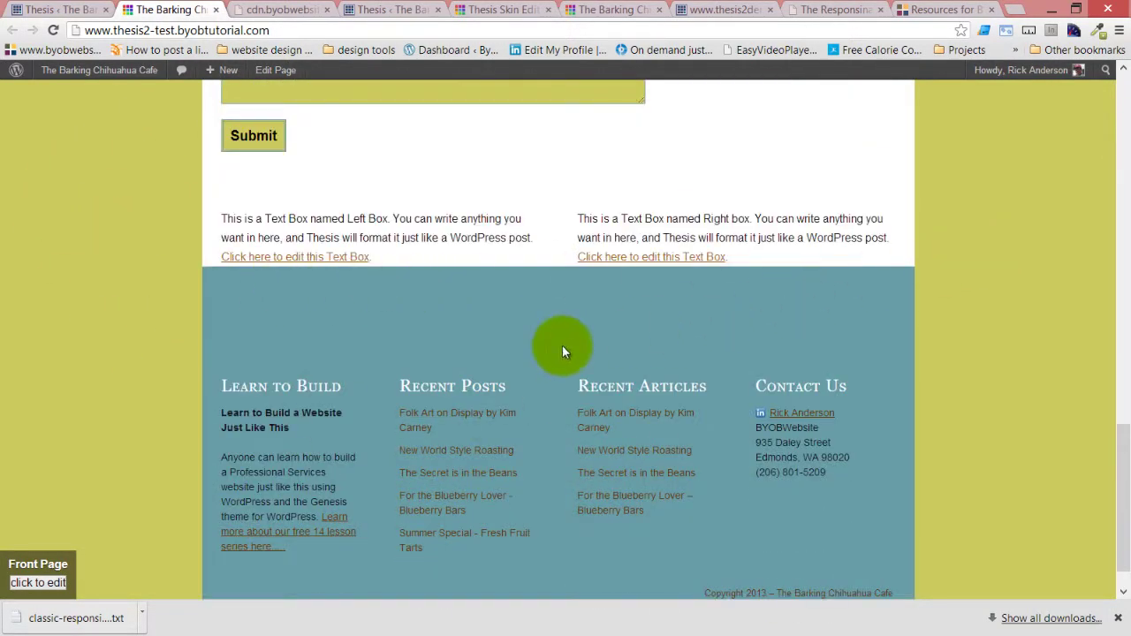
pyautogui.scroll(15, 507, 358)
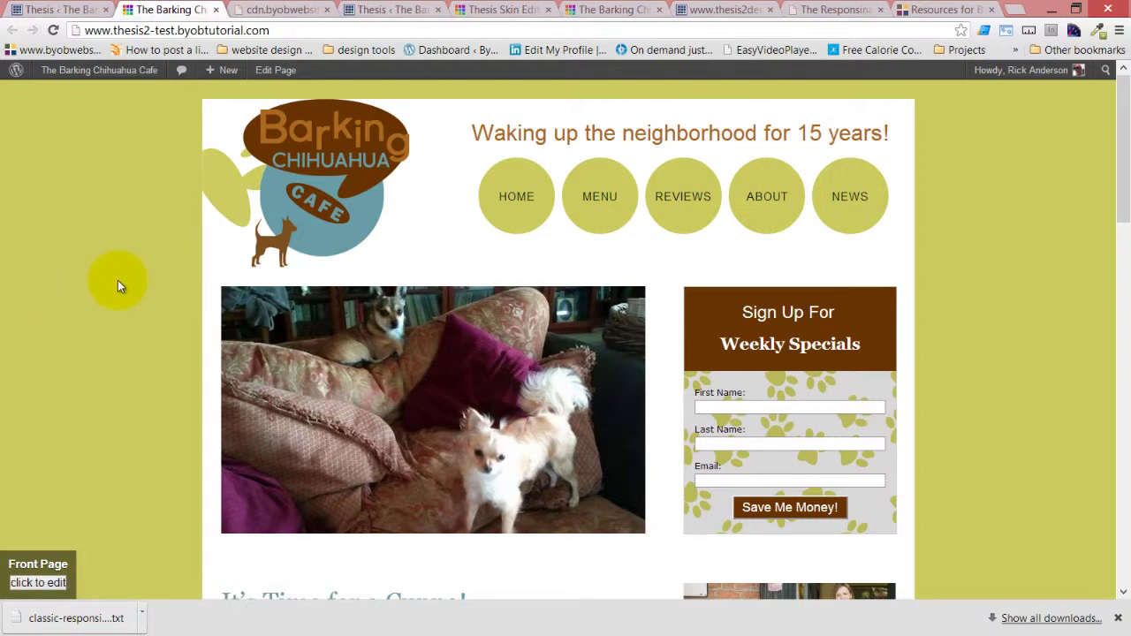
# Switch back to the Thesis admin tab showing Developer Tools
pyautogui.click(57, 9)
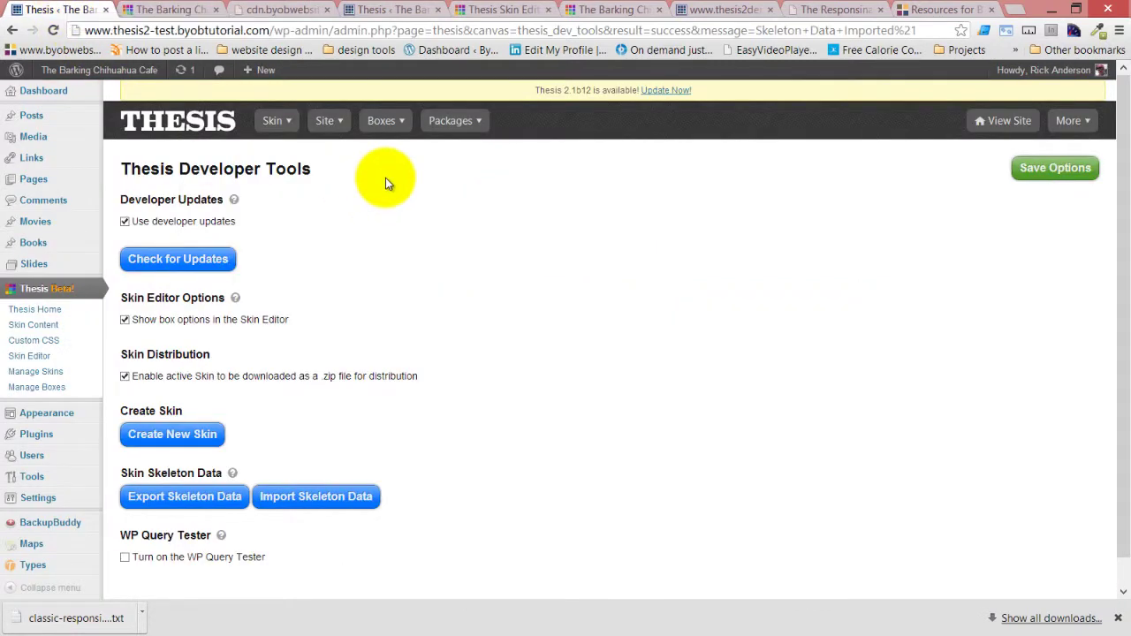